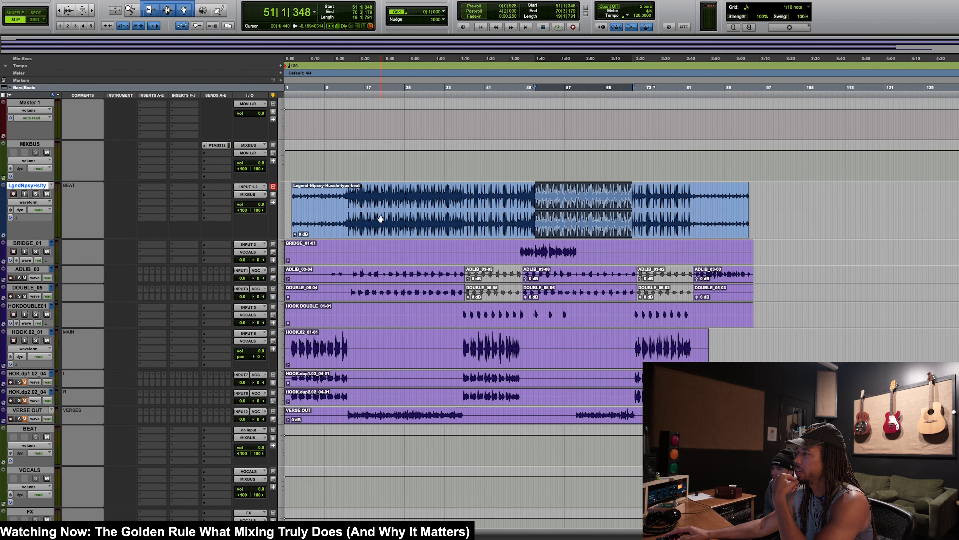
left_click(376, 227)
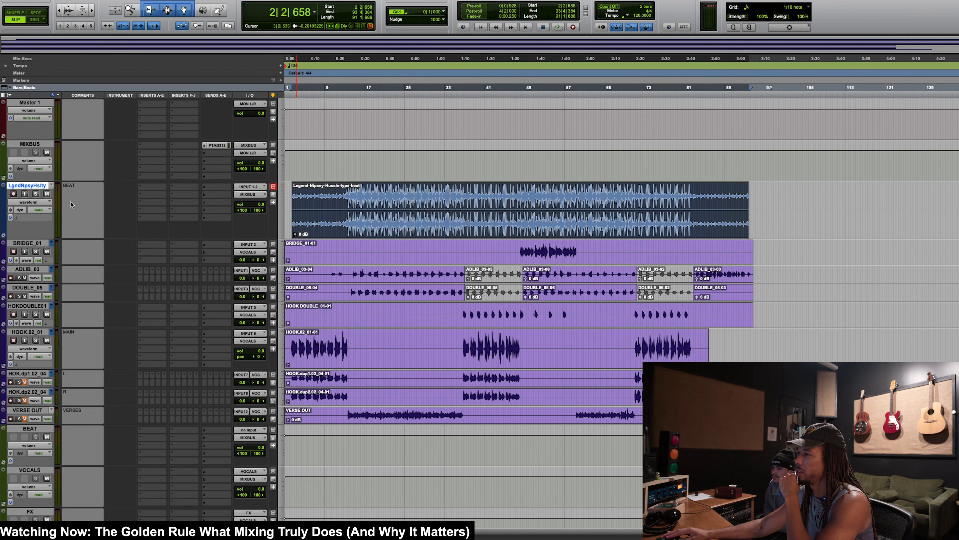
left_click_drag(327, 241, 573, 449)
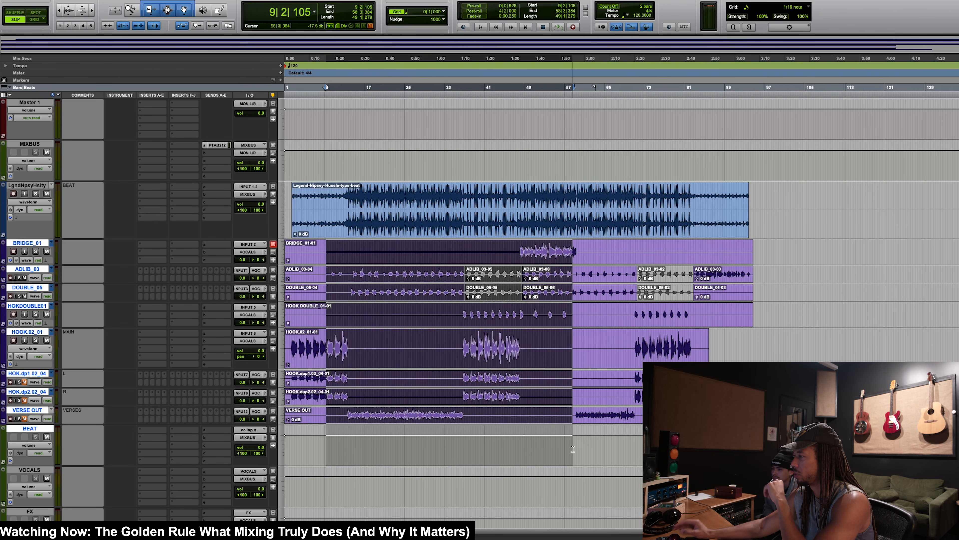
left_click(540, 213)
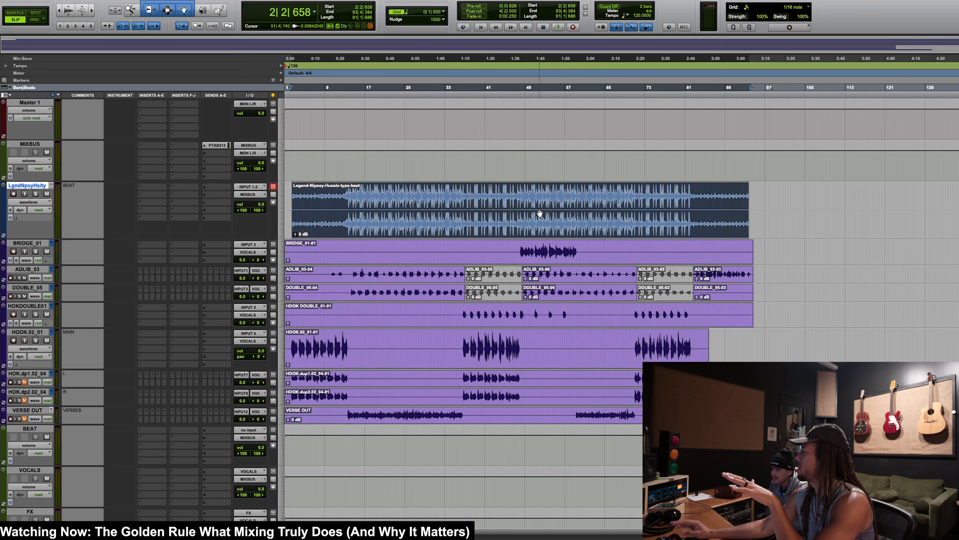
left_click(540, 195)
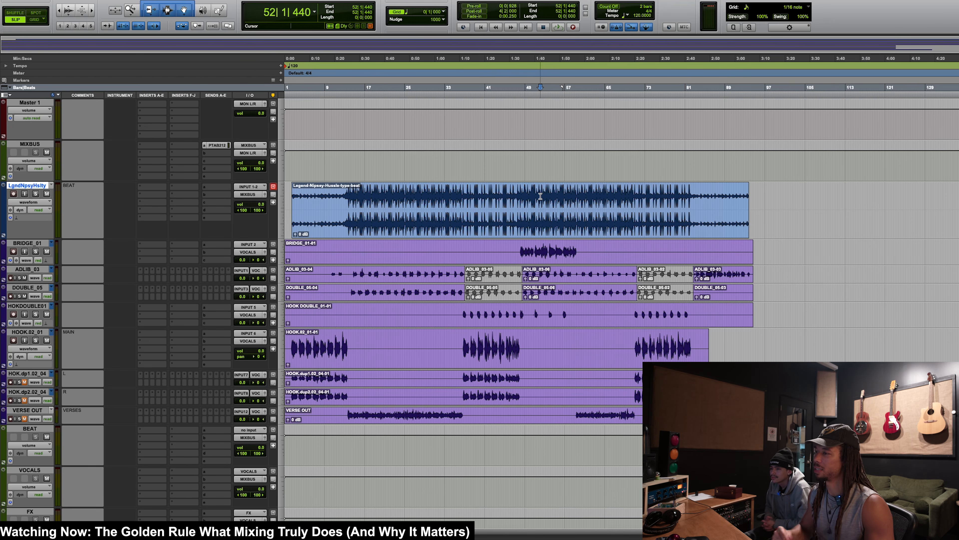
key("Return")
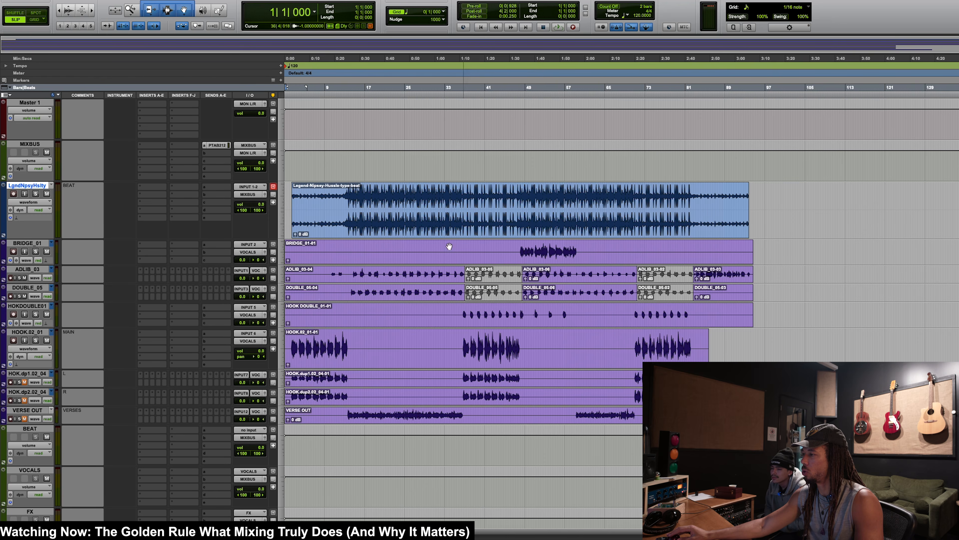
Step: Move the VERSE OUT track directly below the beat track and mute HOOK.02_01, HOKDOUBLE01, DOUBLE_05, ADLIB_03 and BRIDGE_01
left_click_drag(37, 411, 43, 304)
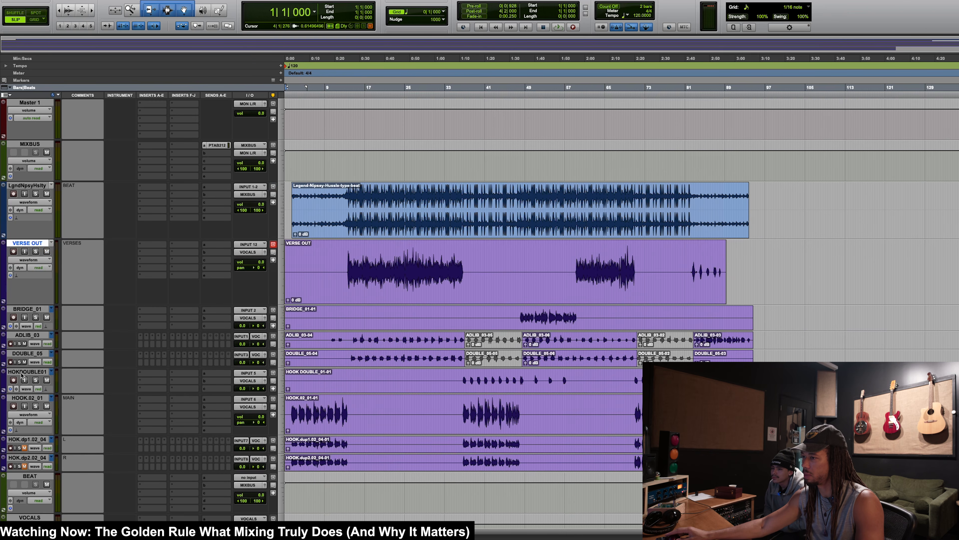
left_click(46, 374)
left_click(46, 380)
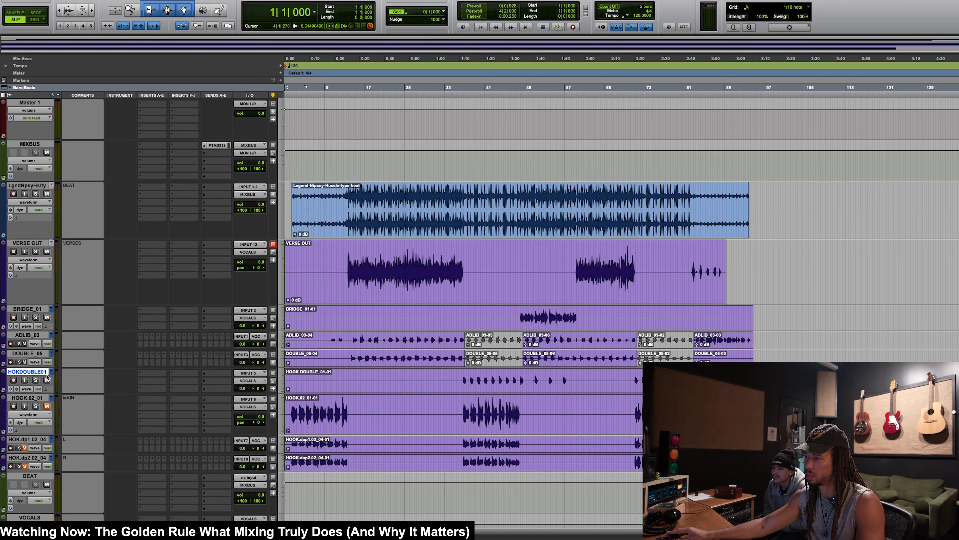
left_click(25, 362)
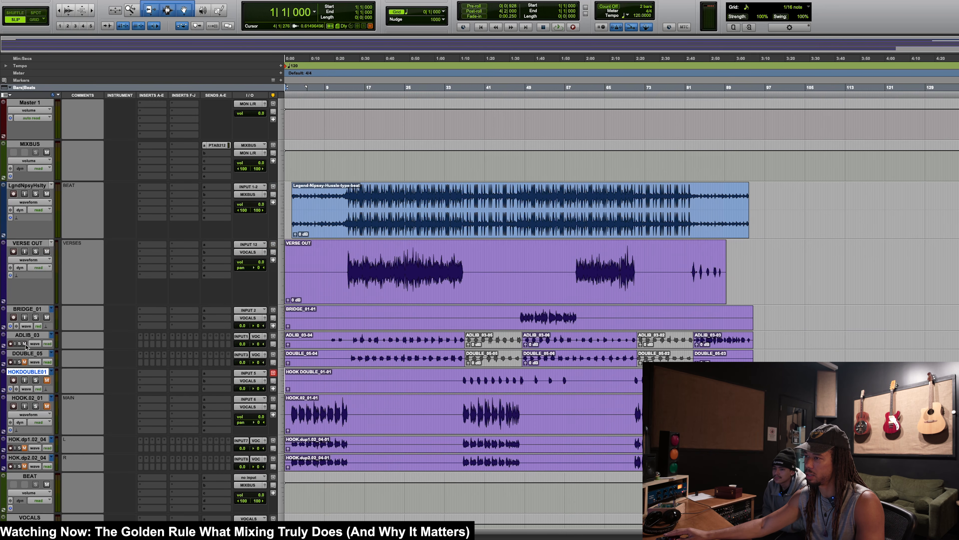
left_click(46, 319)
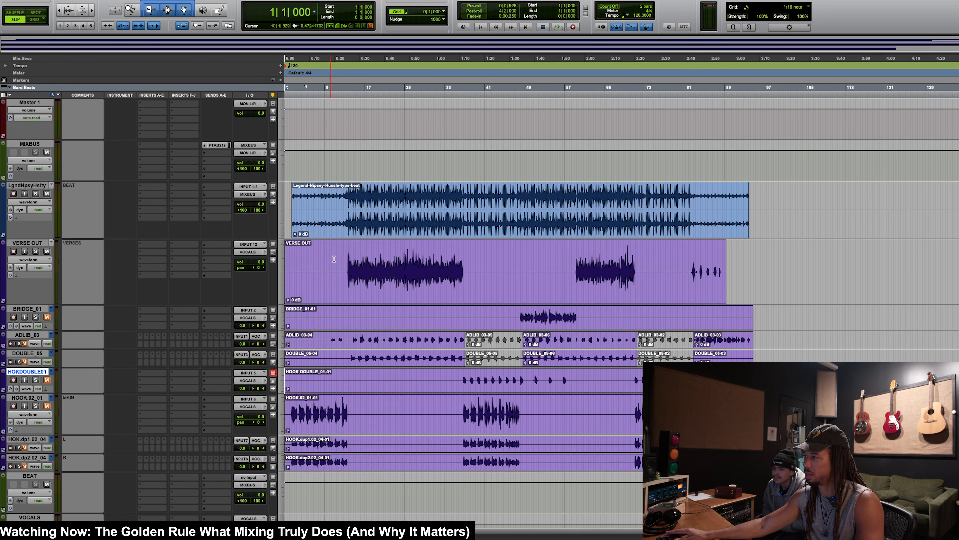
Step: Locate the first vocal entry on the VERSE OUT track around bar 13 and look over the track levels in the mixer
left_click_drag(347, 253, 349, 252)
key("ctrl+bracketright")
key("ctrl+bracketright")
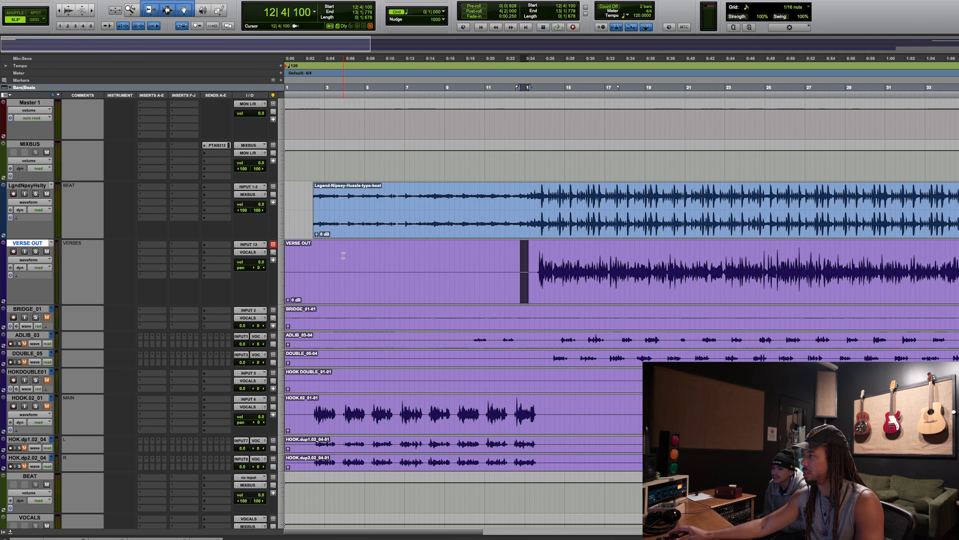
left_click(538, 253)
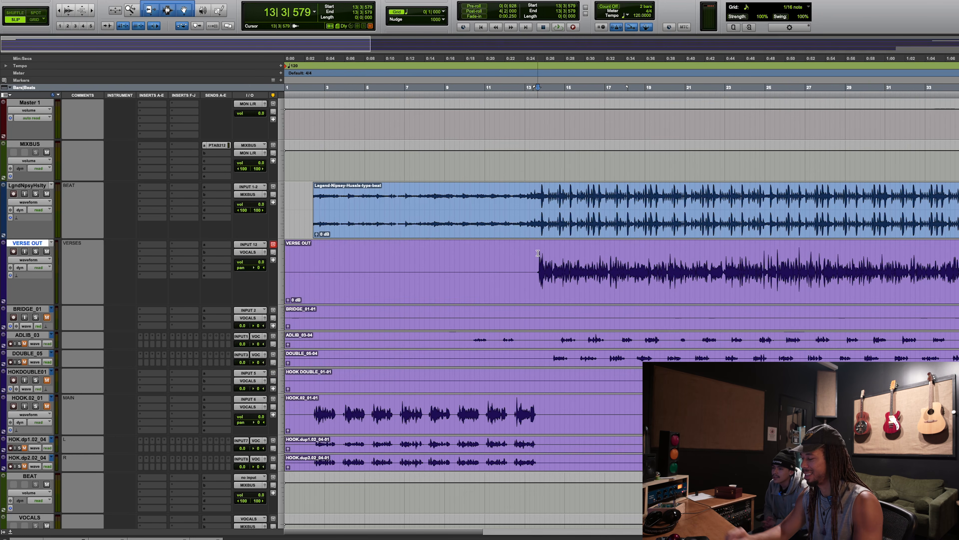
key("ctrl+equal")
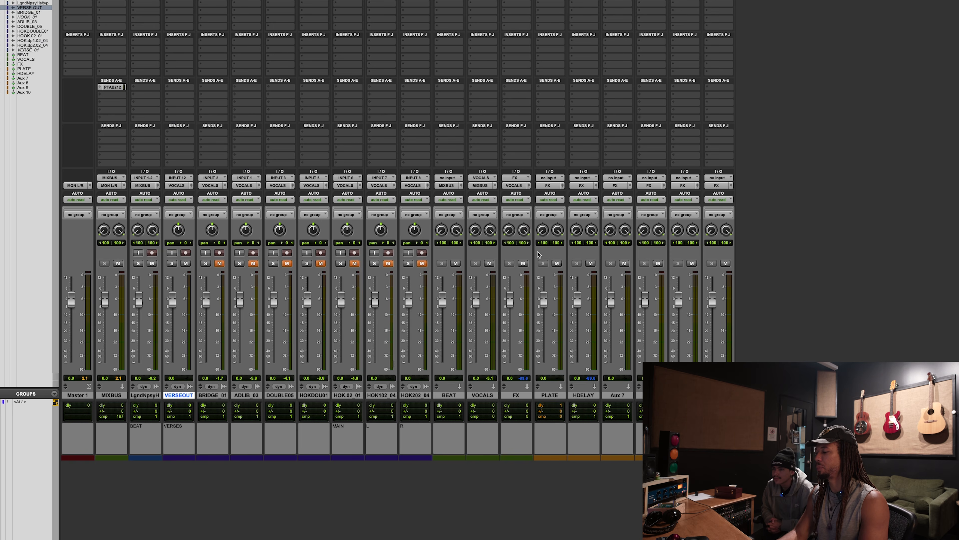
key("ctrl+equal")
left_click(535, 252)
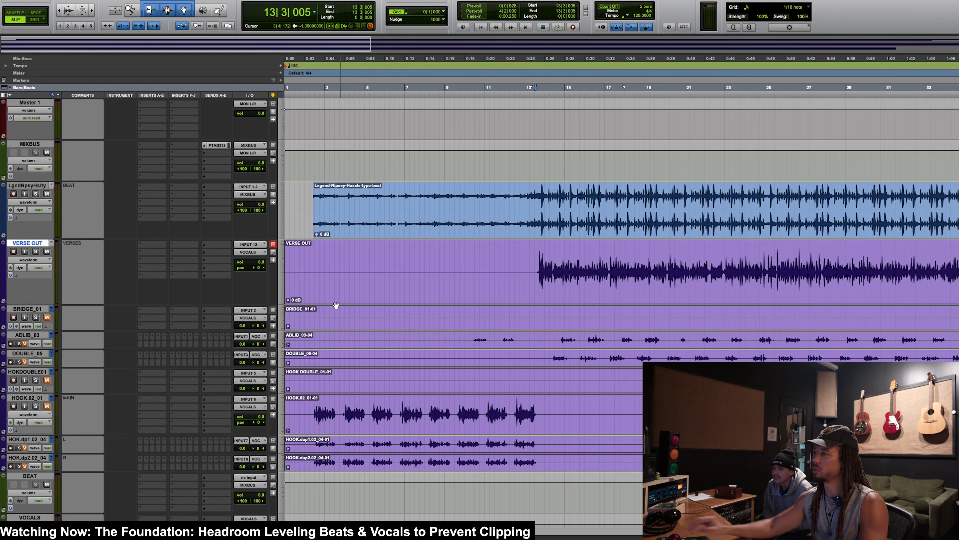
left_click(527, 262)
left_click_drag(527, 262, 641, 262)
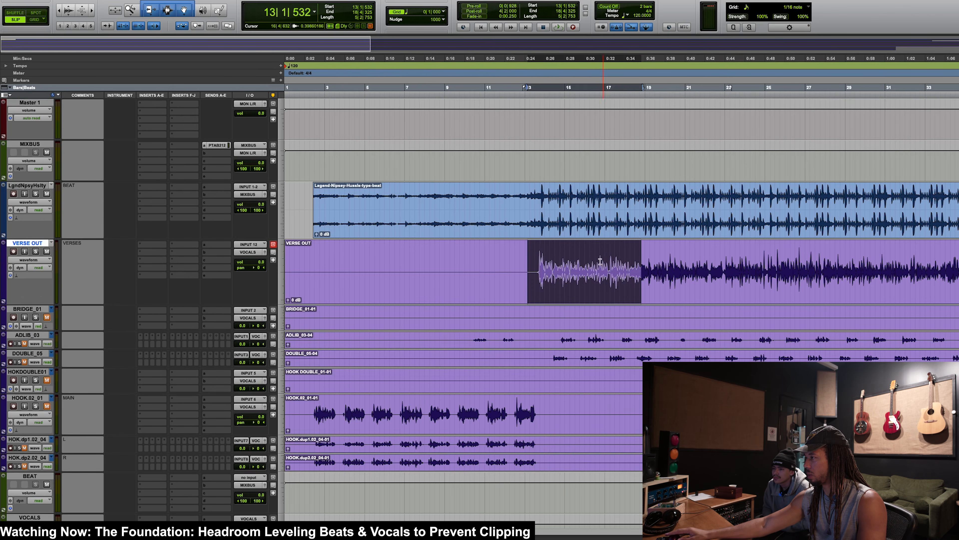
left_click(585, 262)
key("r")
left_click_drag(418, 258, 581, 403)
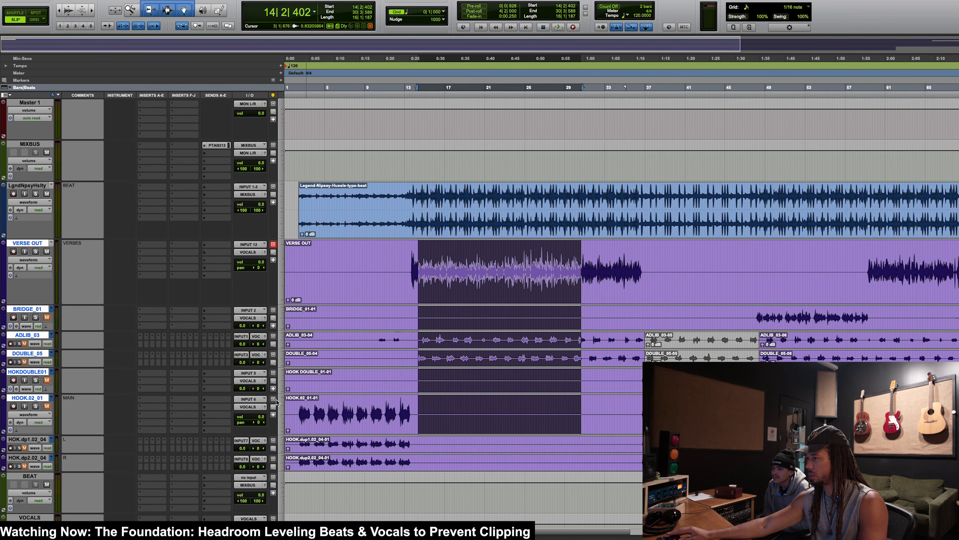
Step: Recolour the HOOK.02_01, HOK.dp1.02_04 and HOK.dp2.02_04 tracks to a bright blue-violet
left_click(33, 439)
left_click(28, 399)
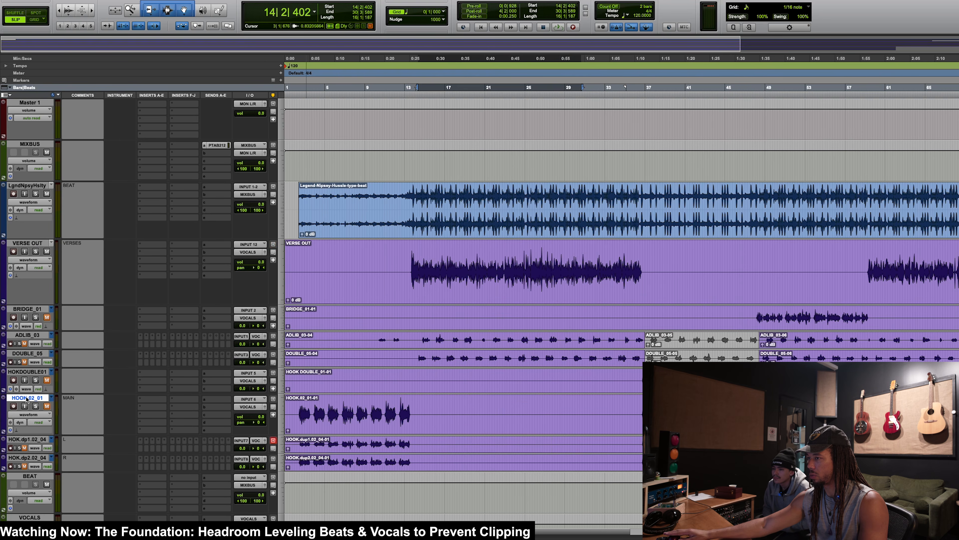
left_click(32, 458, "shift")
double_click(4, 417)
left_click(74, 420)
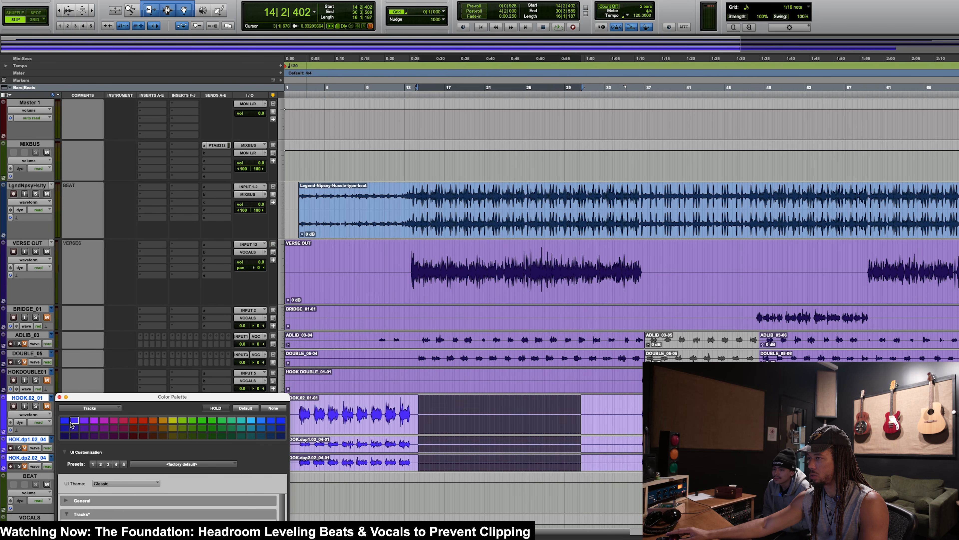
left_click(59, 397)
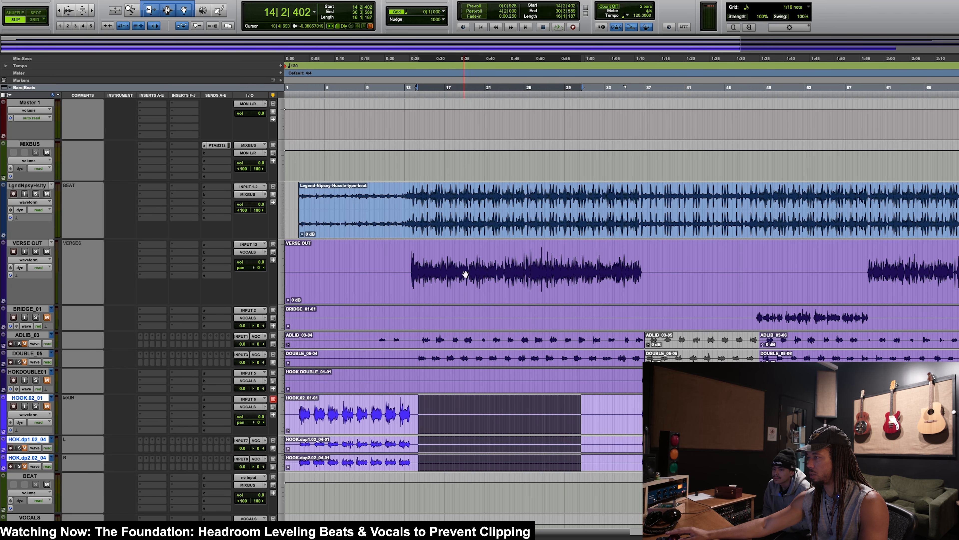
Step: Play the opening of the first verse with the beat, starting at bar 13
left_click(410, 250)
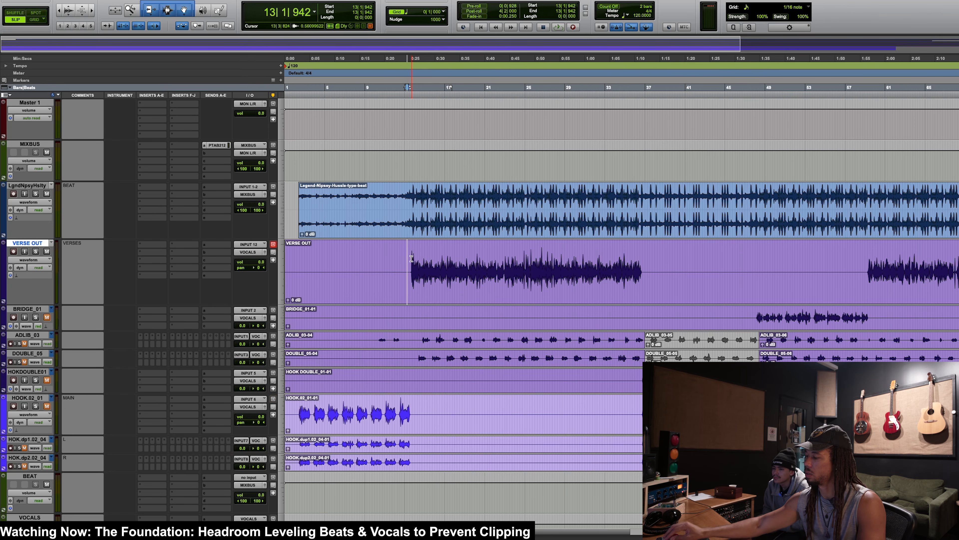
key("space")
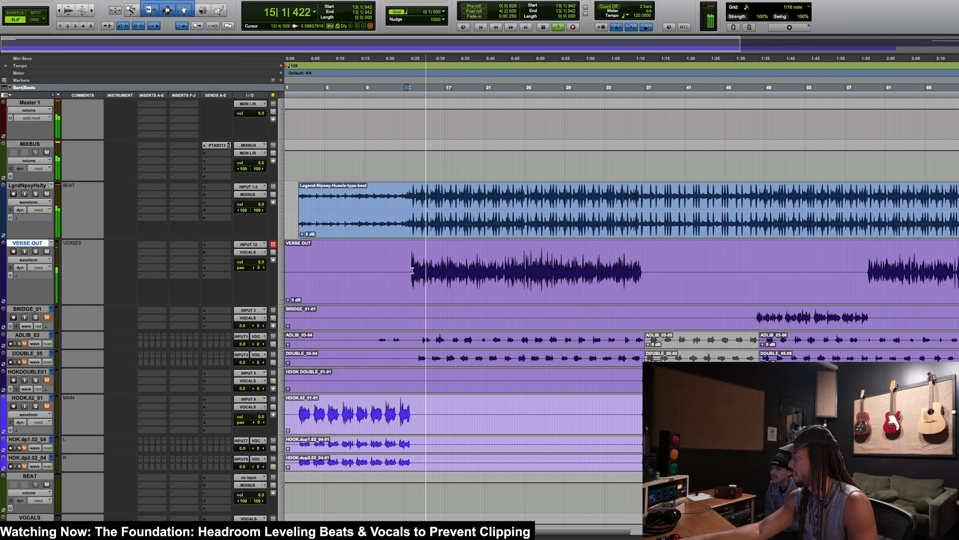
key("space")
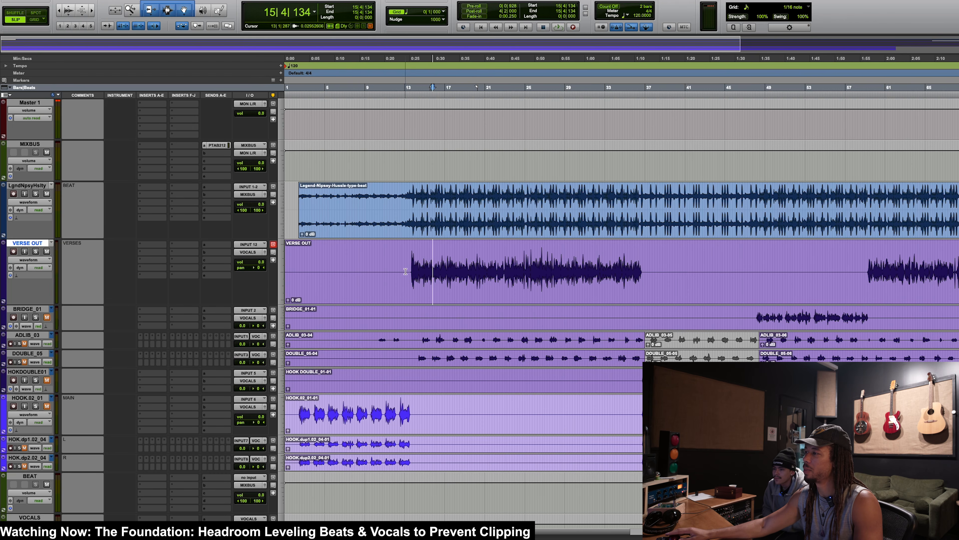
Step: Make the VERSE OUT track taller and the beat track shorter around the start of the first verse
left_click(408, 270)
key("super+bracketright")
key("super+bracketright")
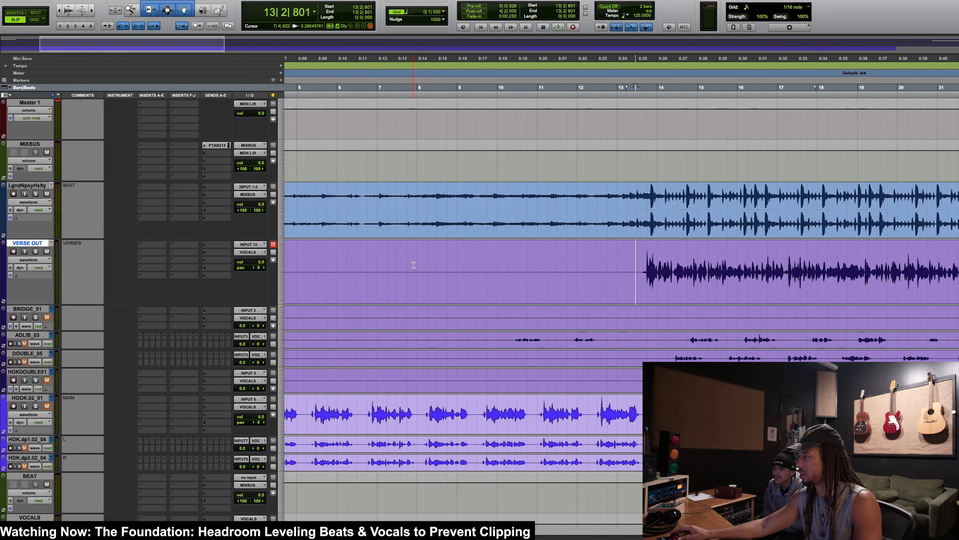
scroll(414, 264, "right", 3)
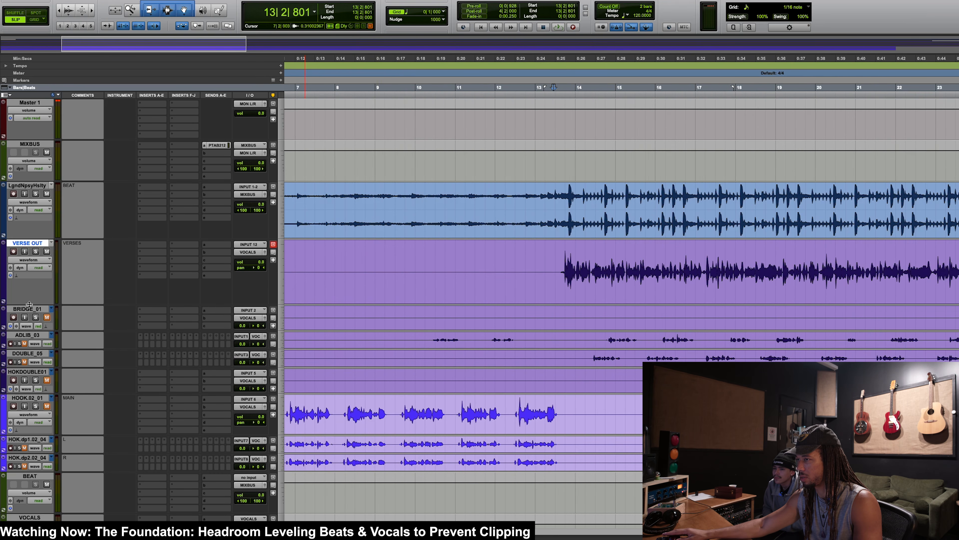
left_click_drag(29, 305, 29, 321)
scroll(518, 299, "right", 2)
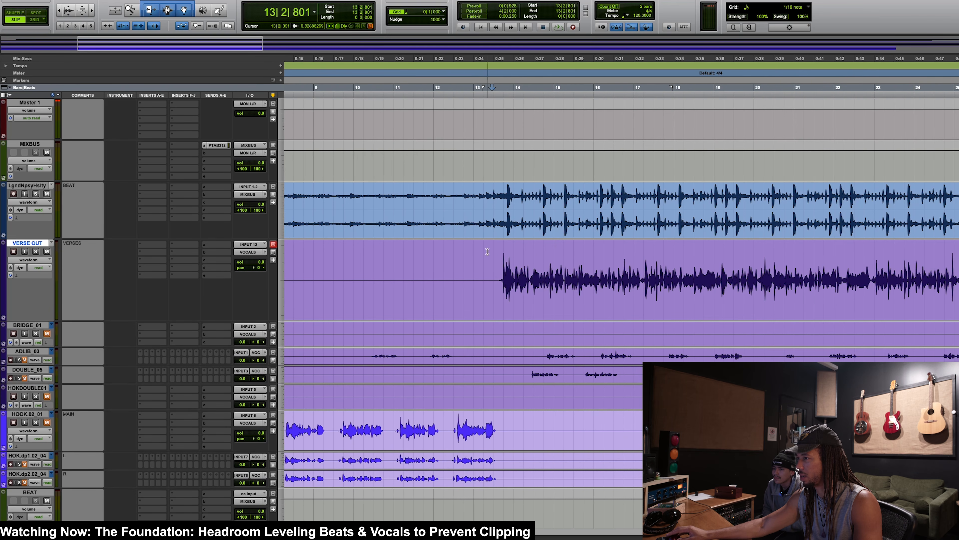
left_click_drag(41, 238, 41, 215)
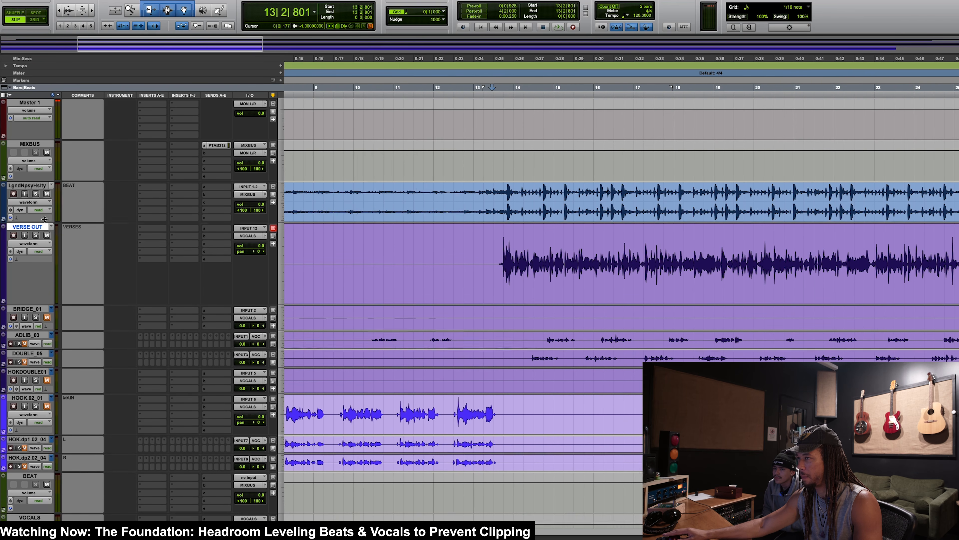
Step: Audition the first verse's entry against the beat from immediately before the vocal starts
left_click(499, 234)
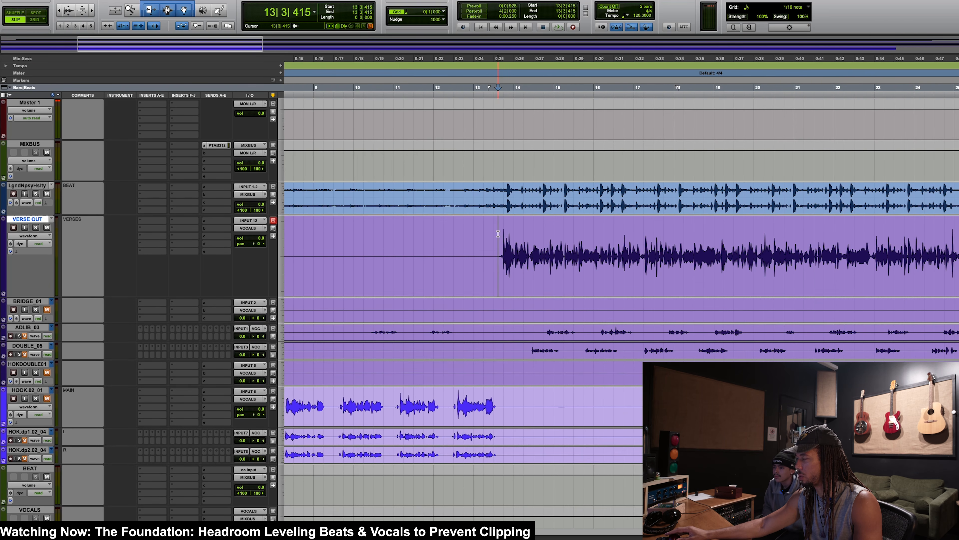
key("space")
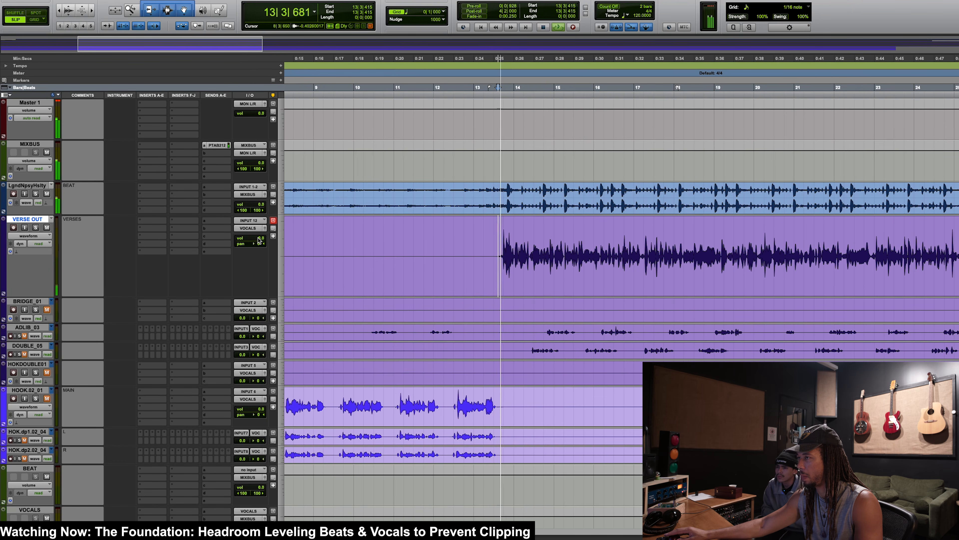
key("space")
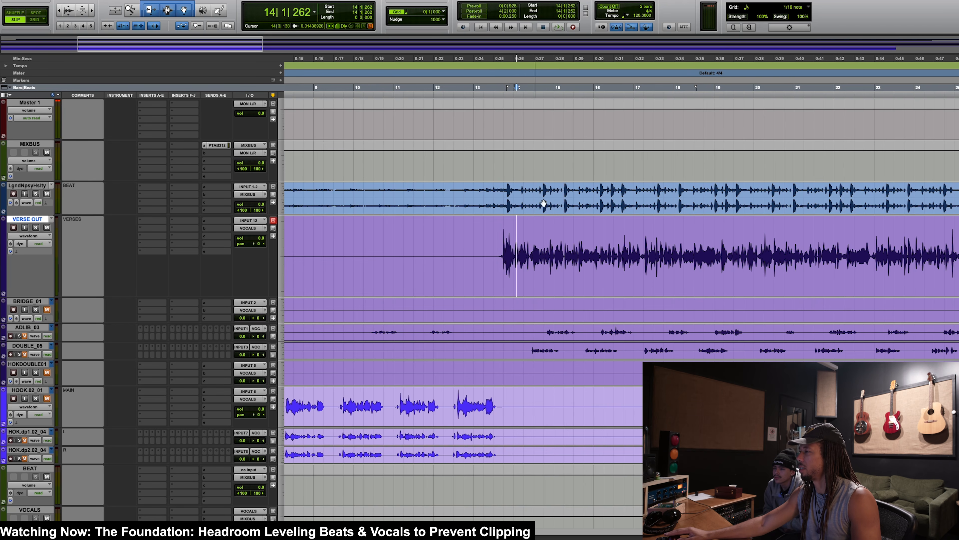
Step: Lower the beat clip's gain to -4.8 dB and audition it with the verse from bar 13
left_click_drag(500, 197, 556, 187)
key("n")
left_click(546, 187)
key("r")
key("r")
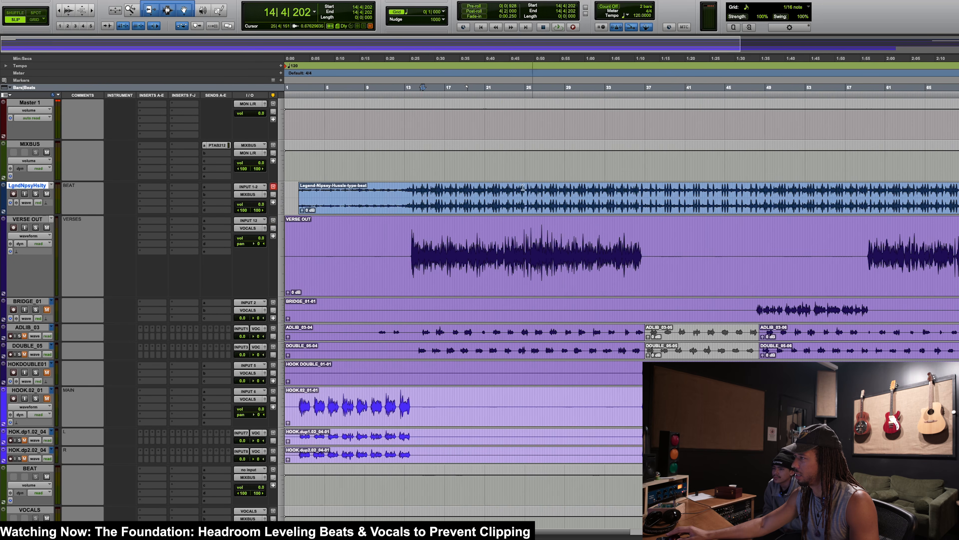
left_click(302, 211)
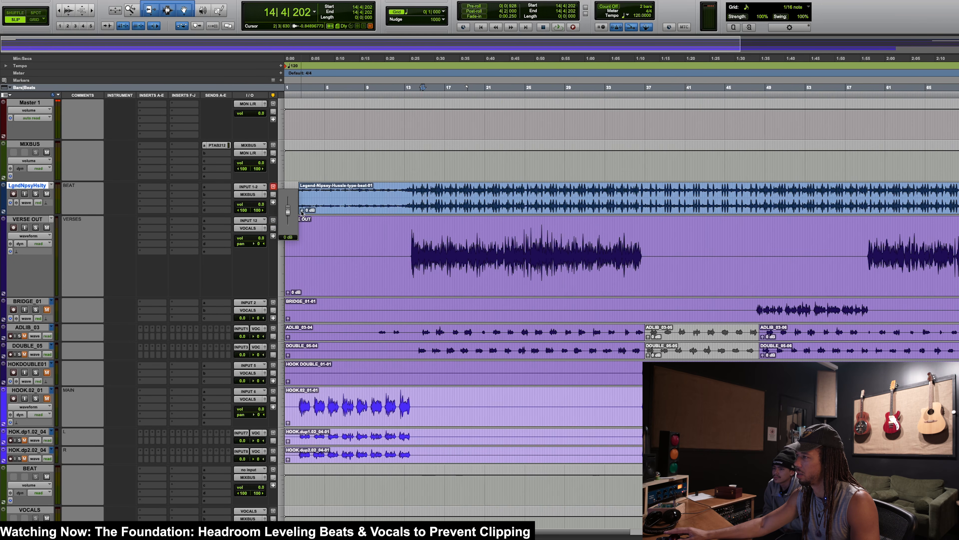
left_click_drag(301, 212, 299, 249)
left_click(407, 200)
key("space")
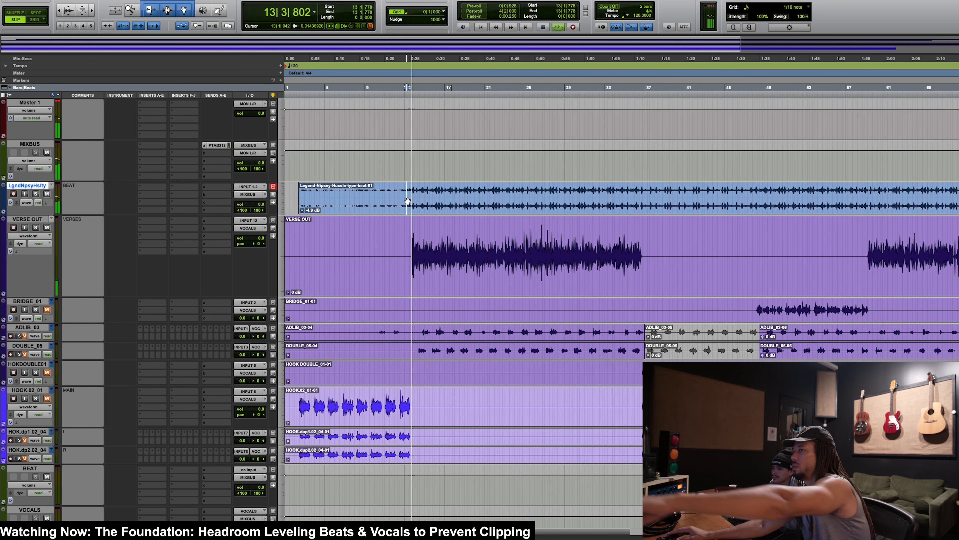
key("space")
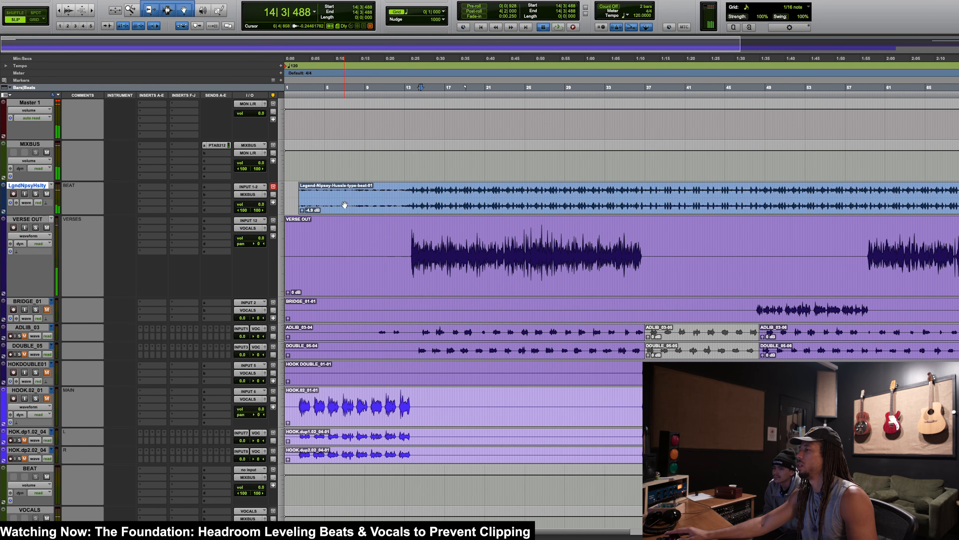
Step: Reduce the beat clip's gain further to -6.8 dB and listen to the balance with the verse vocal
left_click_drag(302, 211, 300, 226)
left_click(408, 190)
key("space")
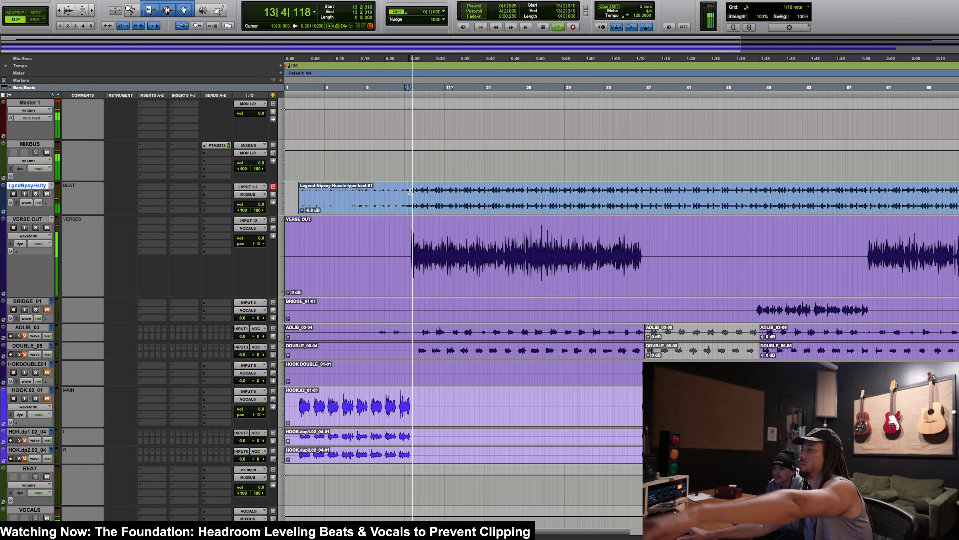
key("b")
key("space")
key("ctrl+z")
Step: Play the first verse from just before its entry at bar 13 and raise the beat track's fader to +1.5 dB
left_click(407, 227)
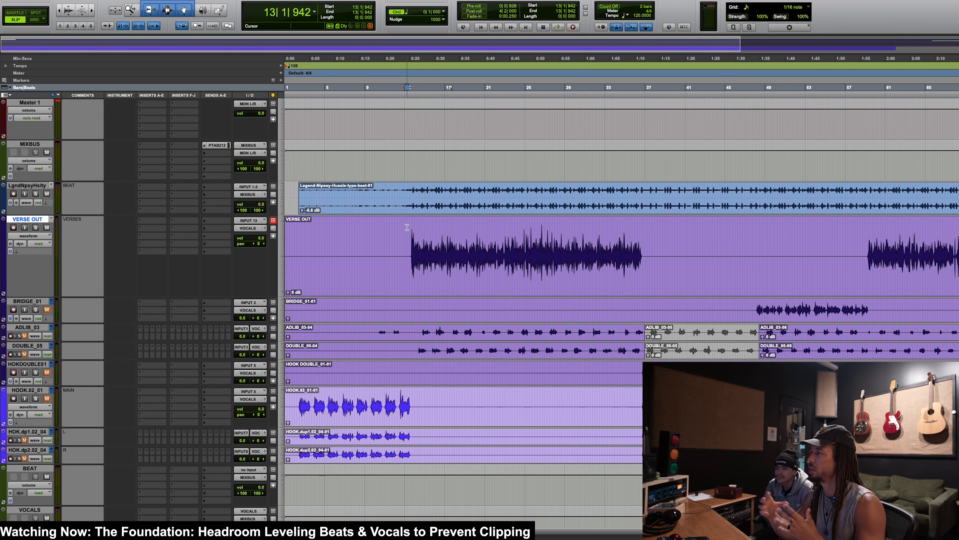
left_click(409, 235)
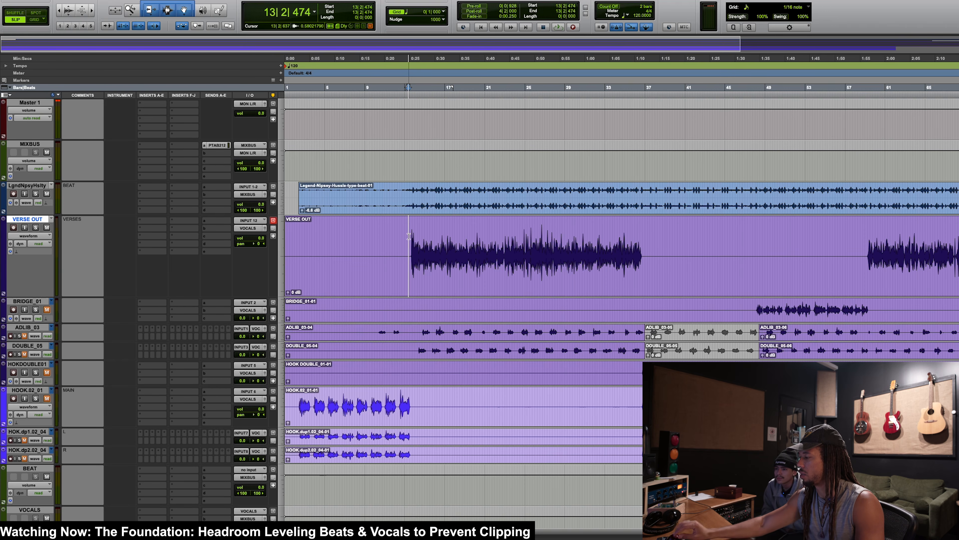
key("space")
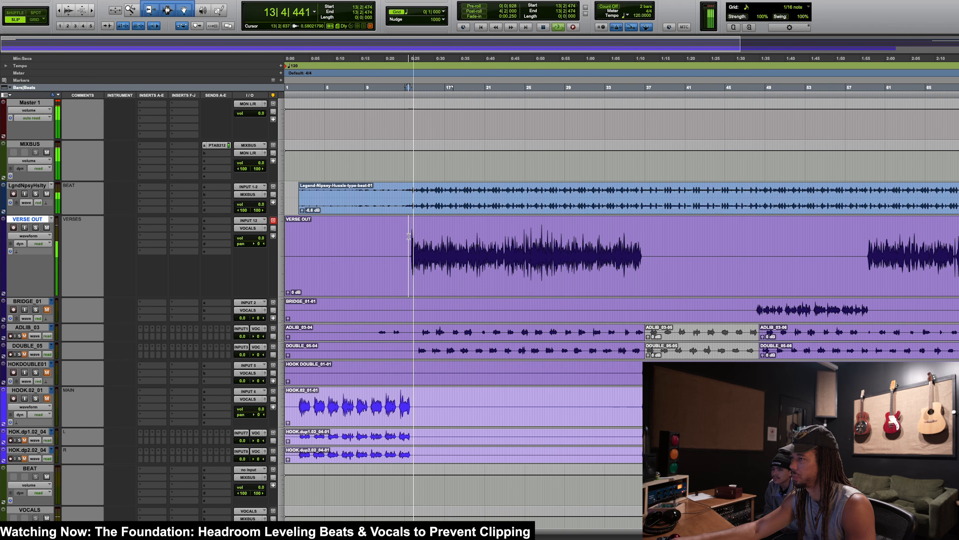
key("super+equal")
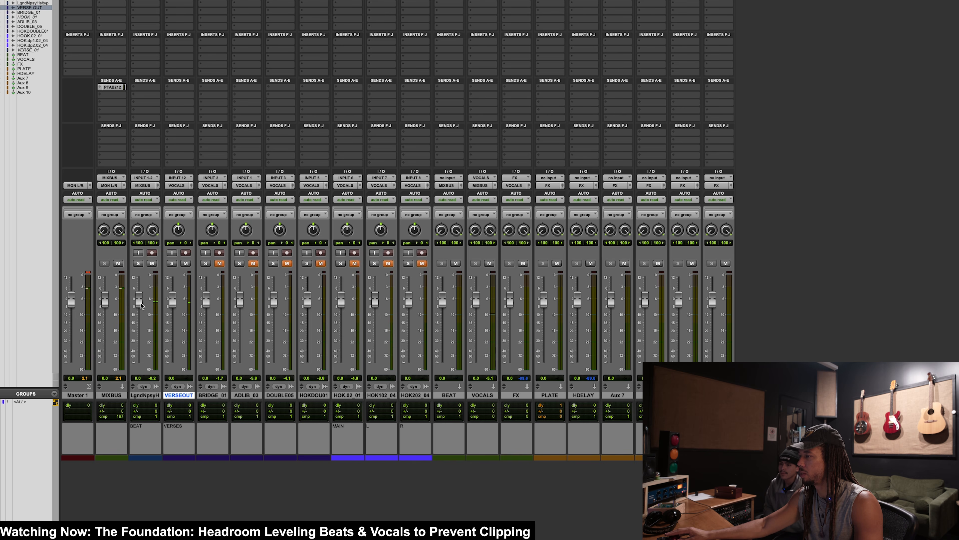
left_click_drag(140, 305, 147, 278)
key("super+equal")
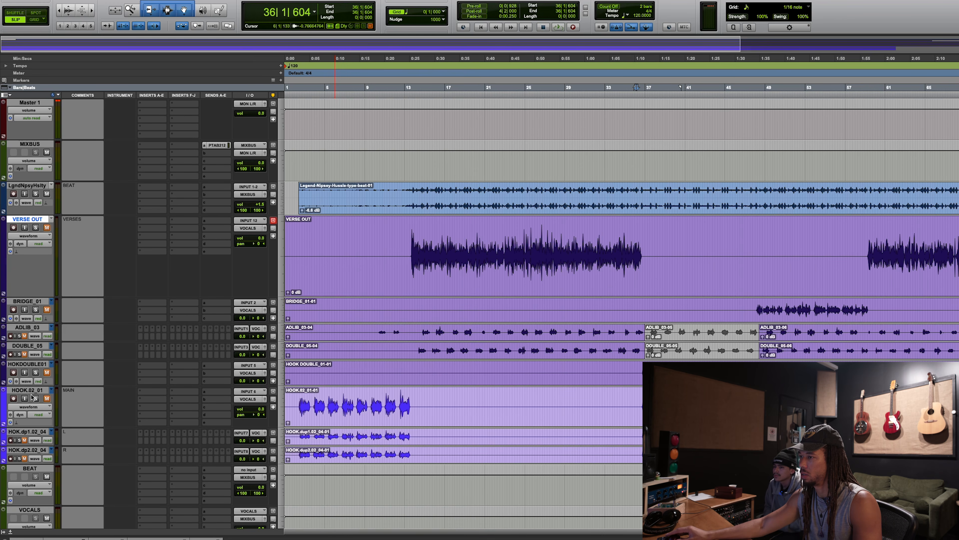
Step: Solo HOOK.02_01 together with the beat track and play the second hook from bar 36 to compare their levels
left_click(35, 399)
left_click(47, 399)
key("space")
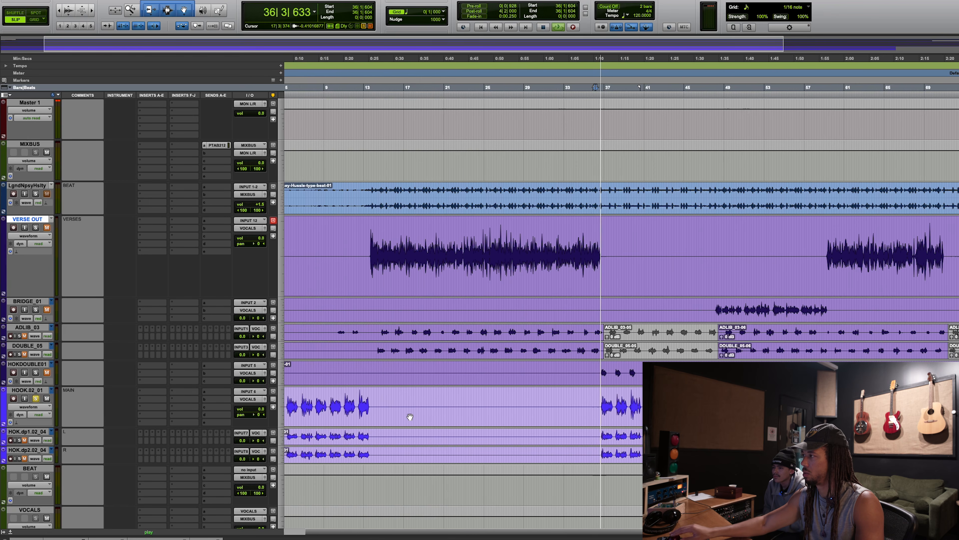
right_click(32, 193)
left_click(32, 193)
left_click(35, 193)
left_click(36, 399)
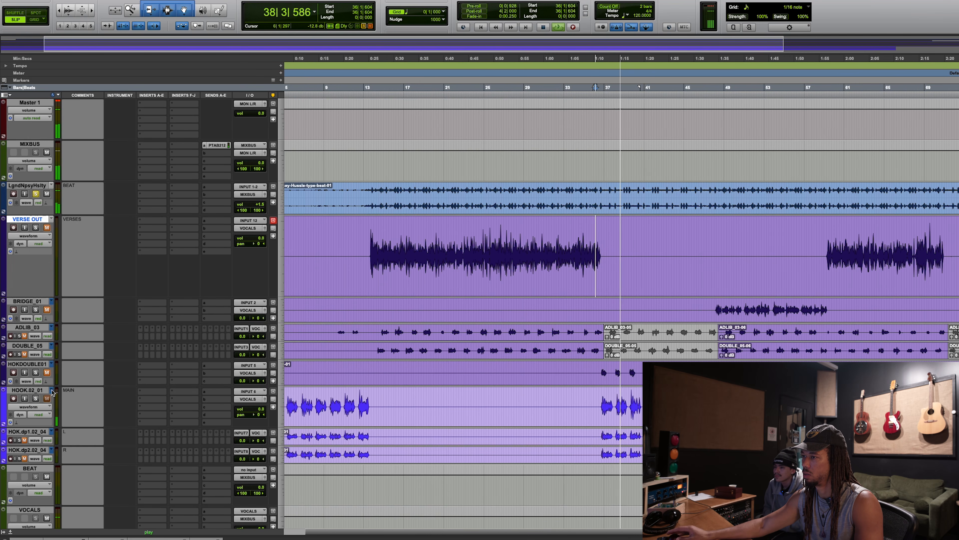
left_click(35, 398)
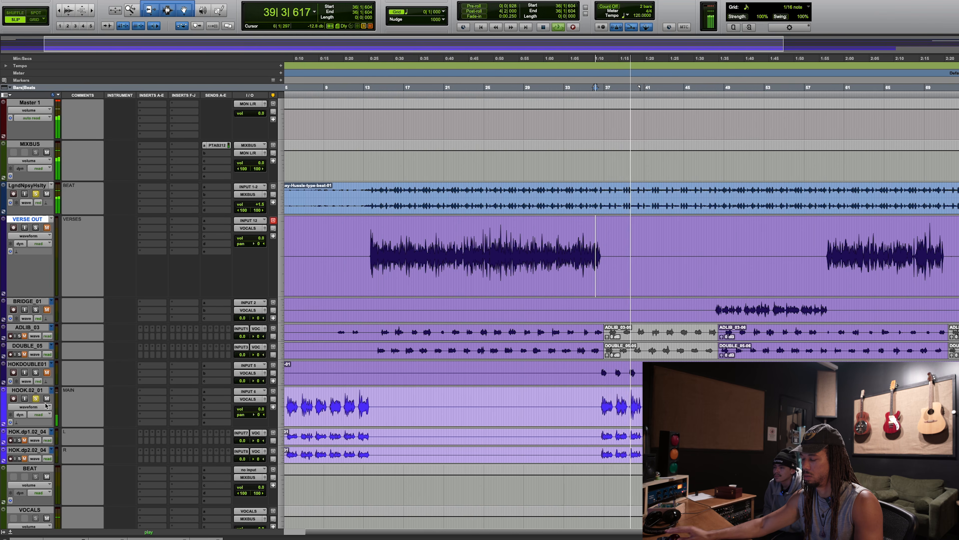
Step: Select the whole main hook vocal clip on HOOK.02_01 and lower its clip gain by three increments
key("super+equal")
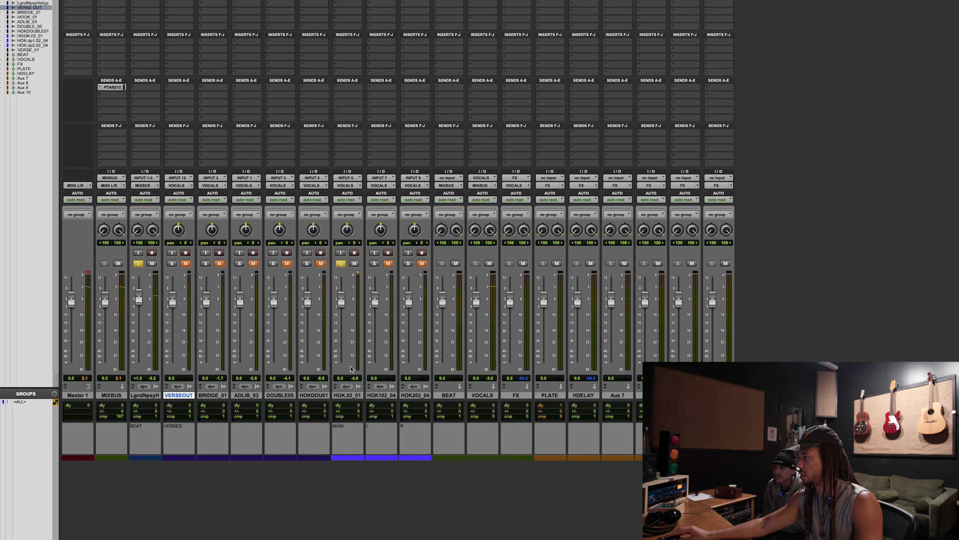
left_click(352, 394)
key("super+equal")
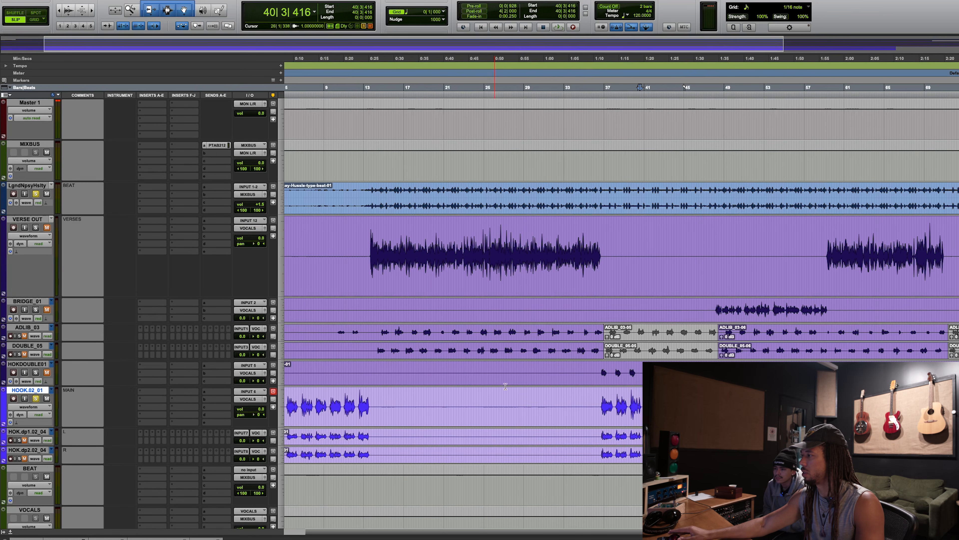
double_click(579, 389)
key("ctrl+shift+Down")
key("ctrl+shift+Down")
key("ctrl+shift+Down")
key("ctrl+shift+Down")
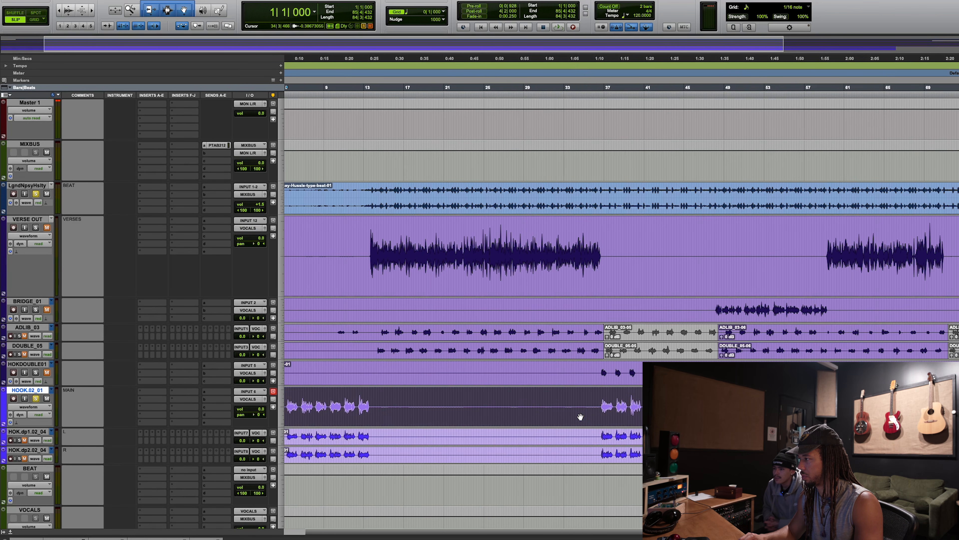
Step: Audition the hook with the beat from bar 36 onward and check their levels in the mixer
left_click(602, 400)
scroll(602, 401, "right", 3)
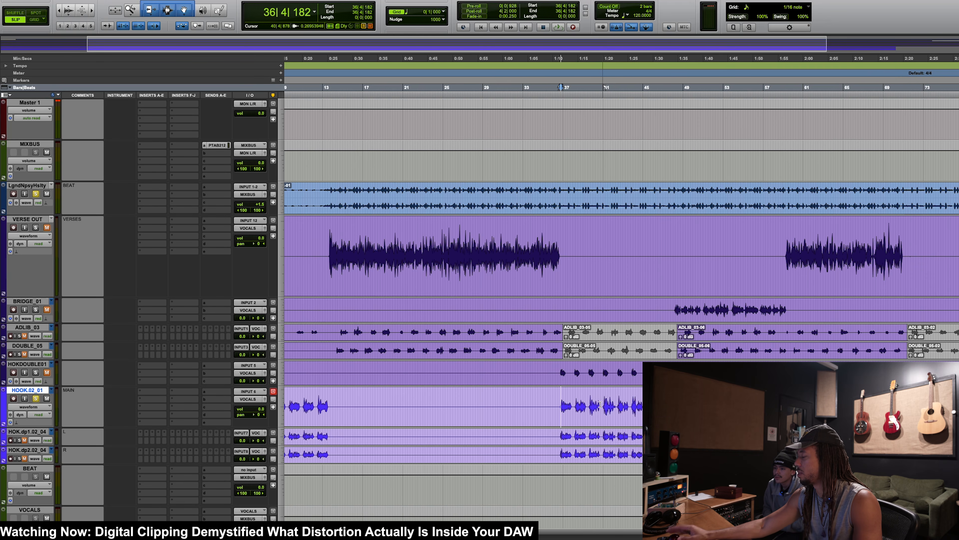
left_click(557, 400)
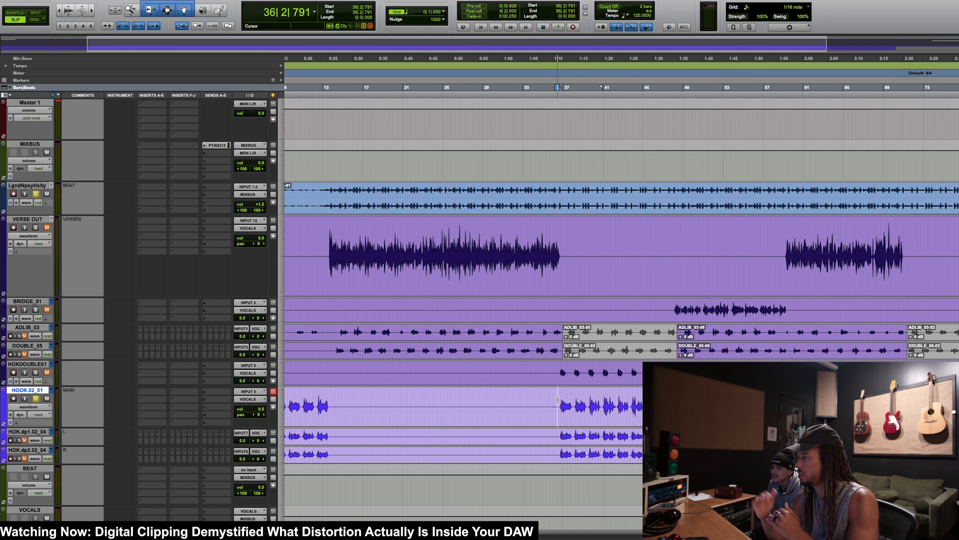
key("space")
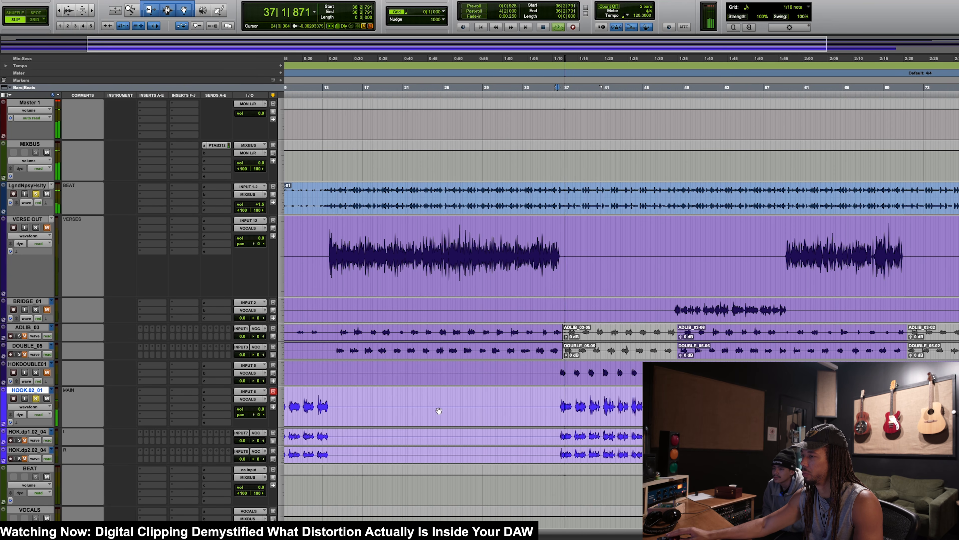
key("space")
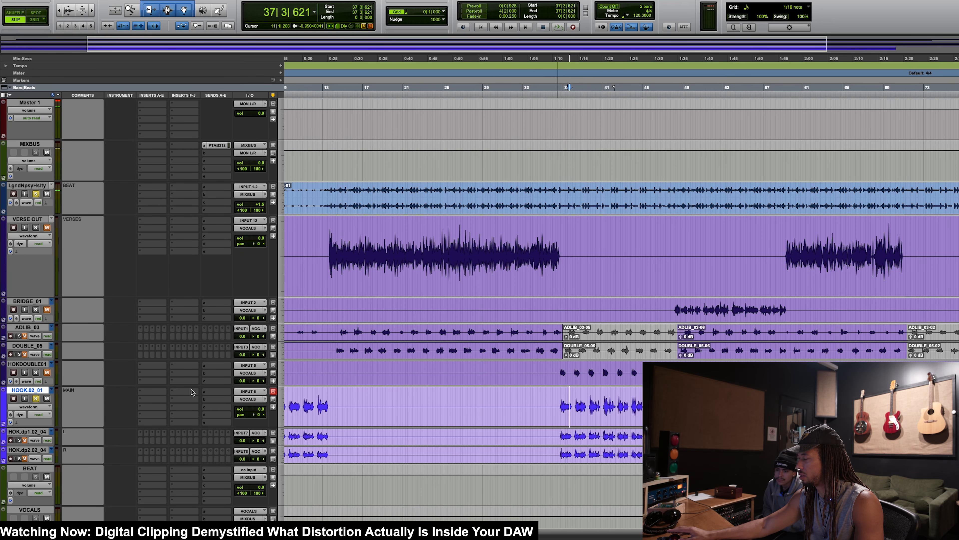
key("space")
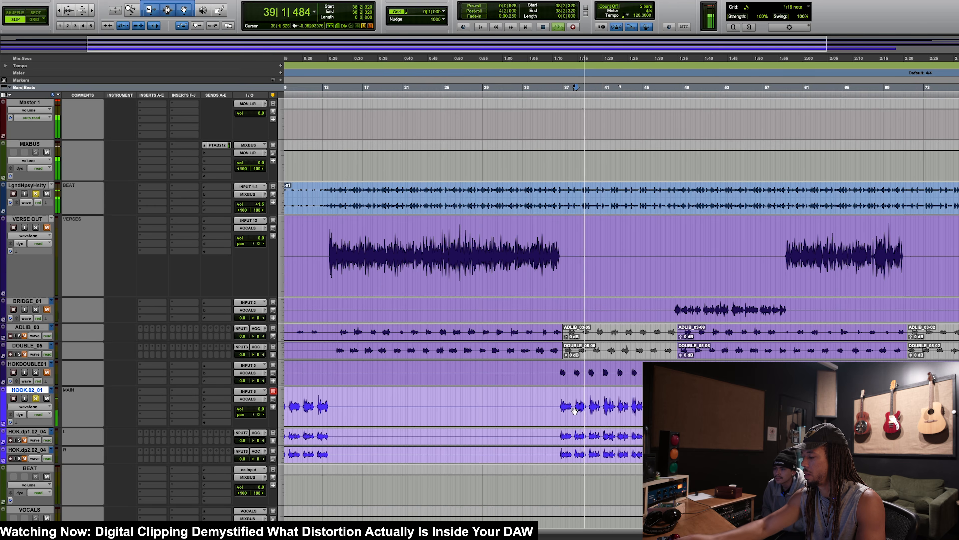
key("super+equal")
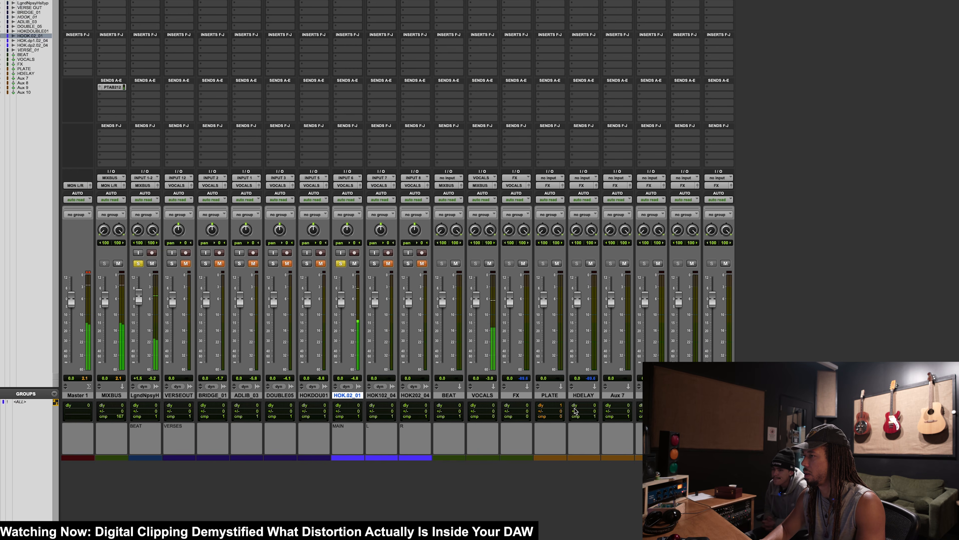
key("super+equal")
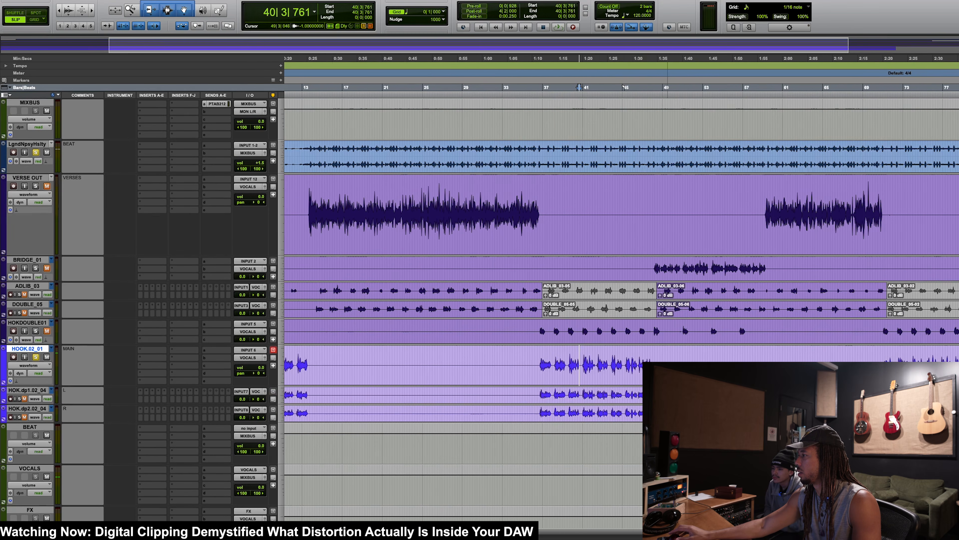
Step: Make the BRIDGE_01 track taller, solo it with the beat, and play from just before the bridge vocal starts
scroll(668, 379, "right", 2)
left_click(632, 265)
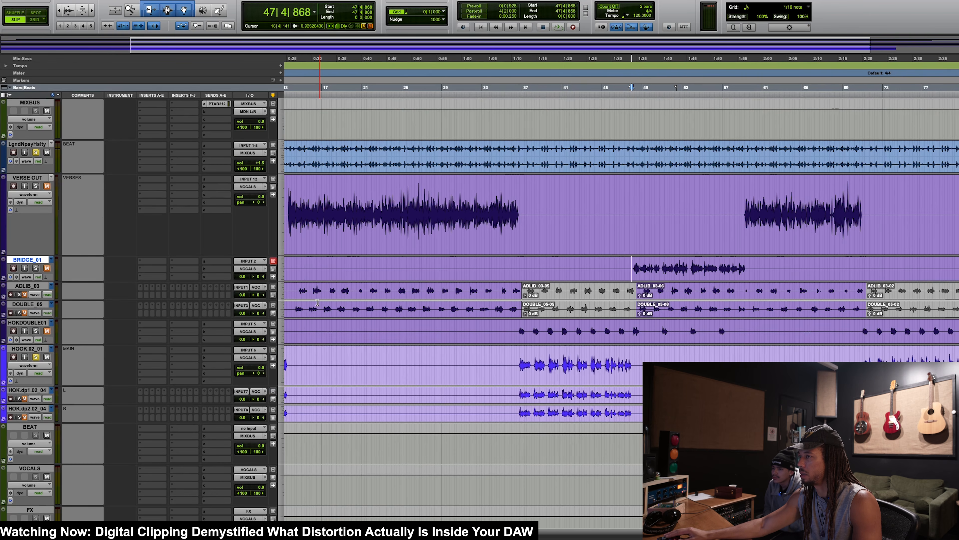
left_click_drag(38, 286, 41, 302)
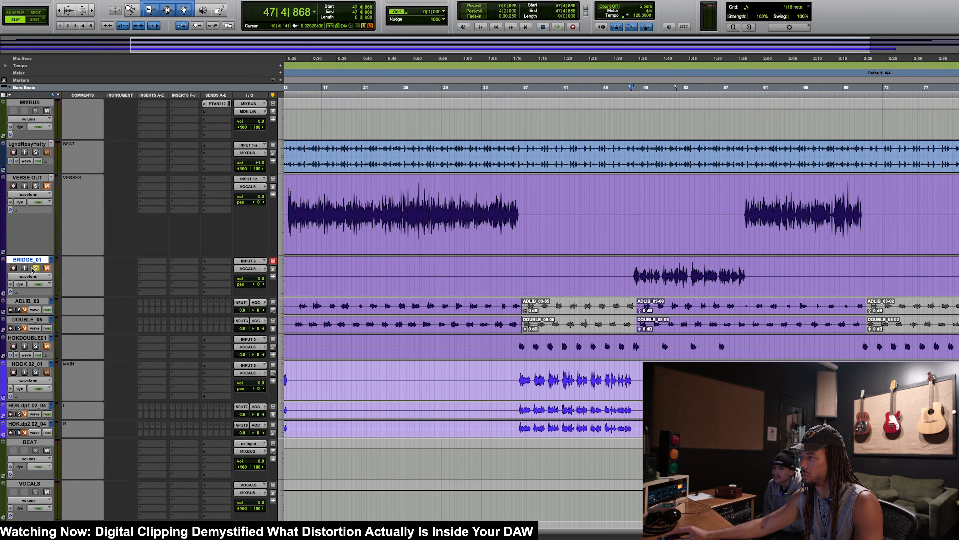
key("space")
left_click(36, 152)
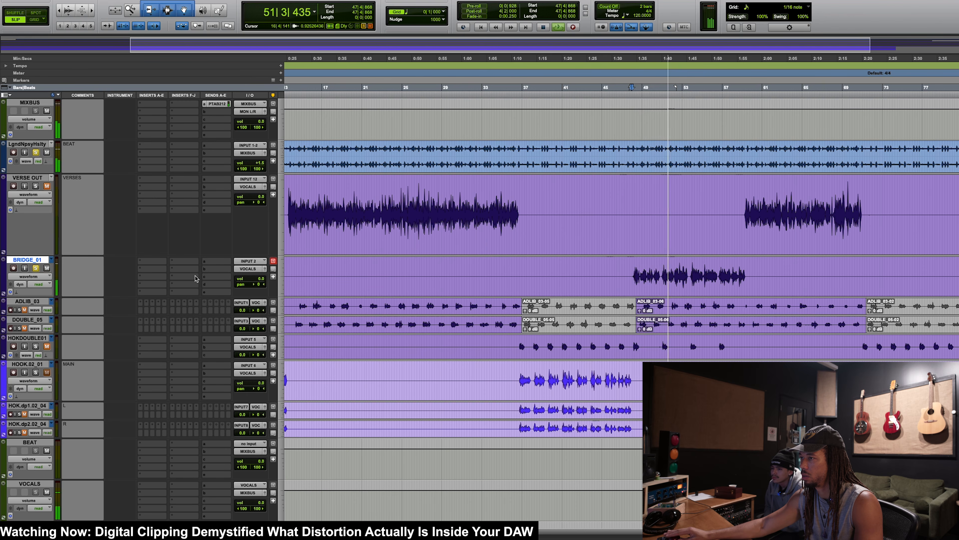
Step: Select the bridge vocal clip, set the BRIDGE_01 track's volume to +0.2 dB, and return to the session start
left_click(620, 282)
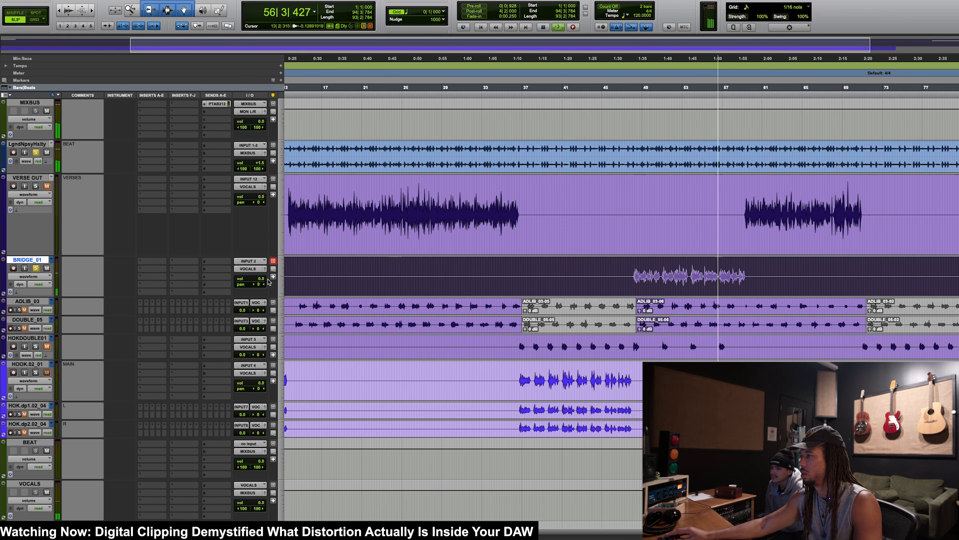
left_click(254, 280)
left_click_drag(253, 280, 253, 280)
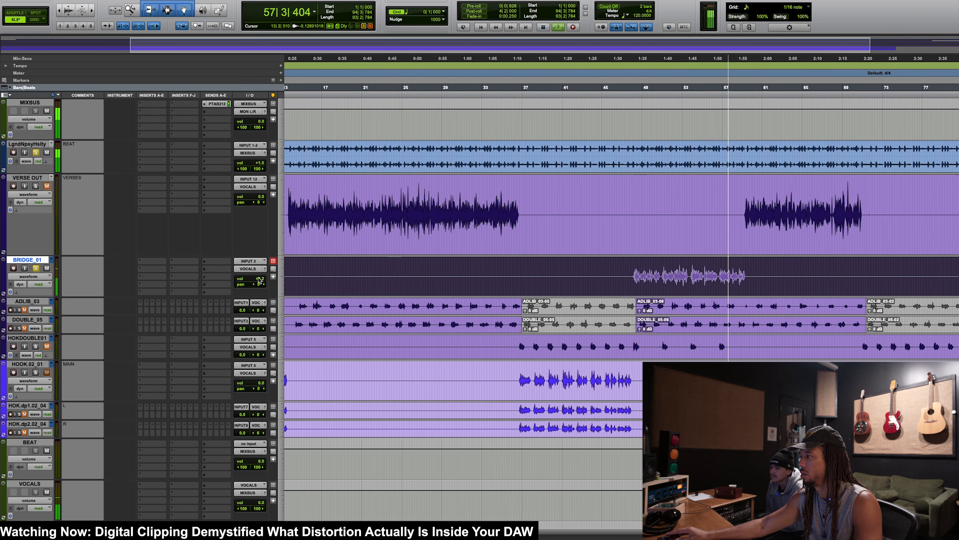
scroll(555, 276, "right", 3)
key("space")
scroll(566, 281, "down", 1)
key("Return")
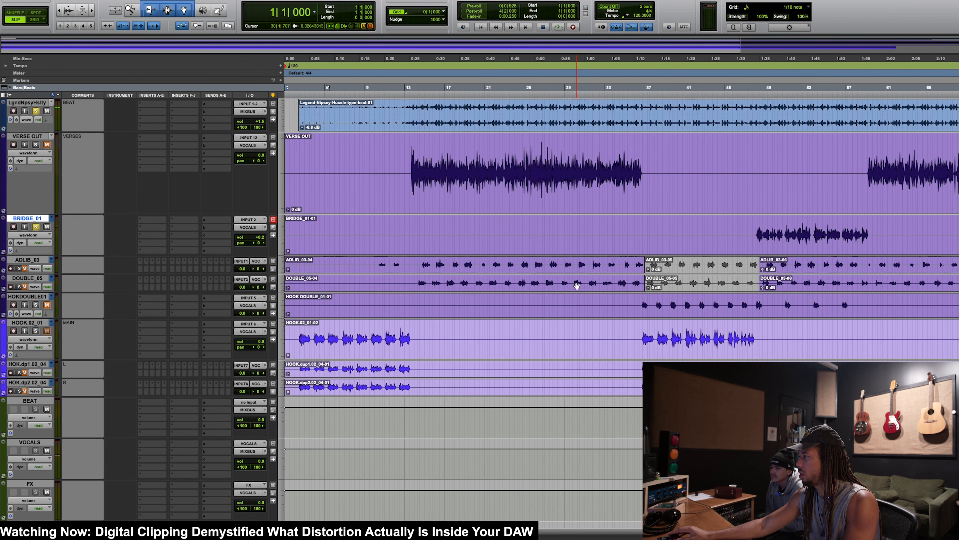
Step: Make the beat track taller and audition VERSE OUT soloed with the beat from the vocal's entry at bar 13
scroll(572, 284, "up", 2)
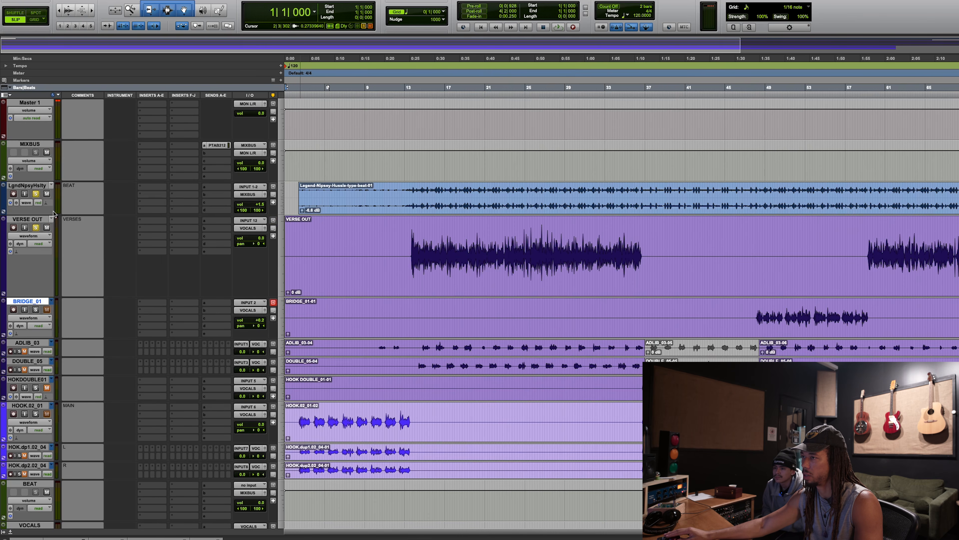
left_click_drag(14, 214, 15, 246)
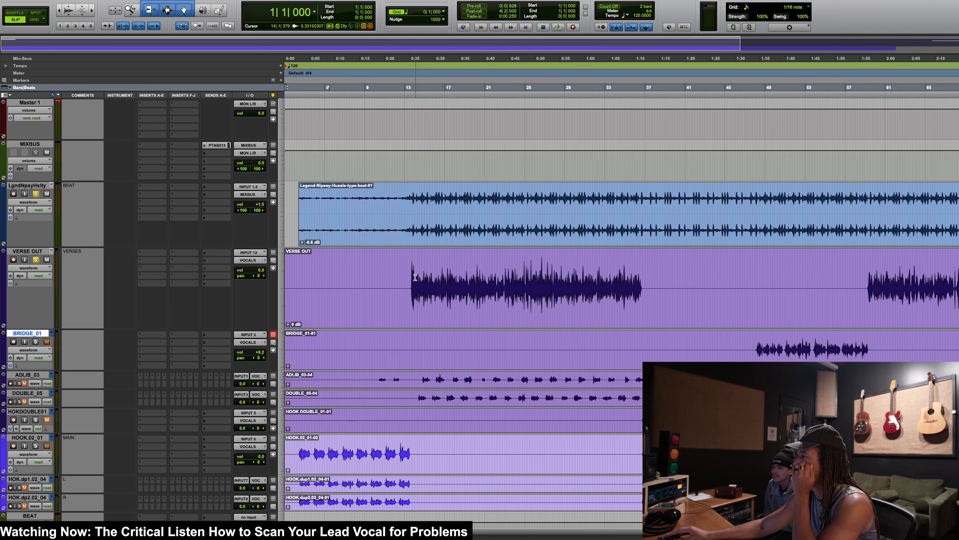
left_click_drag(411, 278, 658, 264)
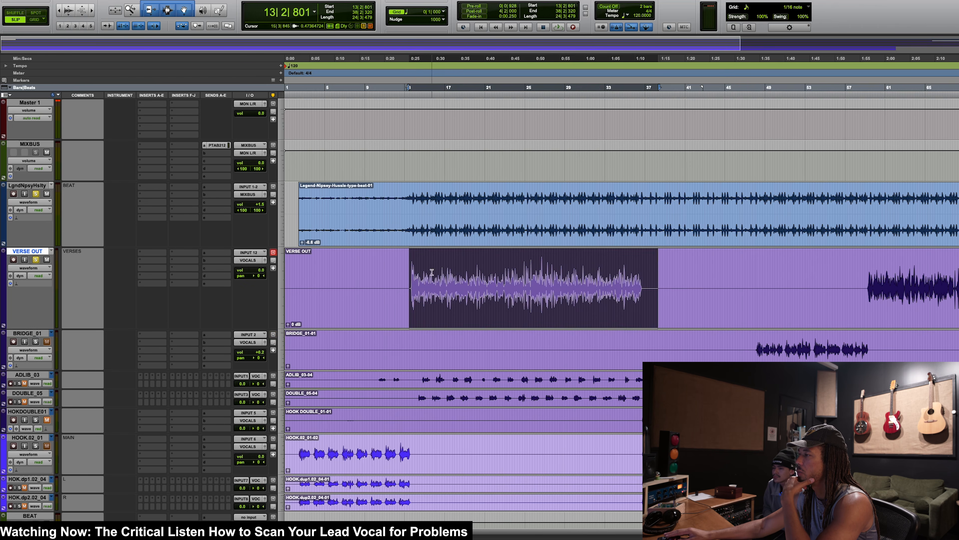
left_click(408, 282)
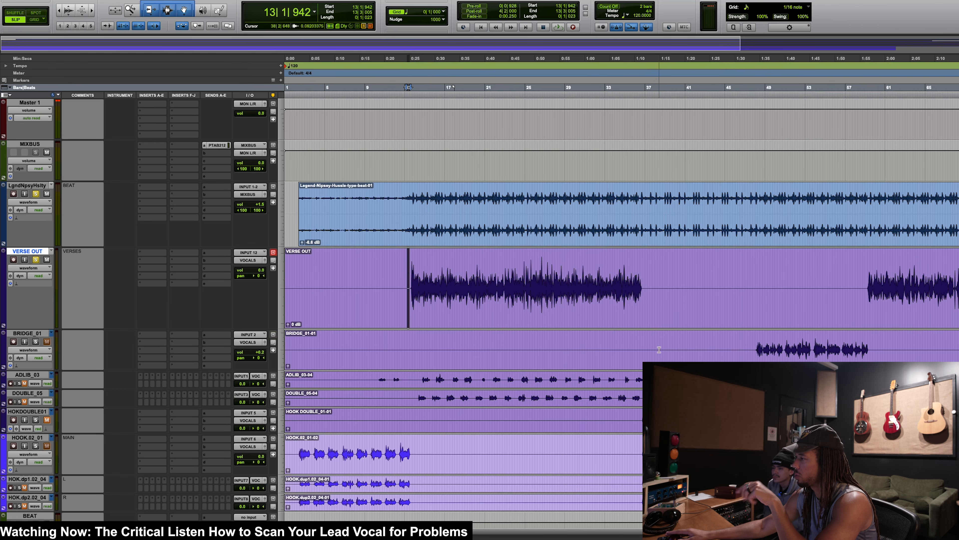
left_click(409, 268)
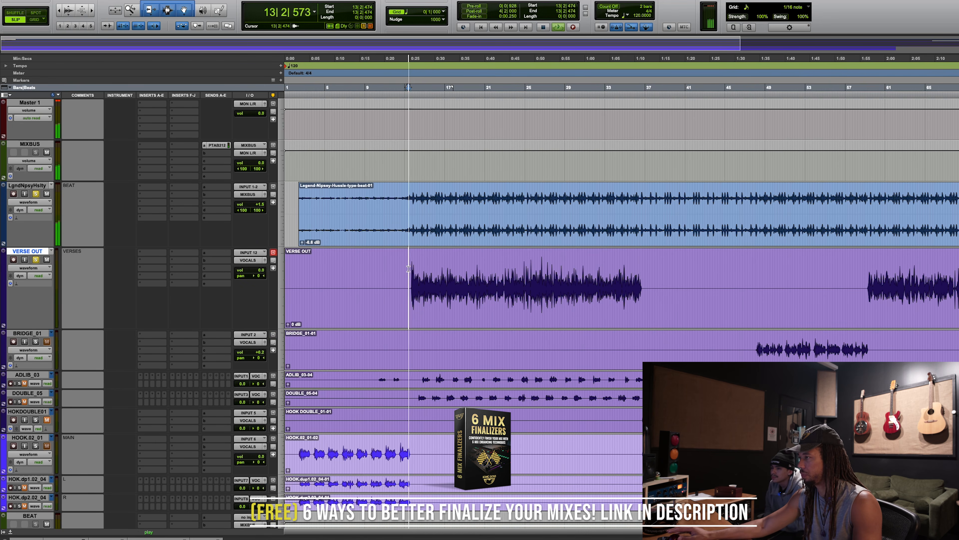
key("space")
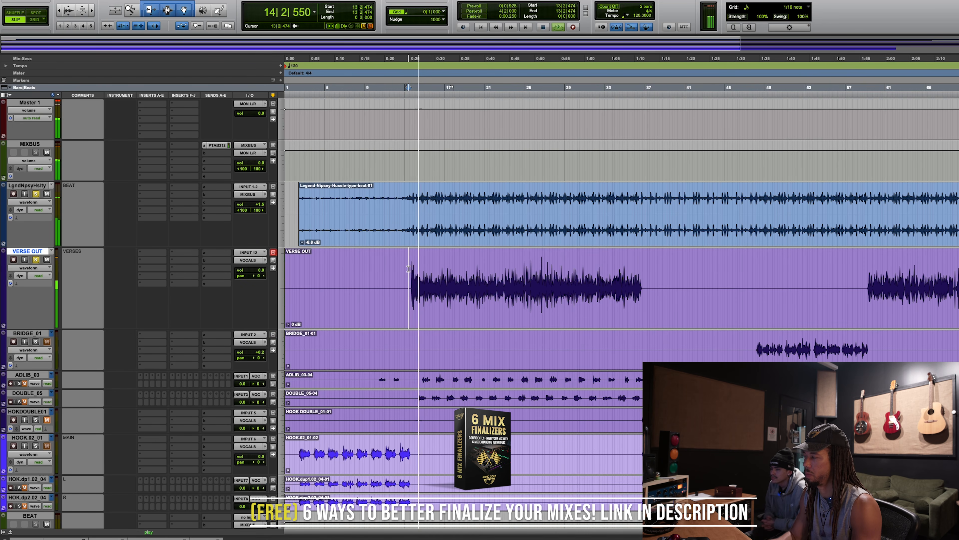
Step: Isolate VERSE OUT as the only soloed track and listen to its opening bars from bar 13
key("super+equal")
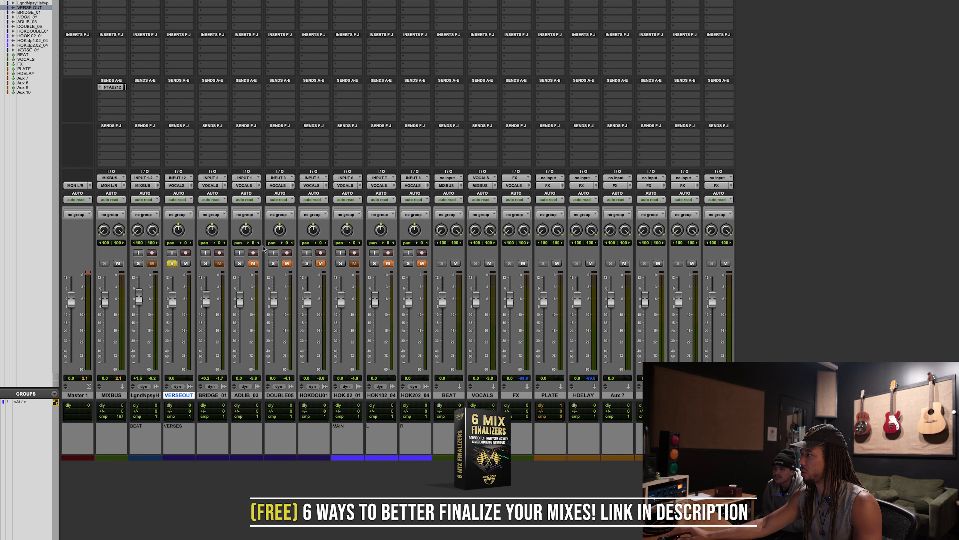
key("ctrl+equal")
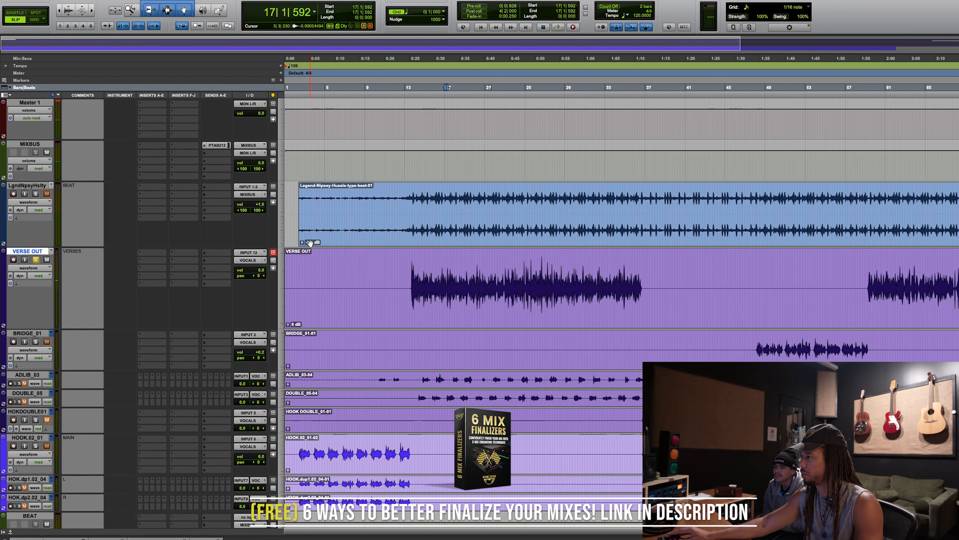
left_click(414, 267)
key("space")
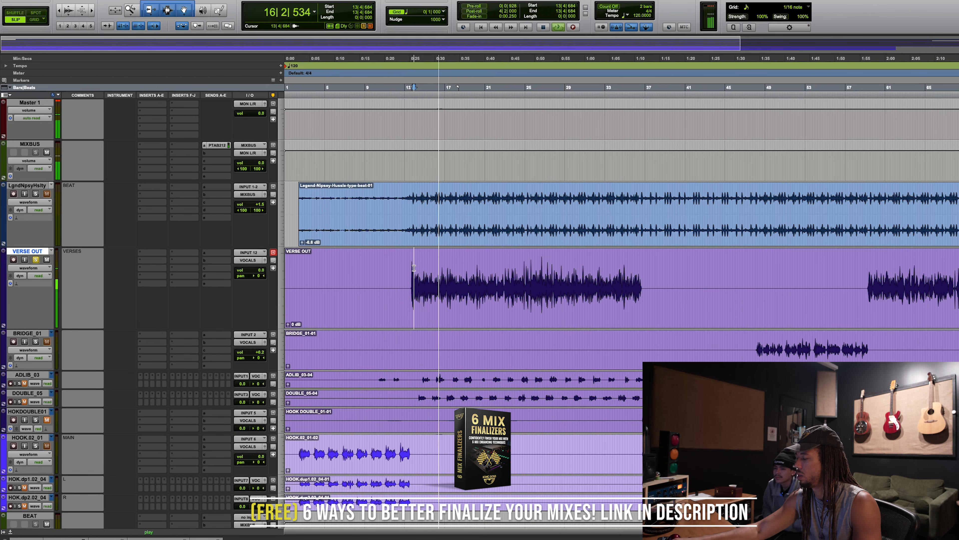
key("space")
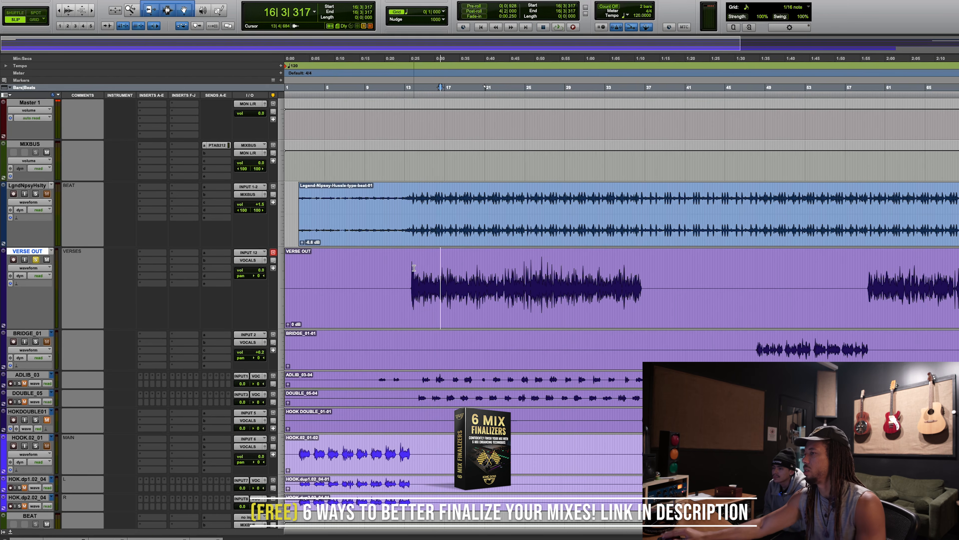
Step: Insert the mono CLA-76 compressor on the VERSE OUT track and set its revision to Bluey
left_click(148, 265)
mouse_move(174, 261)
mouse_move(242, 269)
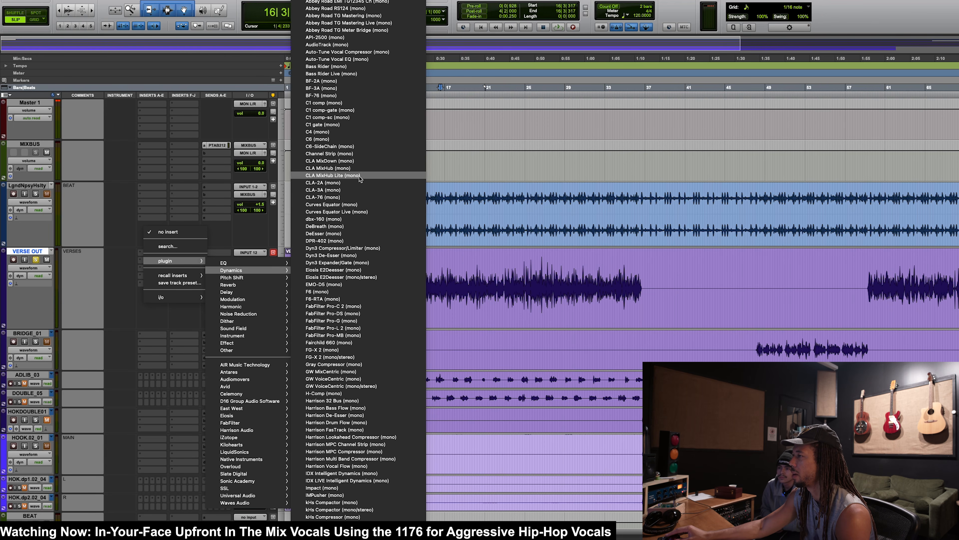
left_click(346, 198)
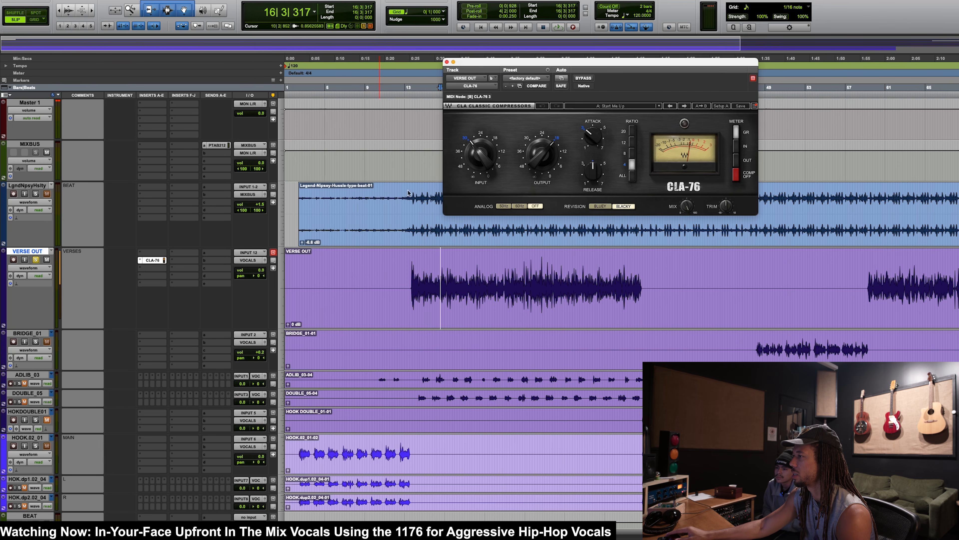
left_click(597, 209)
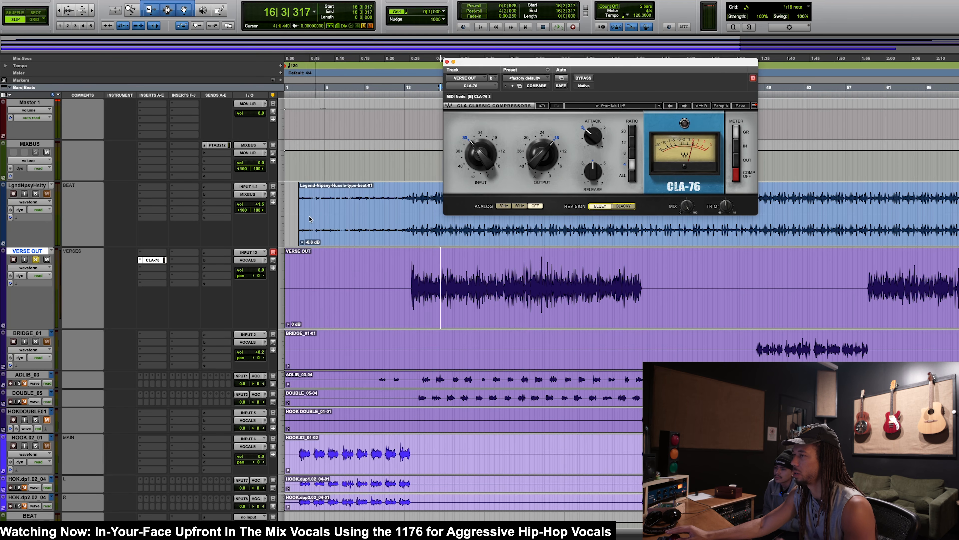
Step: Select the louder part of the VERSE OUT vocal from bar 24 to bar 38 and play it
left_click_drag(411, 277, 578, 278)
left_click_drag(509, 280, 587, 278)
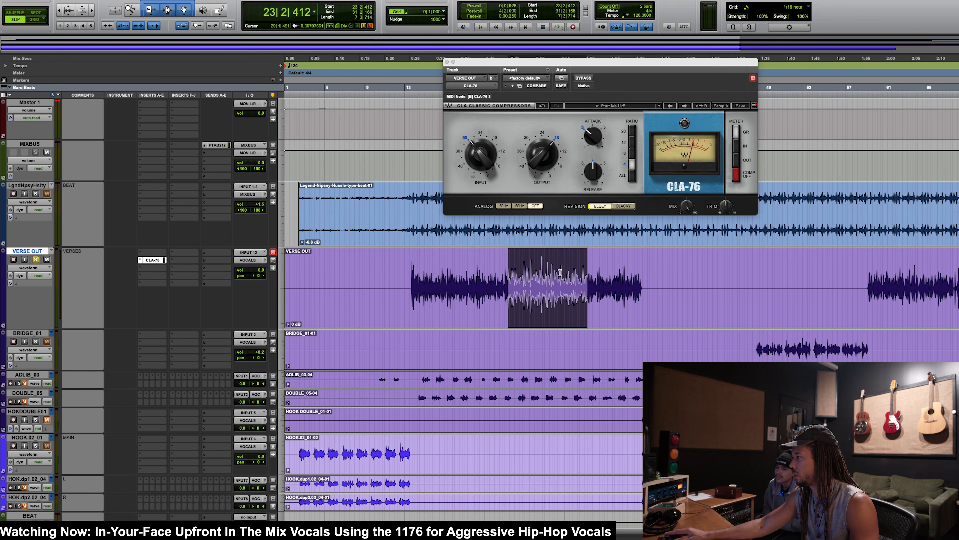
left_click(522, 263)
left_click_drag(530, 262, 556, 263)
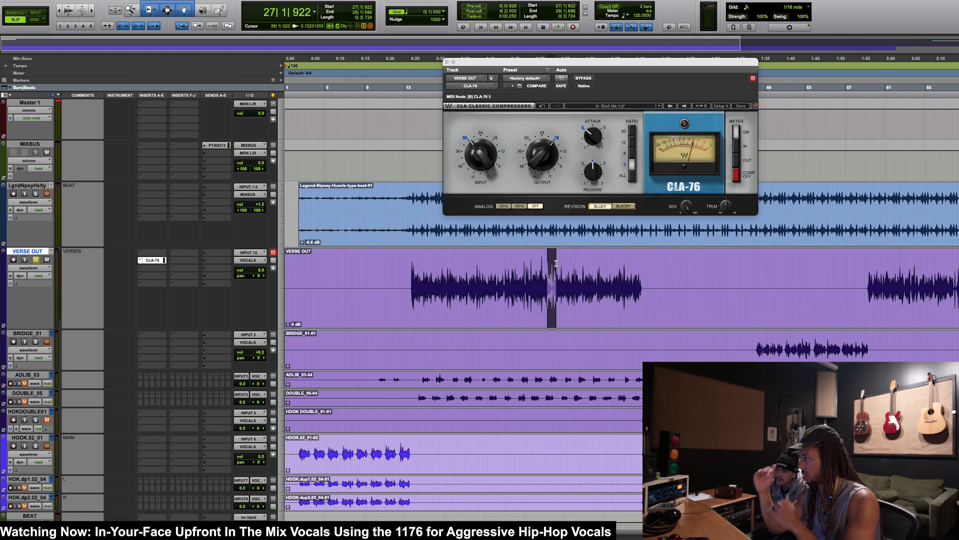
left_click_drag(515, 274, 657, 279)
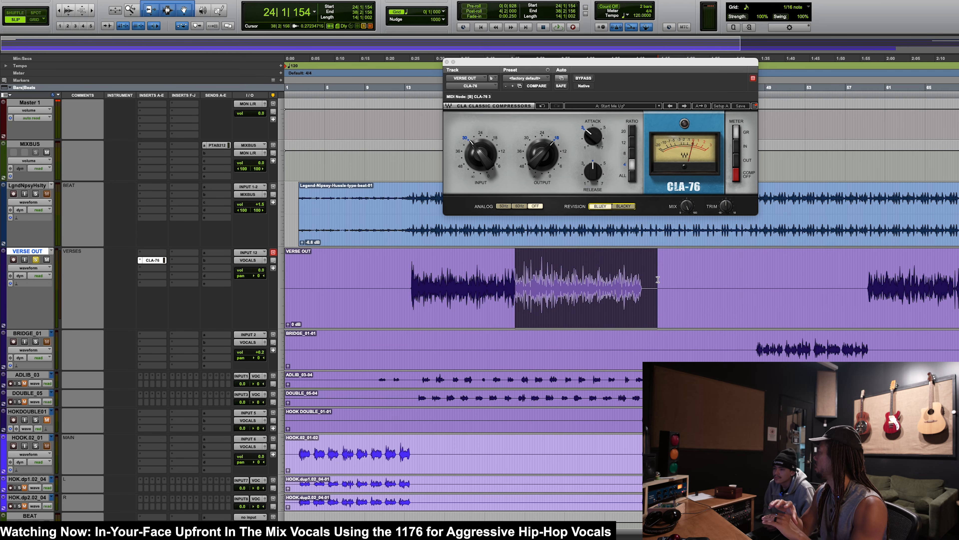
key("space")
Step: Lower the CLA-76's input, nudge its output and speed up its release, comparing against bypass during playback
left_click(583, 78)
left_click_drag(481, 155, 480, 167)
left_click(584, 78)
left_click_drag(485, 153, 485, 163)
left_click_drag(542, 156, 543, 152)
left_click_drag(593, 171, 593, 165)
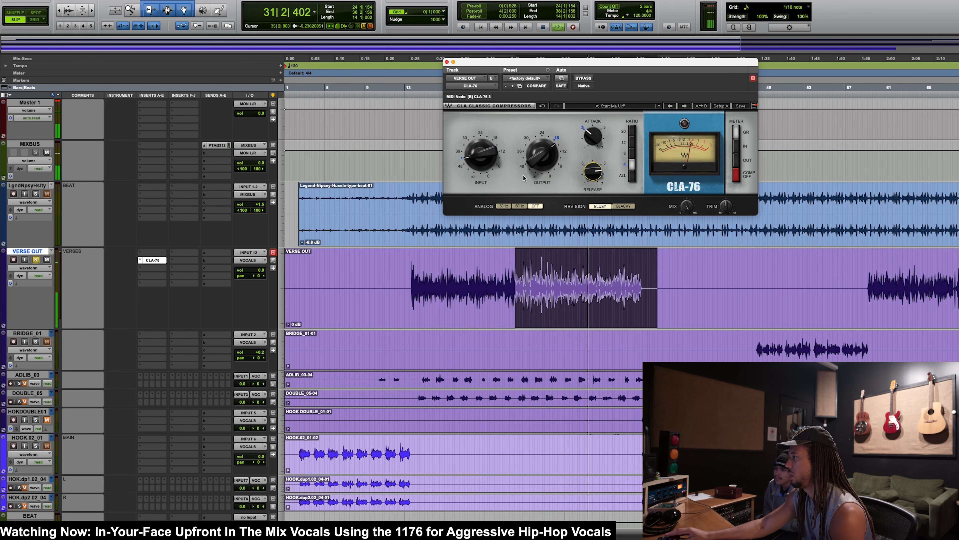
Step: Set the CLA-76's input to about 36 and match its output level to the bypassed vocal
left_click_drag(530, 164, 480, 149)
left_click(587, 80)
left_click(588, 80)
left_click_drag(543, 159, 543, 159)
left_click(584, 79)
key("space")
key("space")
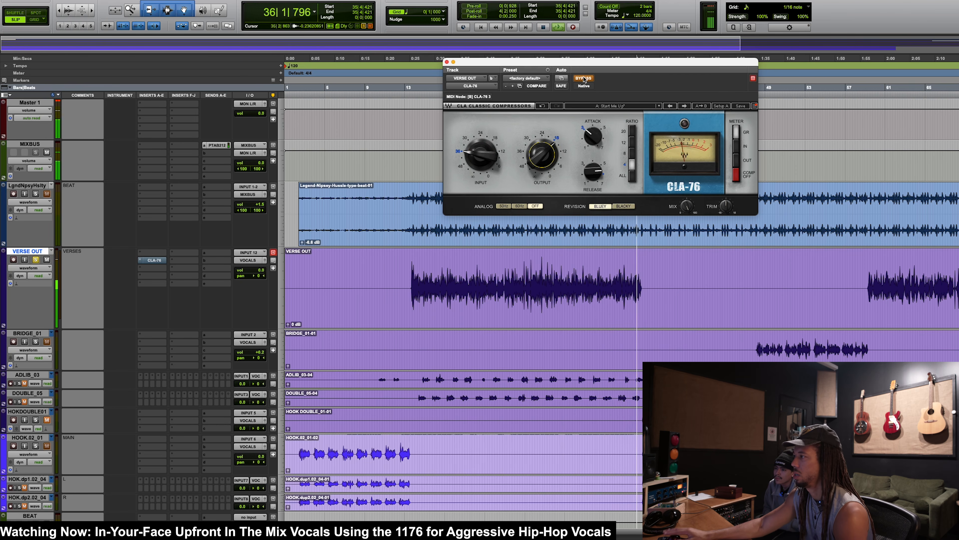
Step: Replay VERSE OUT from bar 24 to 34 and refine the CLA-76's attack and its output at about -18, level-matching against bypass
left_click_drag(520, 264, 616, 264)
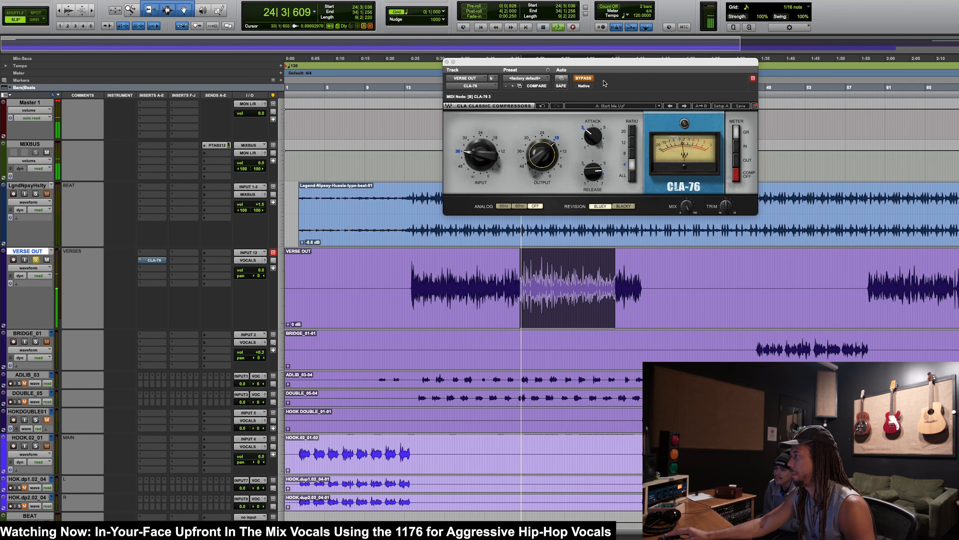
left_click(583, 80)
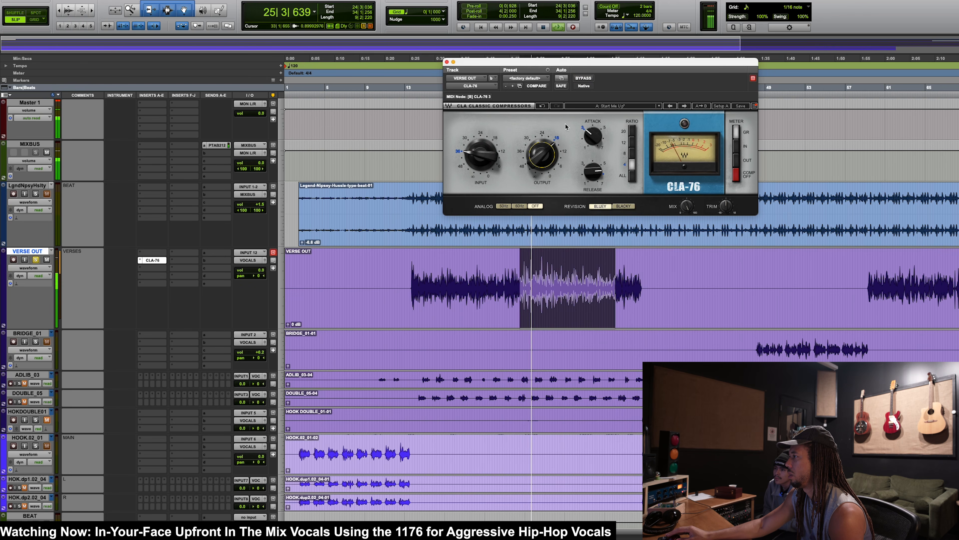
left_click_drag(593, 137, 593, 139)
left_click(545, 164)
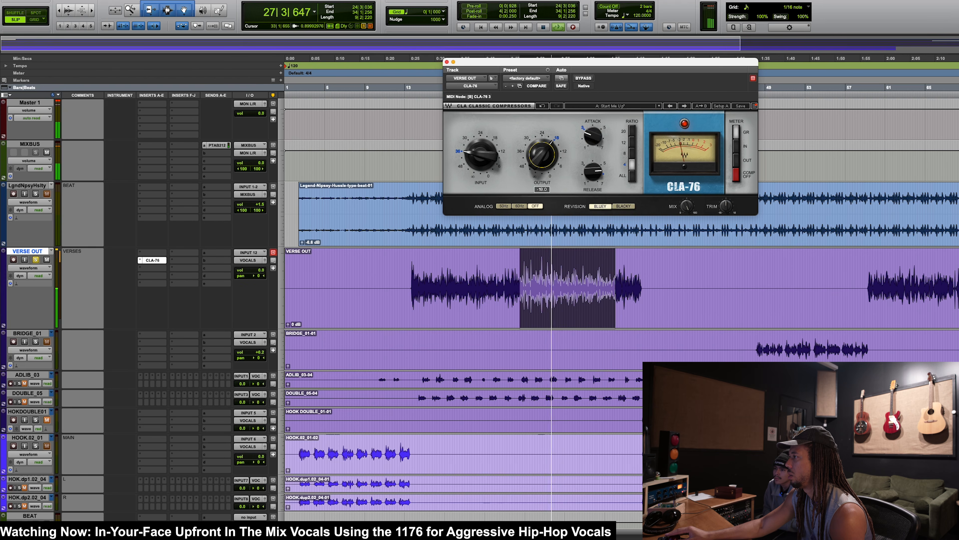
left_click(583, 79)
left_click(583, 78)
left_click_drag(541, 162, 541, 158)
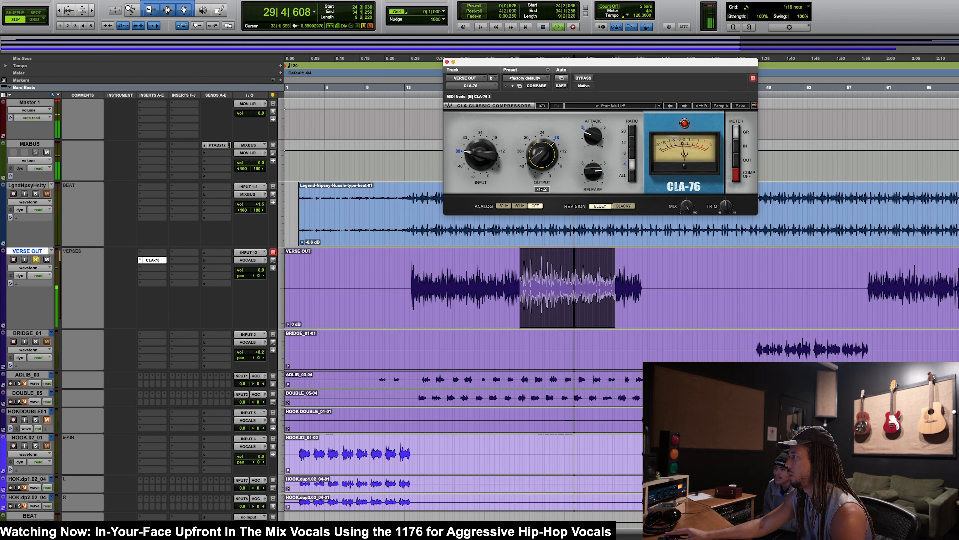
left_click(587, 78)
left_click(586, 78)
left_click(480, 155)
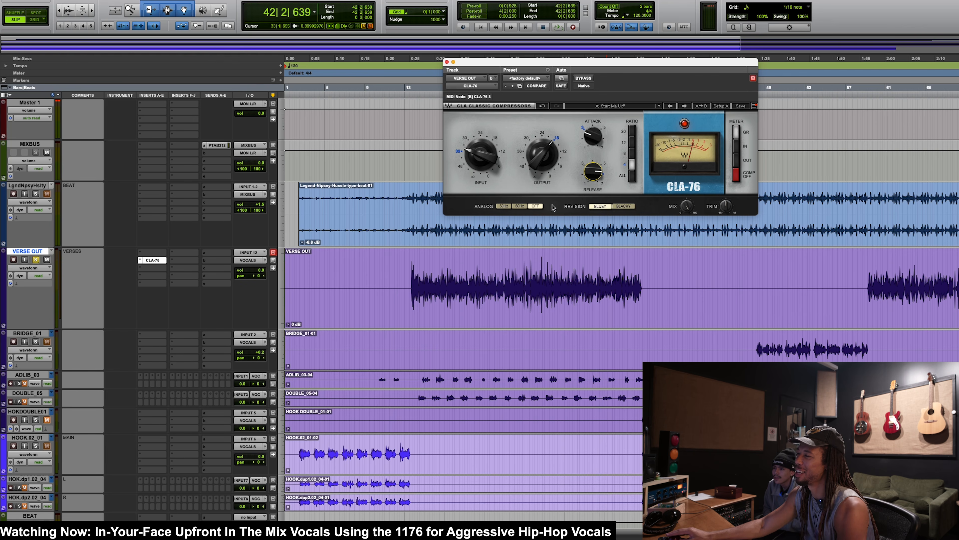
Step: Play the loud VERSE OUT passage around bars 24 to 29, comparing the vocal with the CLA-76 bypassed and active
left_click_drag(516, 287, 593, 287)
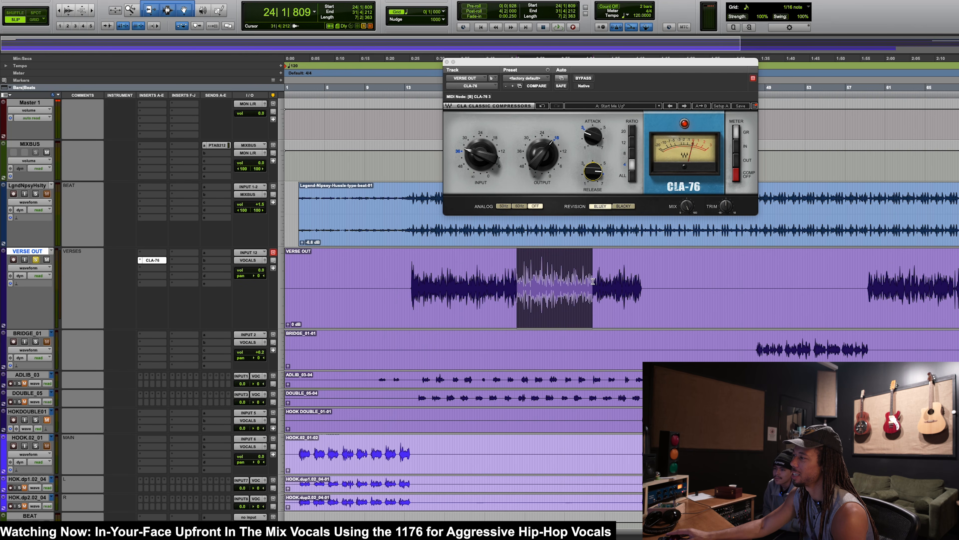
left_click(584, 78)
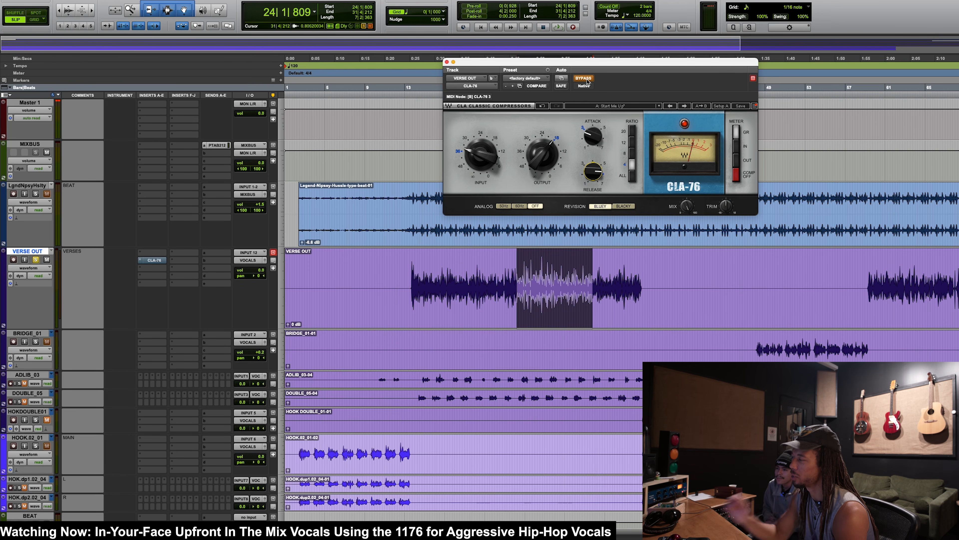
key("space")
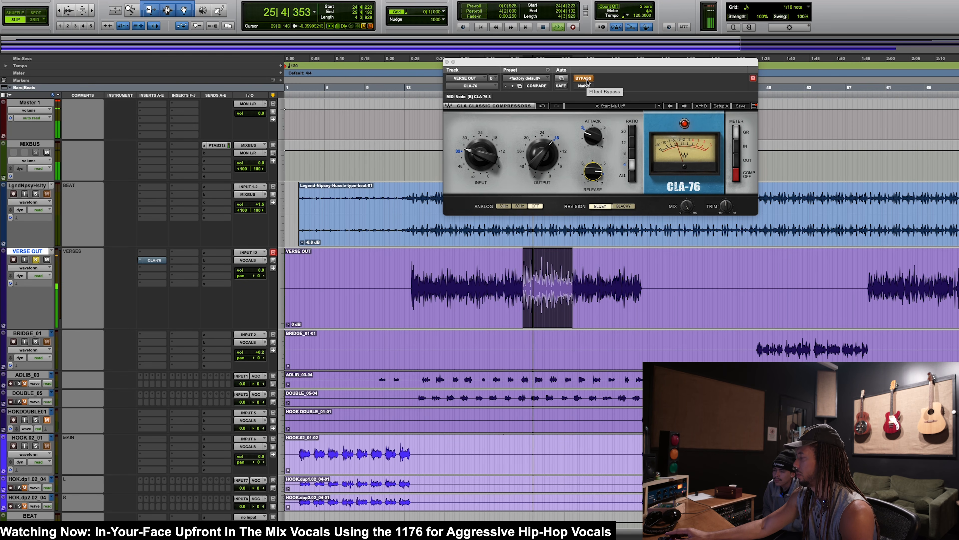
left_click(584, 78)
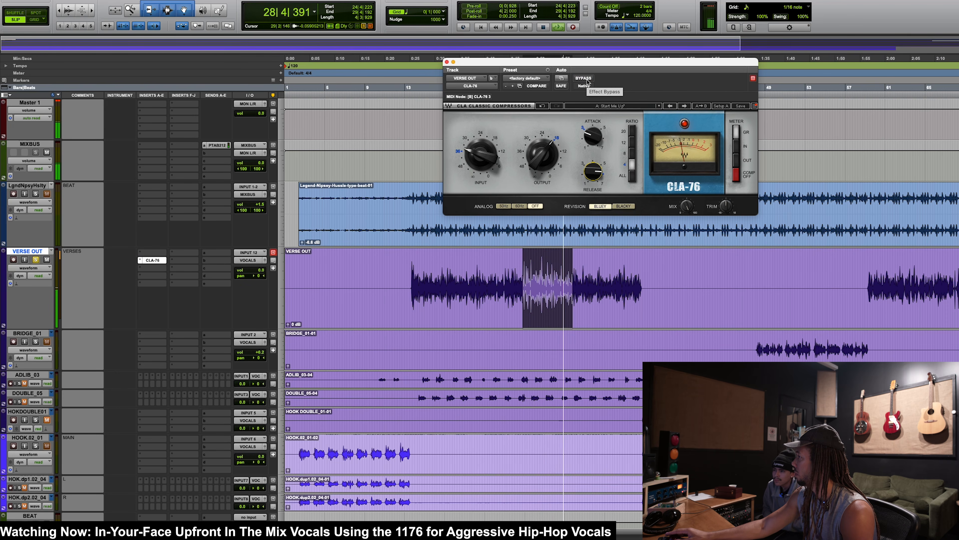
left_click(587, 81)
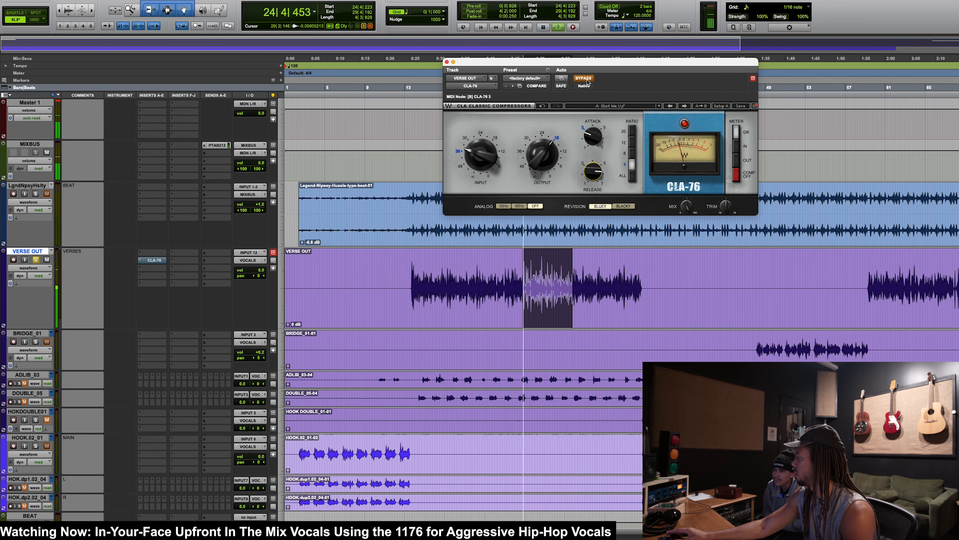
left_click(587, 81)
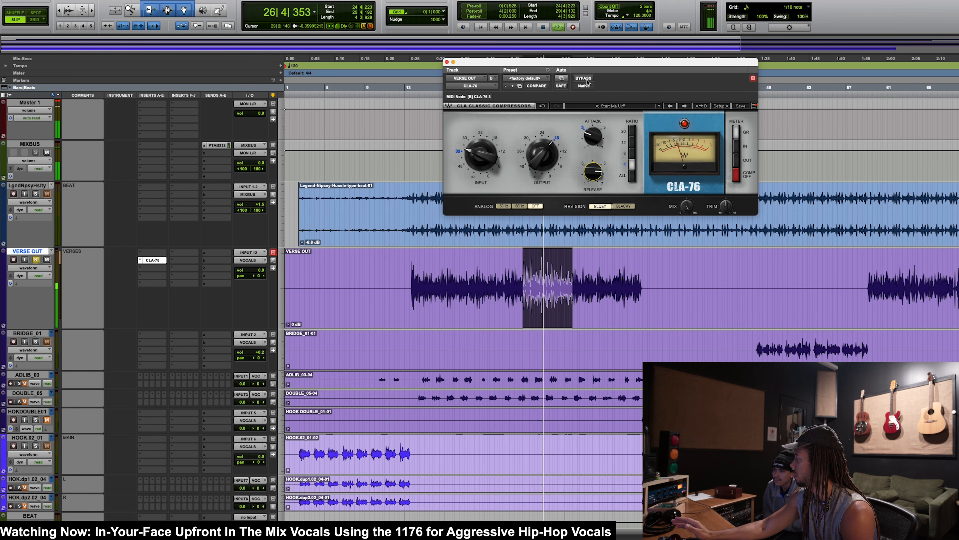
key("space")
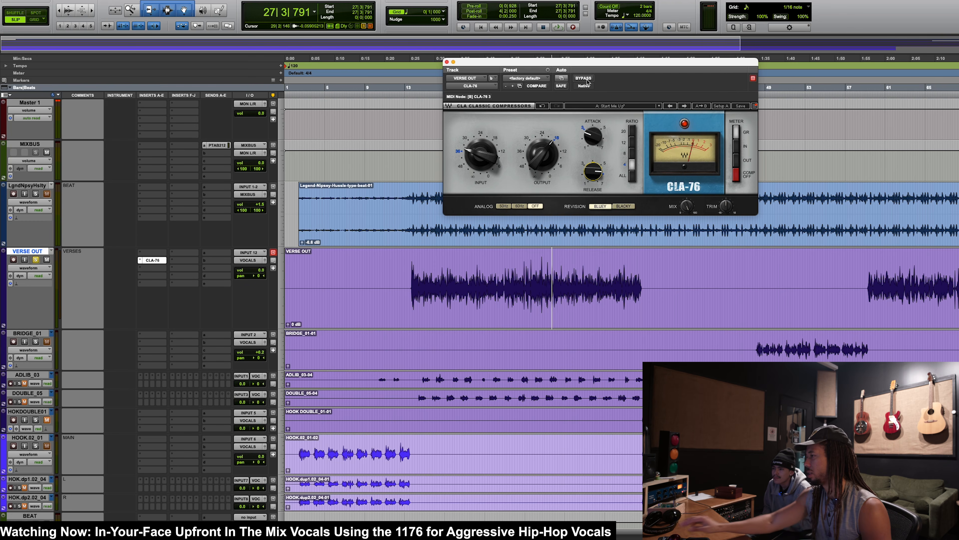
Step: Reselect bars 24 to 31 of VERSE OUT, toggle the CLA-76's bypass, and play the passage with the compressor active
left_click(584, 79)
left_click_drag(516, 288, 587, 287)
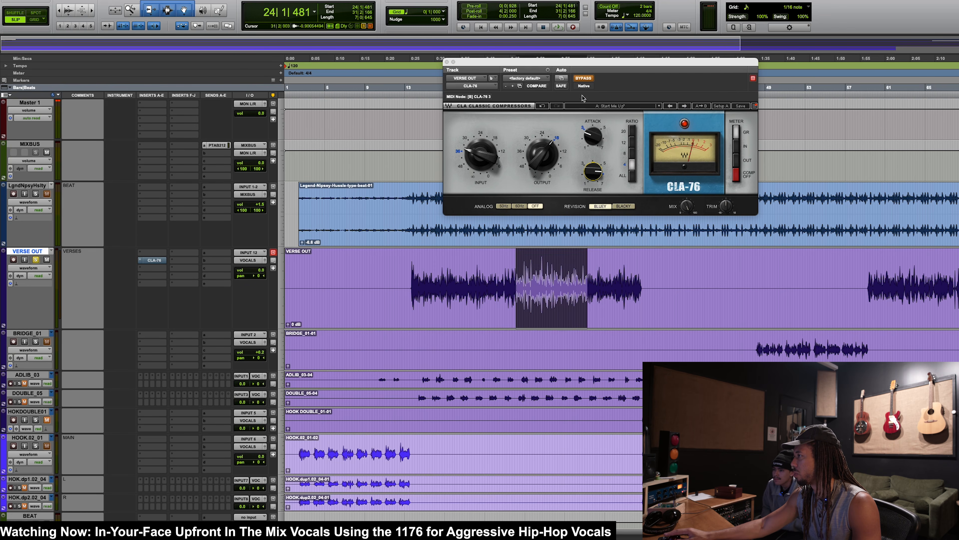
left_click(584, 78)
left_click(583, 78)
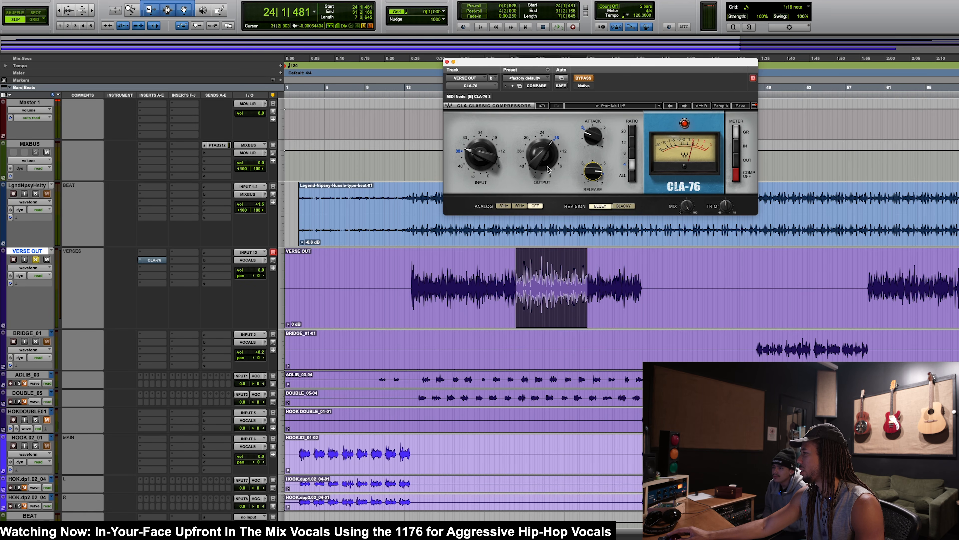
left_click(583, 78)
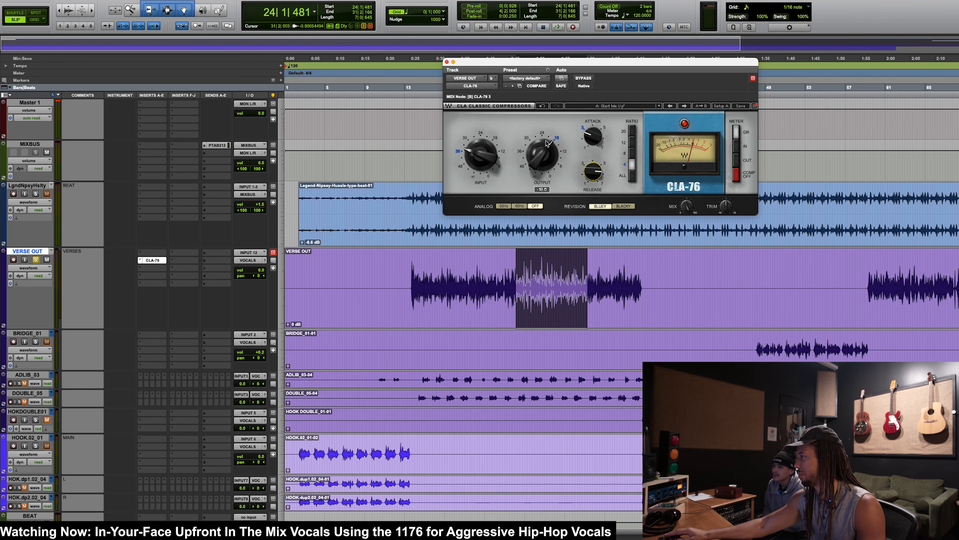
key("space")
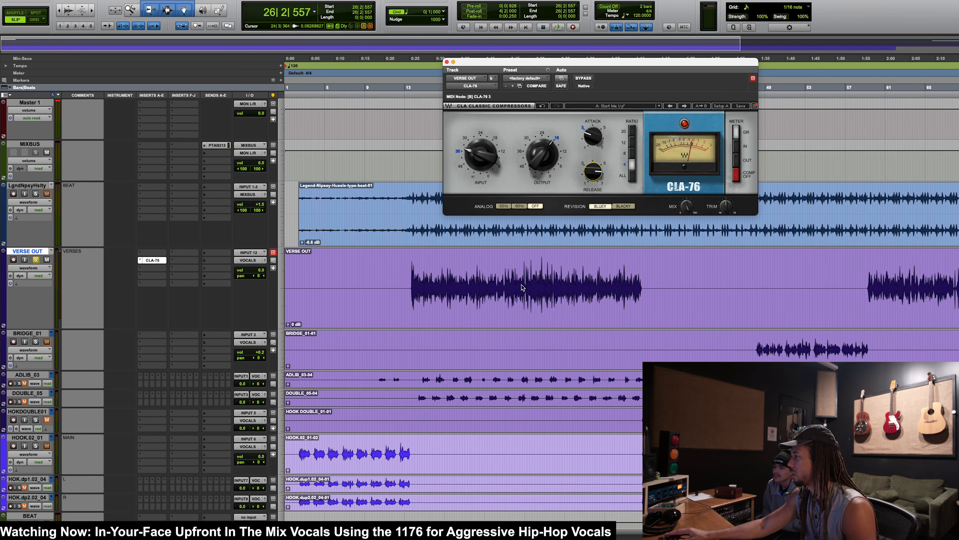
Step: Adjust the CLA-76's Mix, trying 50 and 74, while auditioning VERSE OUT from bar 25 against bypass
left_click_drag(525, 288, 584, 288)
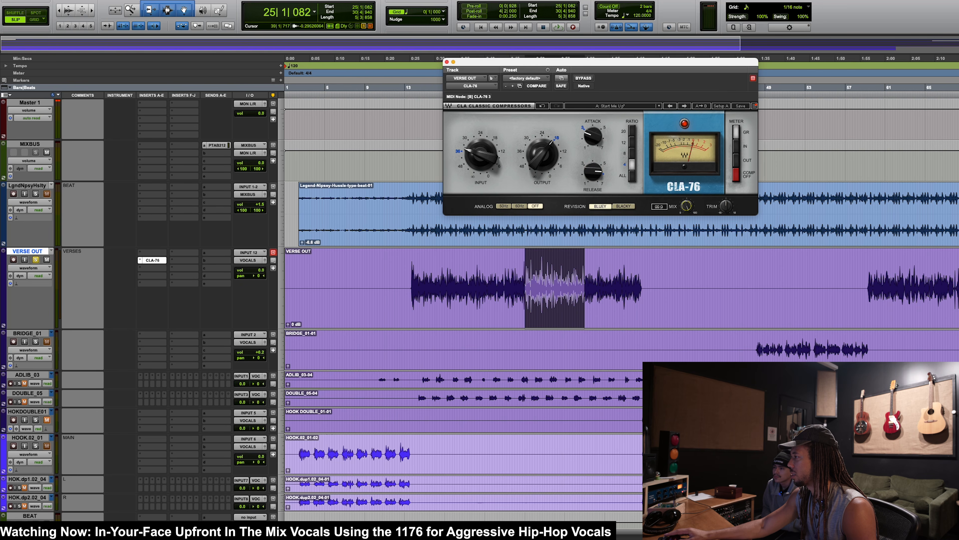
left_click_drag(687, 209, 687, 207)
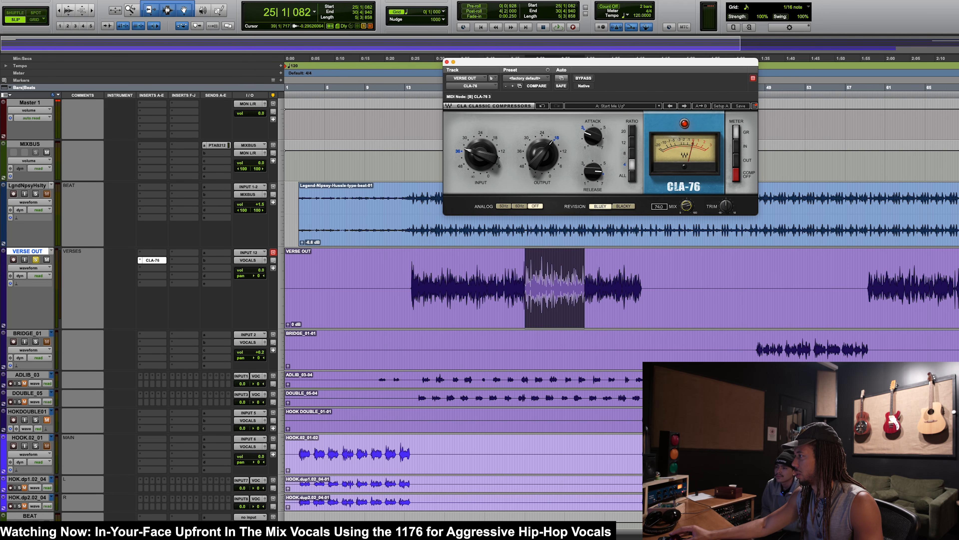
key("space")
scroll(660, 239, "down", 2)
left_click_drag(686, 206, 687, 214)
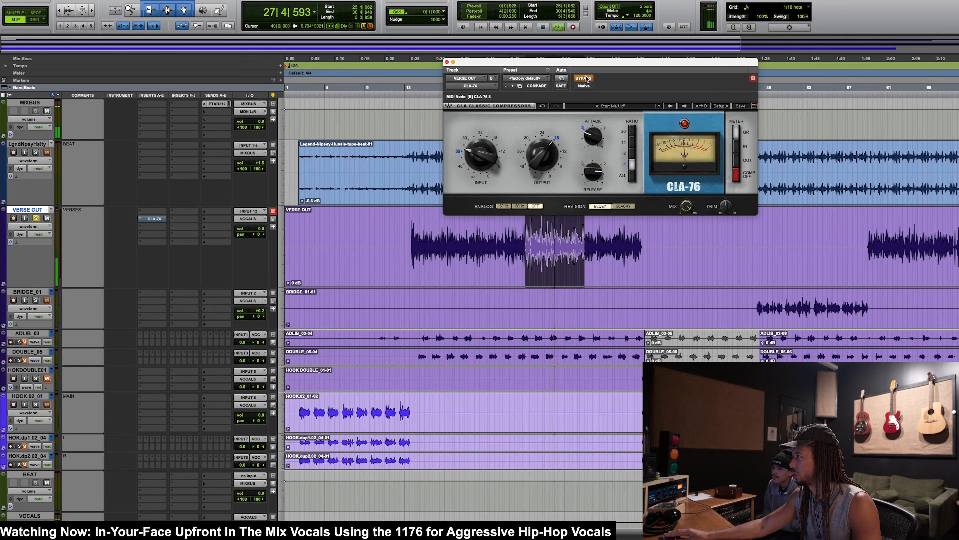
left_click_drag(687, 207, 686, 205)
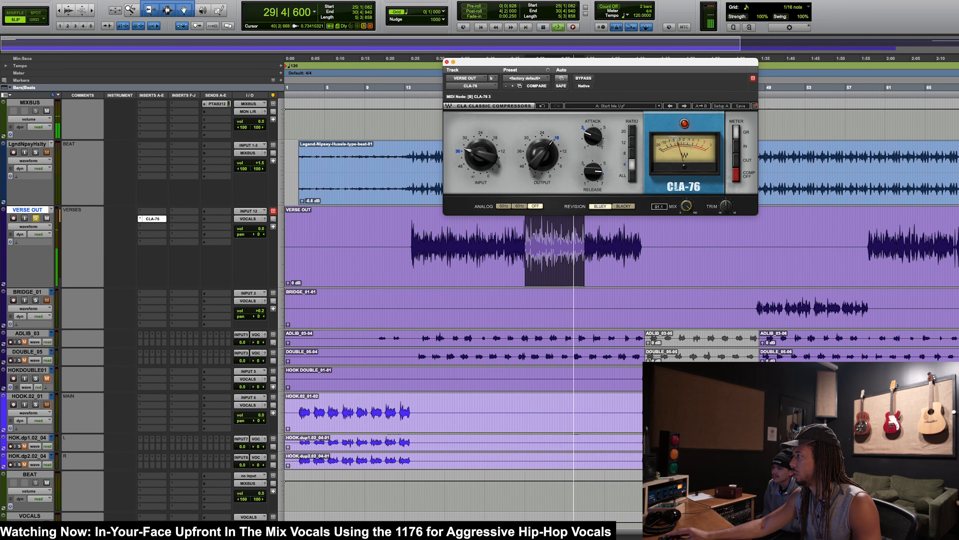
key("space")
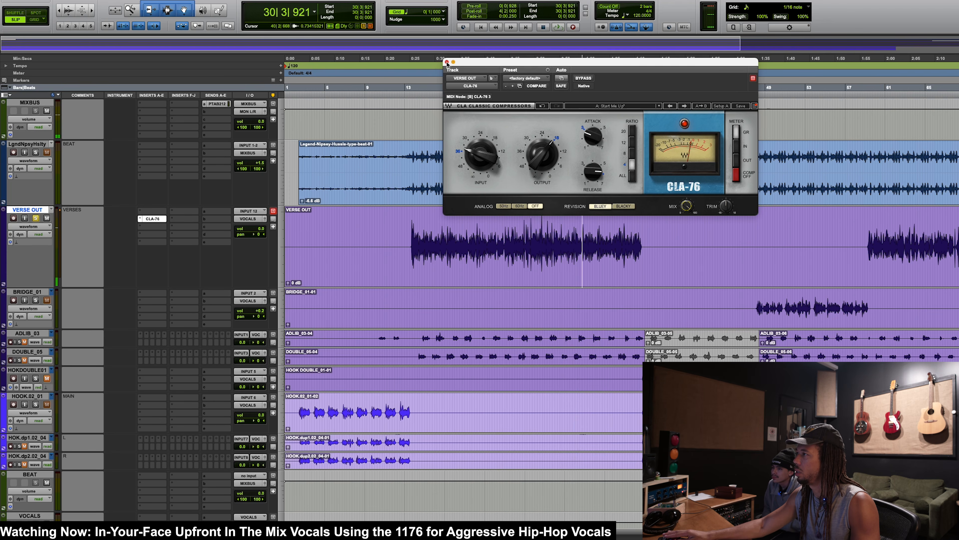
Step: Solo the beat along with VERSE OUT, play both from bar 22, and reopen the verse's CLA-76 window
left_click(447, 62)
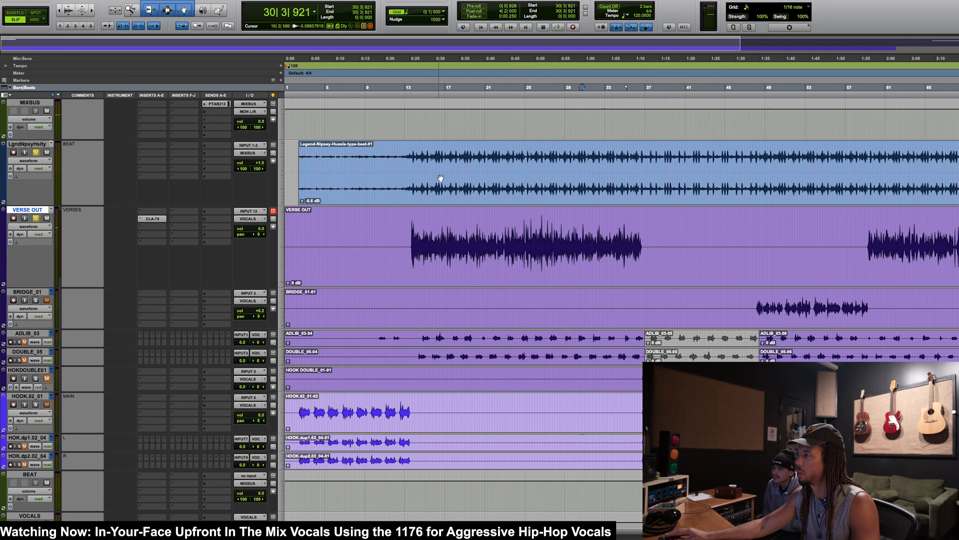
left_click(504, 196)
key("space")
left_click(158, 221, "super")
left_click(157, 222, "super")
left_click(156, 221)
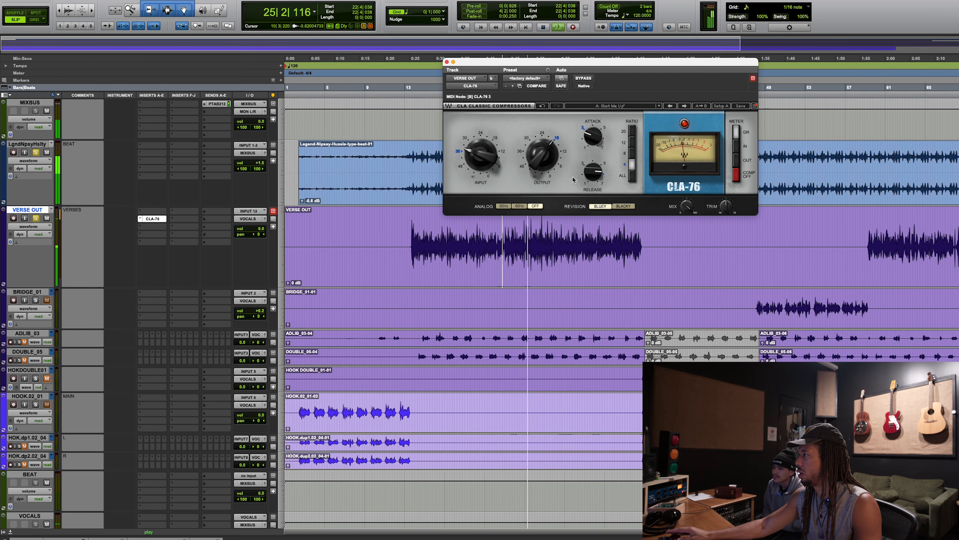
Step: Fine-tune the CLA-76's output and release against the beat, comparing the verse vocal with and without bypass
left_click_drag(547, 163, 546, 162)
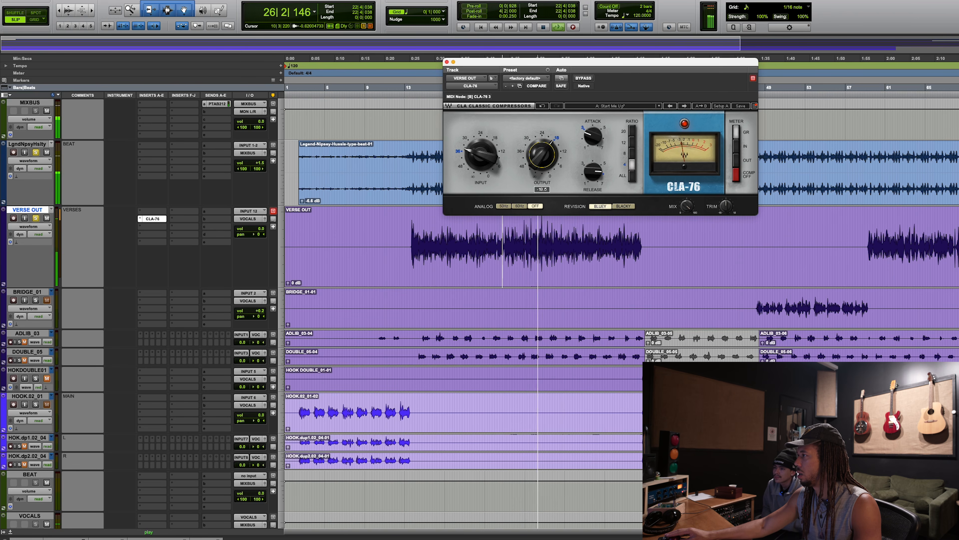
left_click(583, 78)
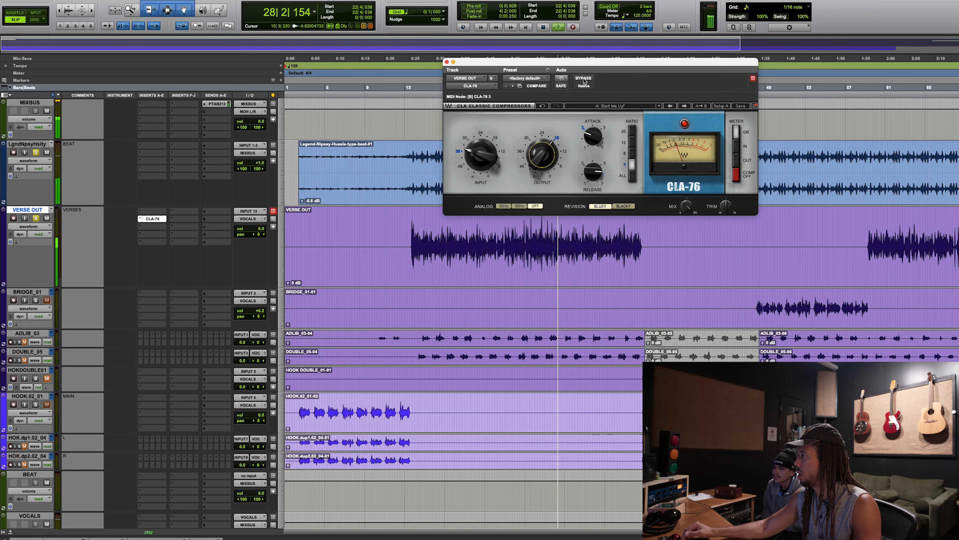
left_click(584, 78)
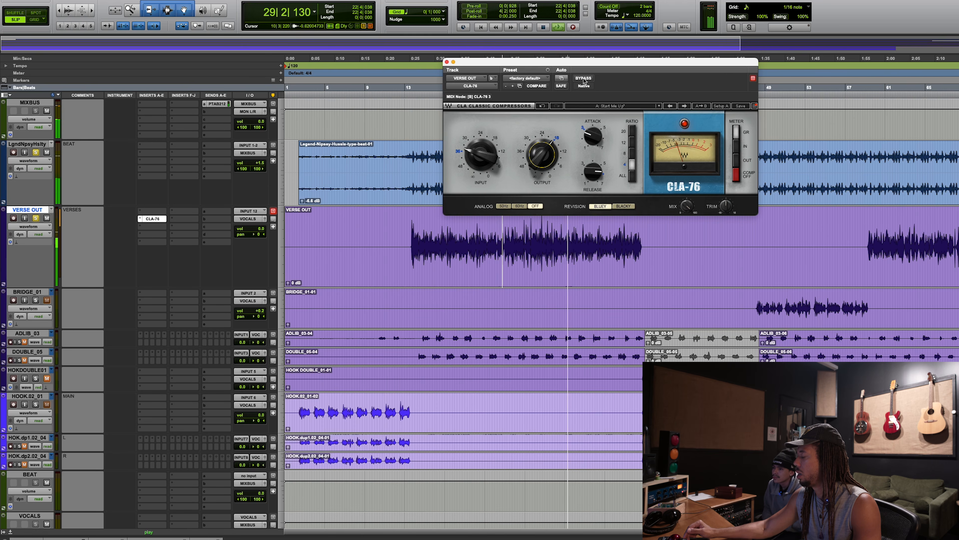
left_click_drag(593, 172, 594, 169)
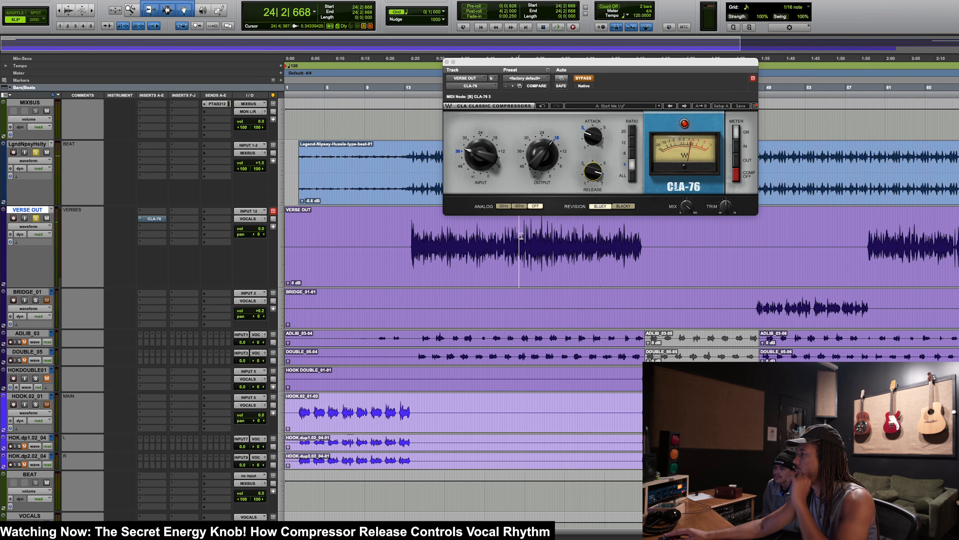
Step: Play bars 24 to 31 of VERSE OUT with the CLA-76 active, try slow and fast releases, and close its window
left_click_drag(522, 236, 592, 212)
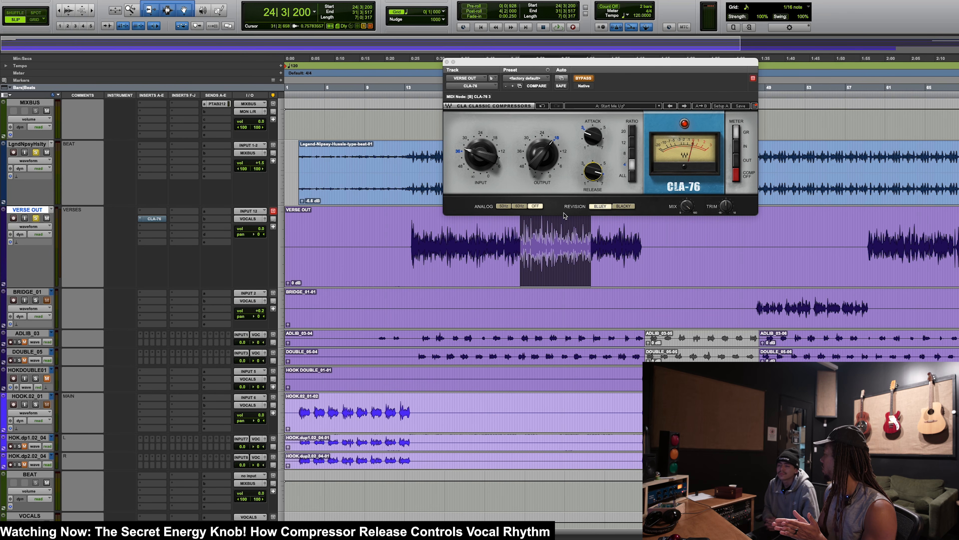
key("space")
left_click(583, 78)
left_click_drag(595, 171, 595, 209)
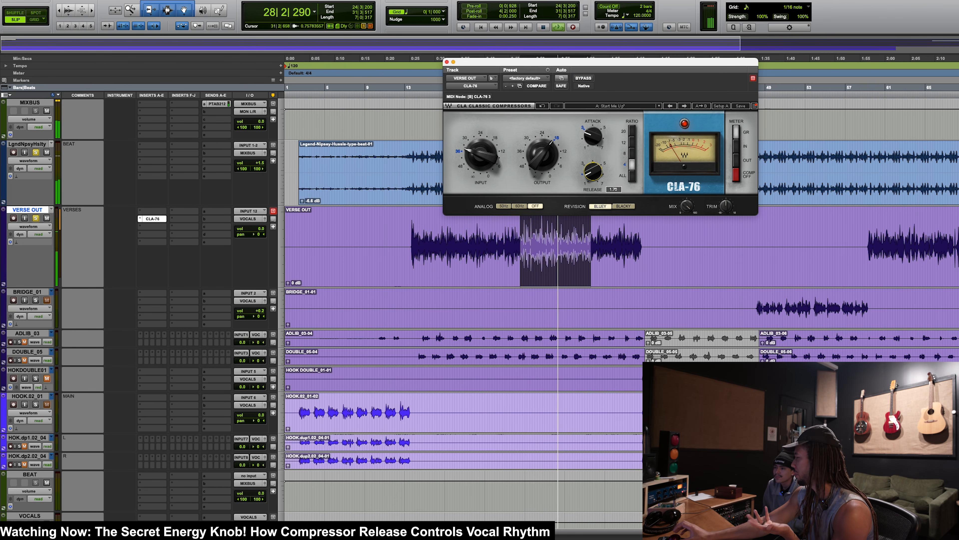
left_click_drag(593, 171, 593, 146)
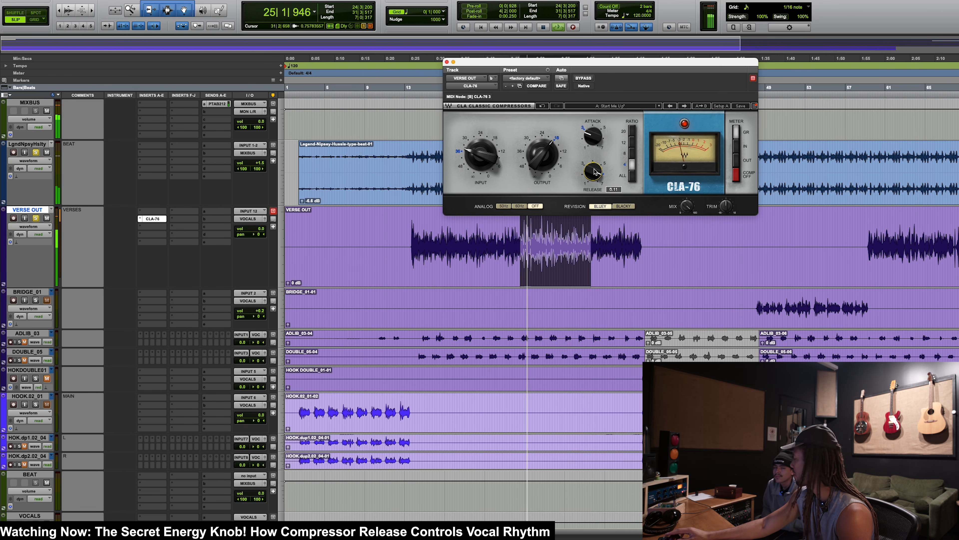
left_click_drag(593, 135, 593, 137)
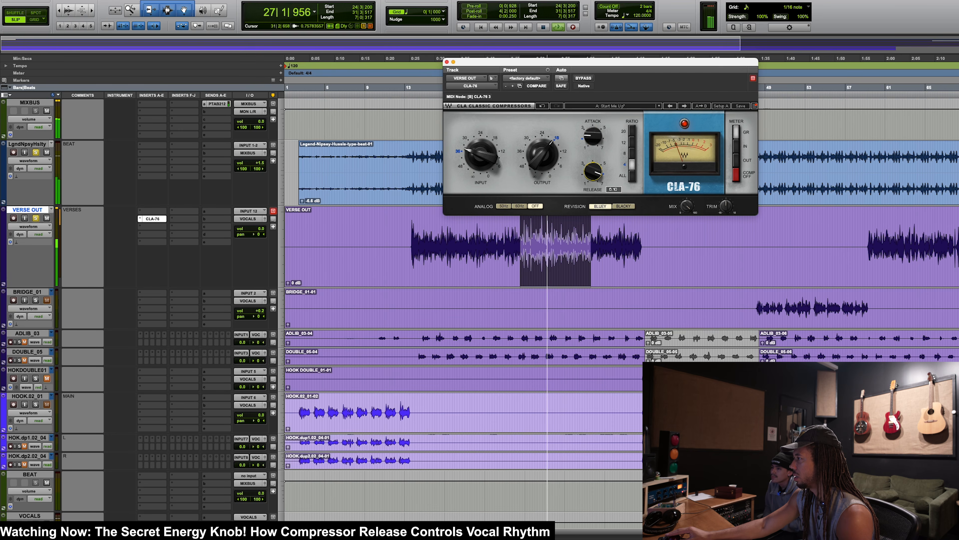
key("space")
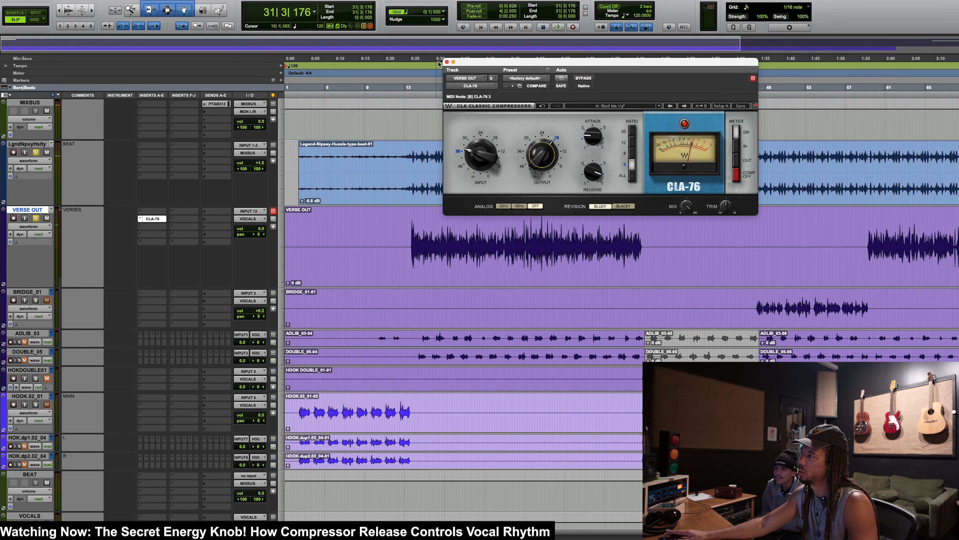
left_click(447, 61)
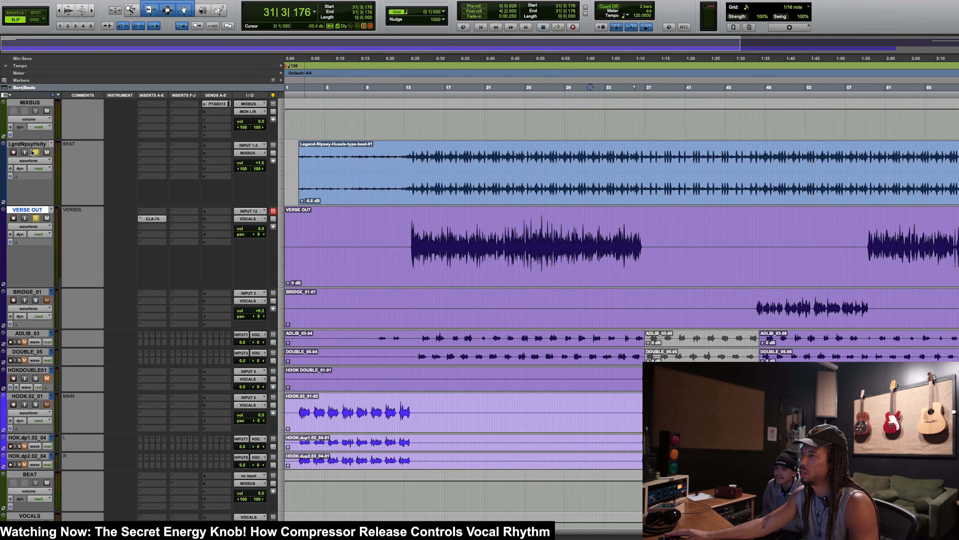
Step: Take the beat out of solo and audition VERSE OUT alone from bar 24, then select bars 22 to 31
left_click_drag(522, 242, 619, 243)
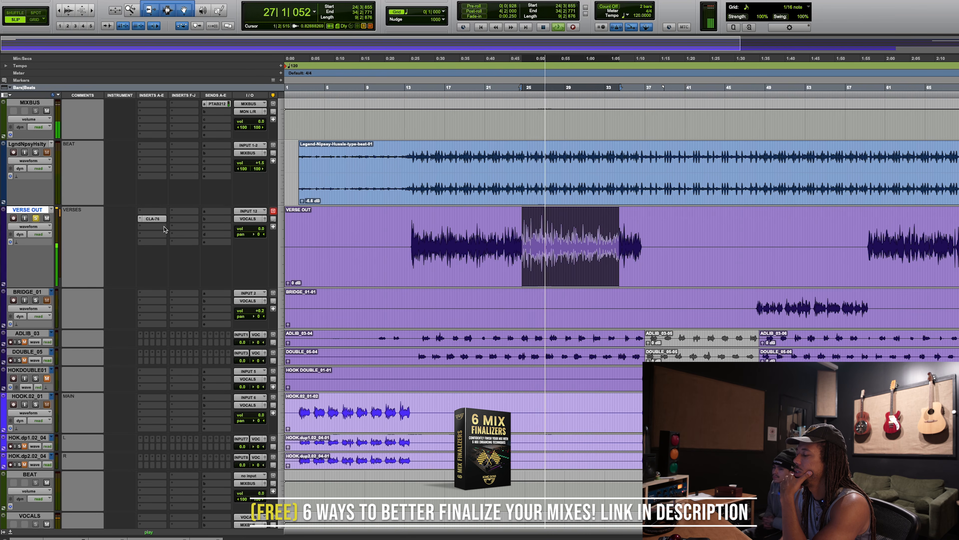
key("space")
left_click_drag(503, 232, 594, 232)
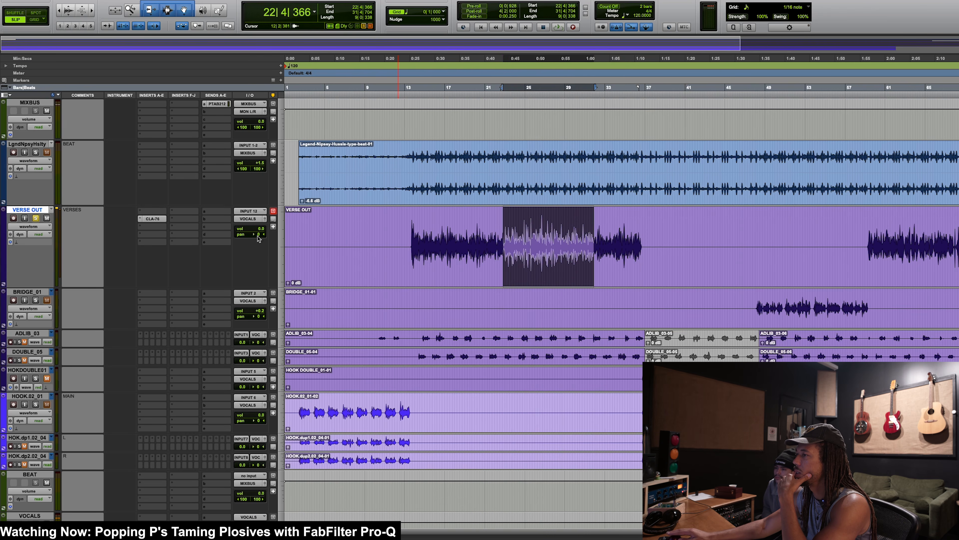
Step: Insert the mono FabFilter Pro-Q 3 after the CLA-76 on VERSE OUT and move its window clear of the waveform
left_click(151, 227)
mouse_move(187, 228)
mouse_move(235, 230)
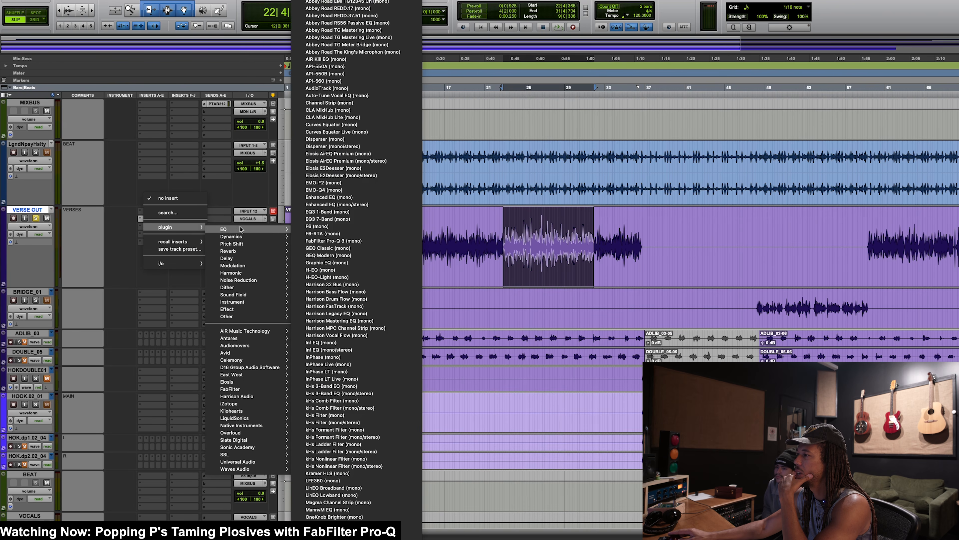
key("Down")
key("Down")
key("Down")
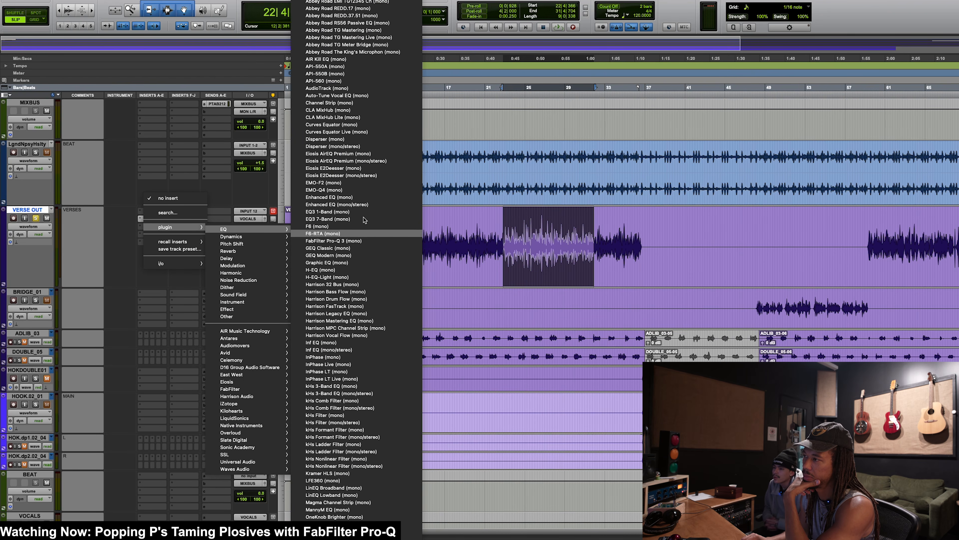
key("Return")
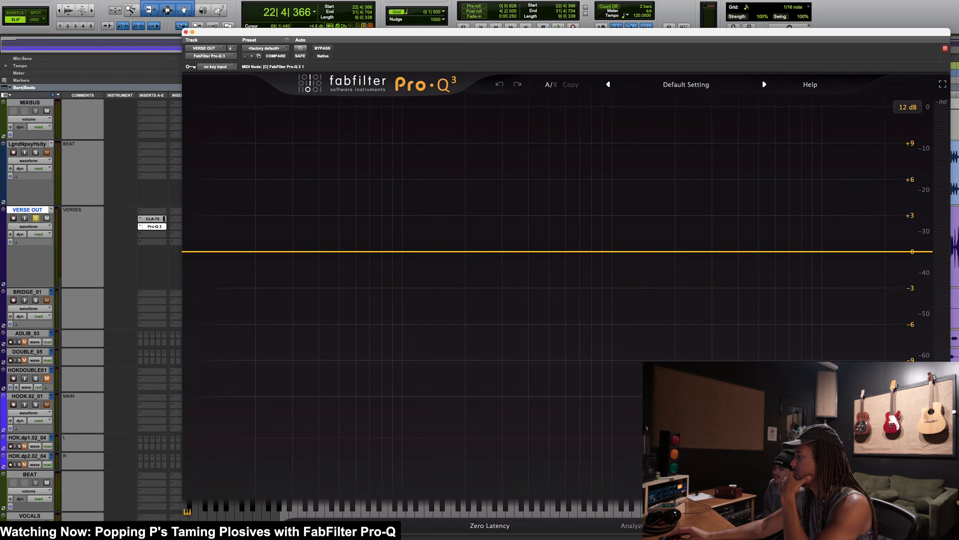
left_click_drag(592, 42, 737, 74)
left_click_drag(630, 78, 872, 123)
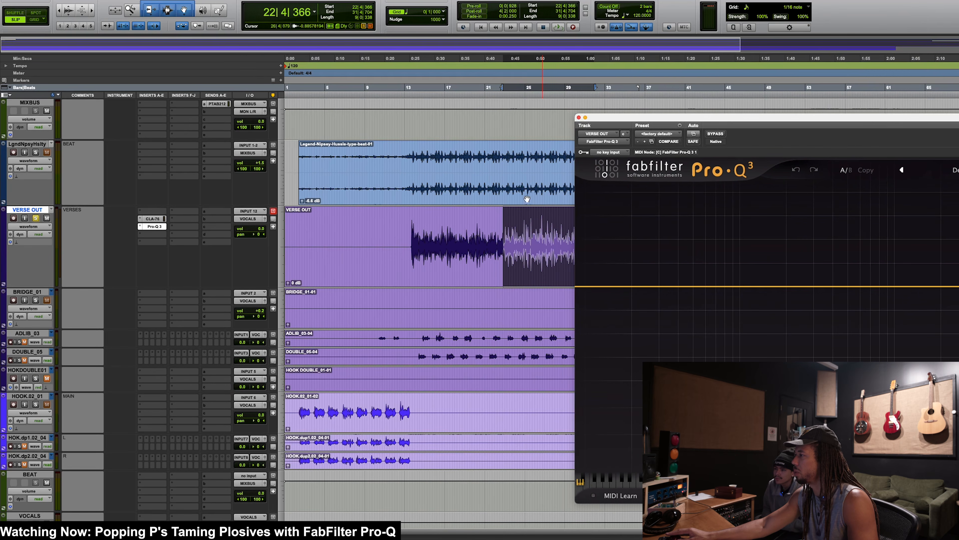
Step: Play VERSE OUT from bars 24 and 26 while examining the vocal's low end in the Pro-Q 3 analyzer
left_click_drag(521, 227, 554, 232)
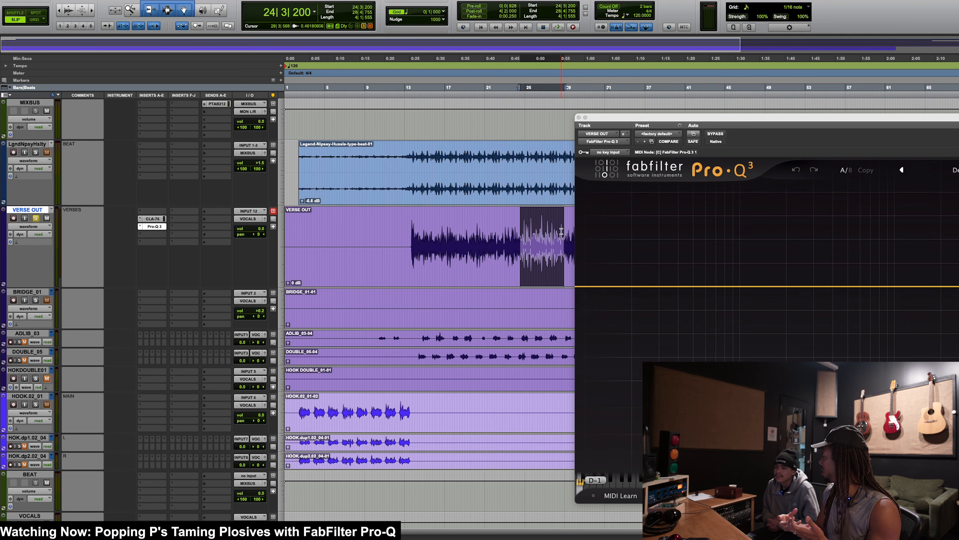
key("space")
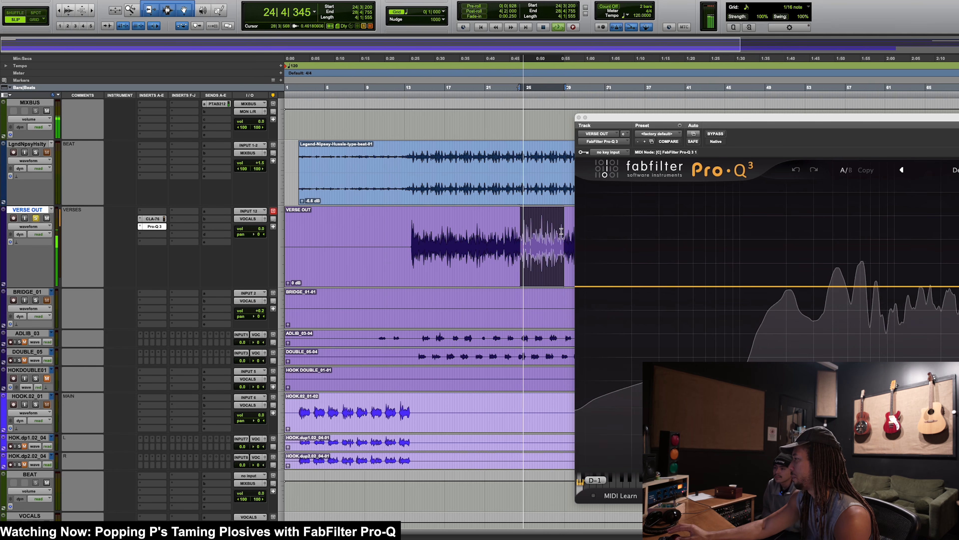
key("space")
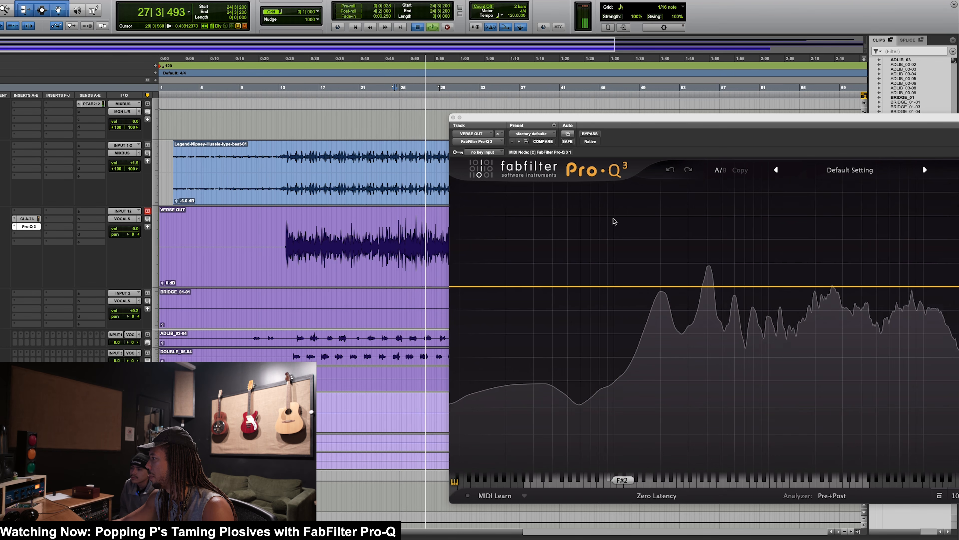
key("space")
left_click(418, 226)
key("space")
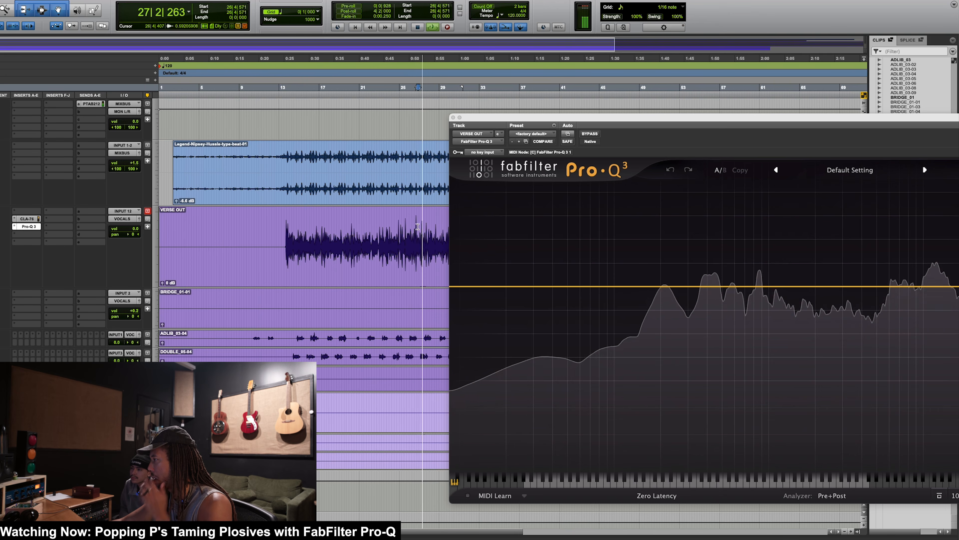
key("space")
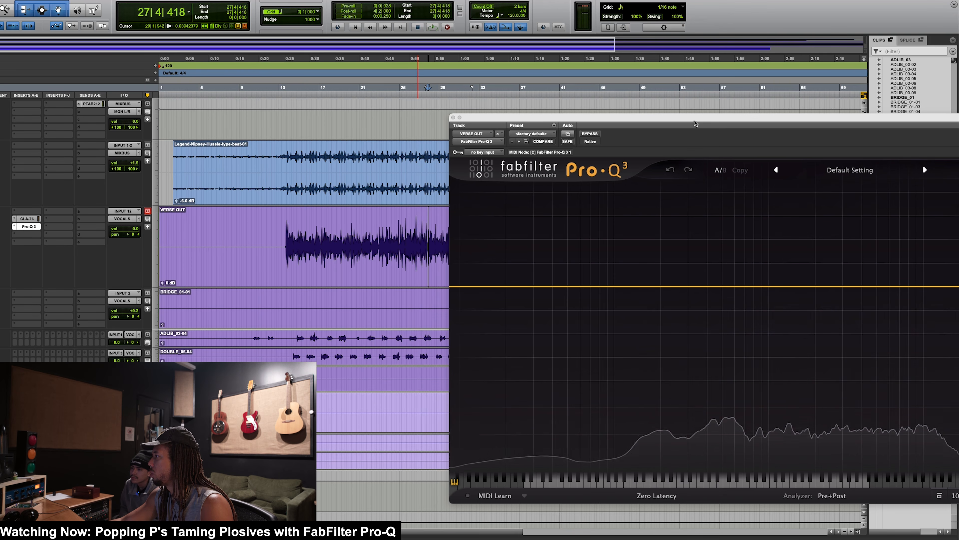
Step: Add a Low Shelf band in Pro-Q 3 and sweep it during playback to about 271 Hz at -3.42 dB
left_click_drag(695, 118, 607, 97)
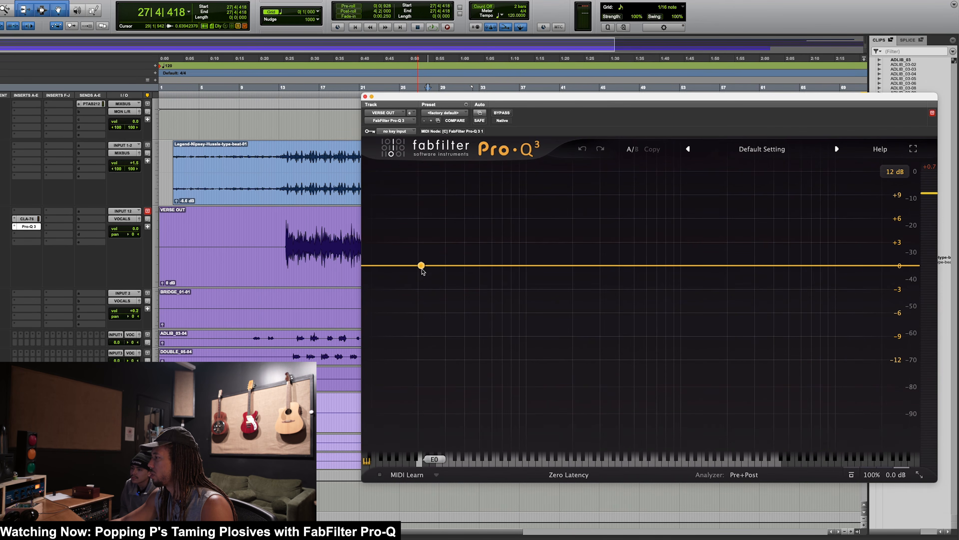
left_click_drag(422, 266, 439, 278)
double_click(580, 415)
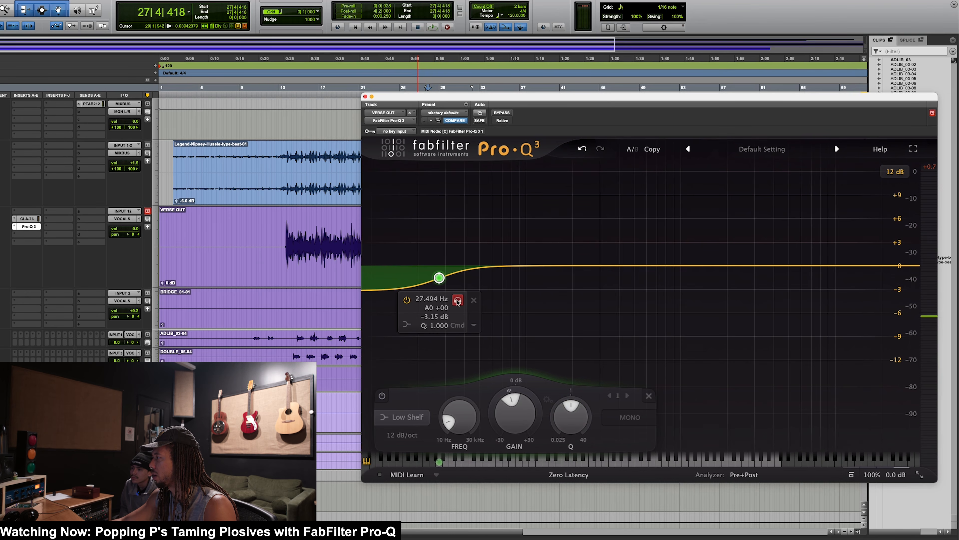
left_click_drag(457, 301, 591, 288)
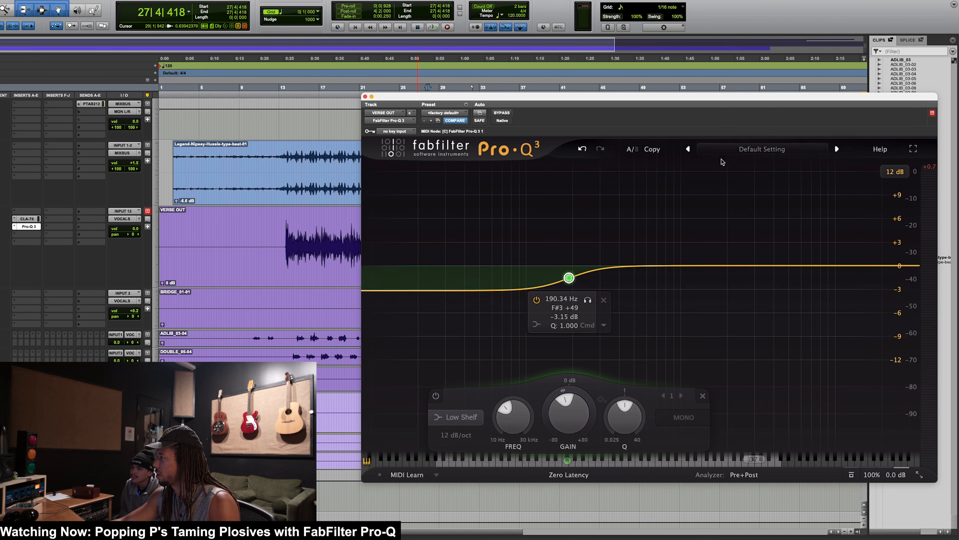
left_click_drag(589, 302, 508, 310)
key("space")
left_click_drag(491, 278, 593, 279)
key("space")
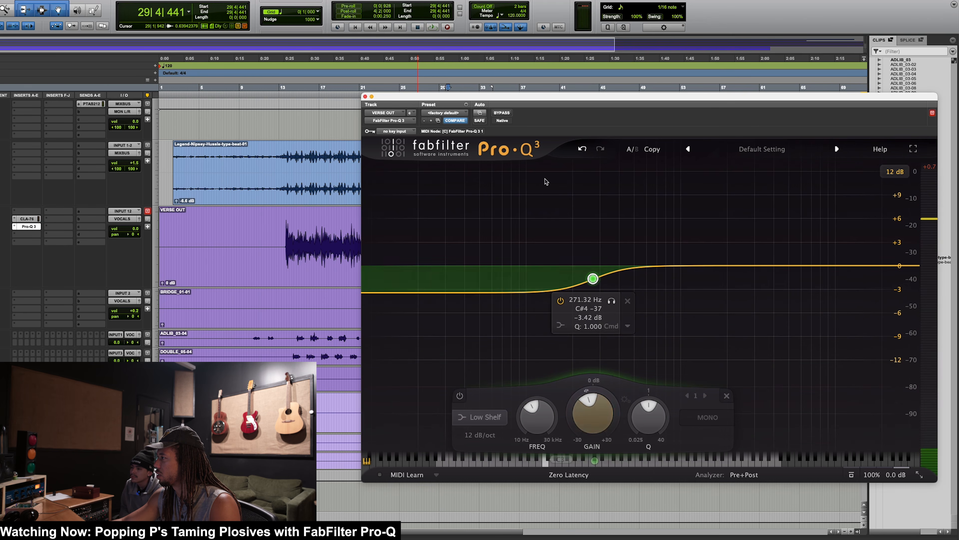
Step: Move the Pro-Q 3 window aside and compare VERSE OUT with and without the EQ from bar 29
left_click_drag(539, 99, 714, 91)
mouse_move(768, 270)
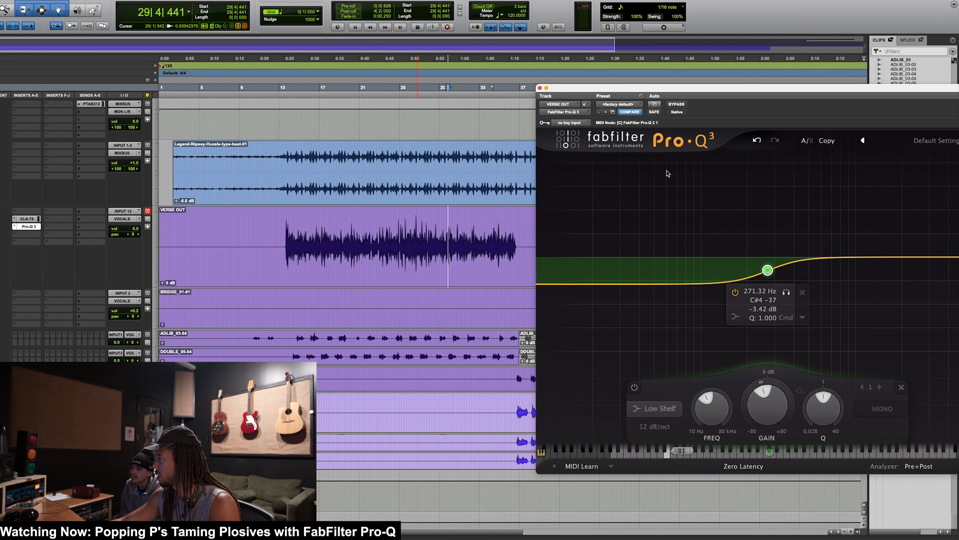
key("space")
left_click(676, 104)
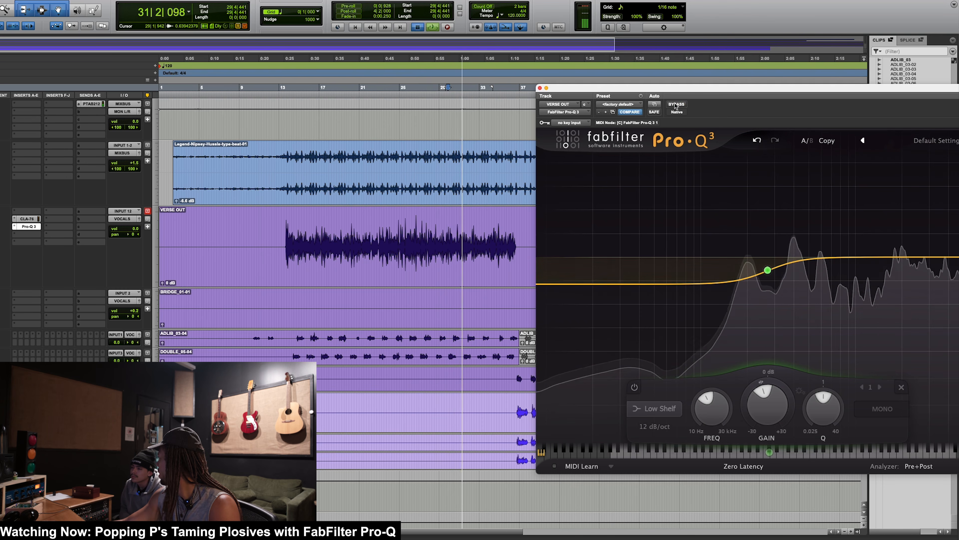
key("space")
Step: Set the low shelf's gain to -2.24 dB while playing bars 26 to 31, checking it against bypass
left_click(409, 236, "shift")
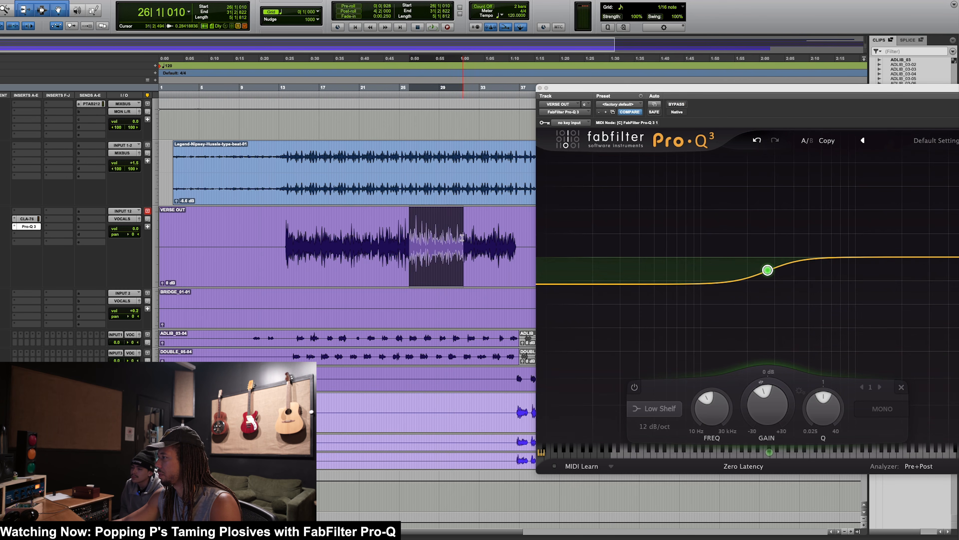
key("space")
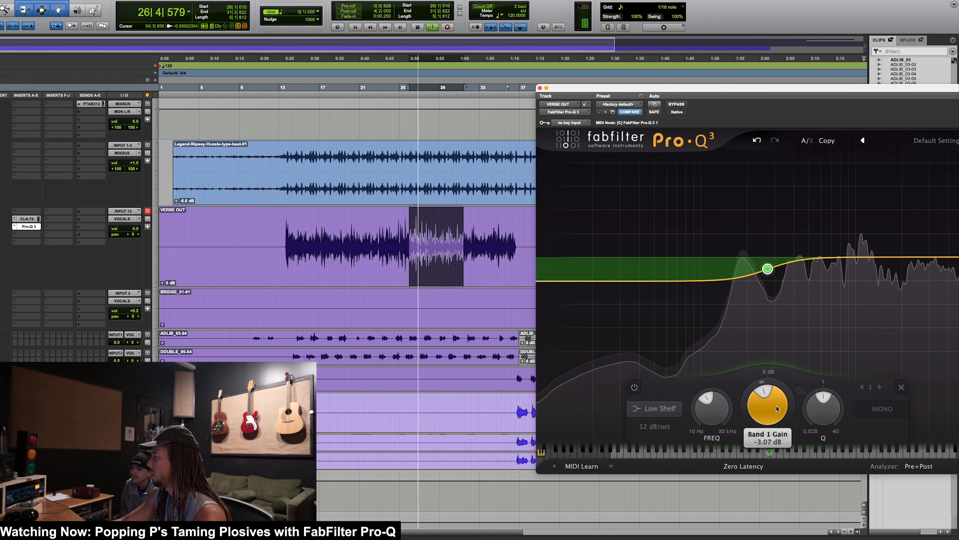
left_click_drag(775, 415, 779, 393)
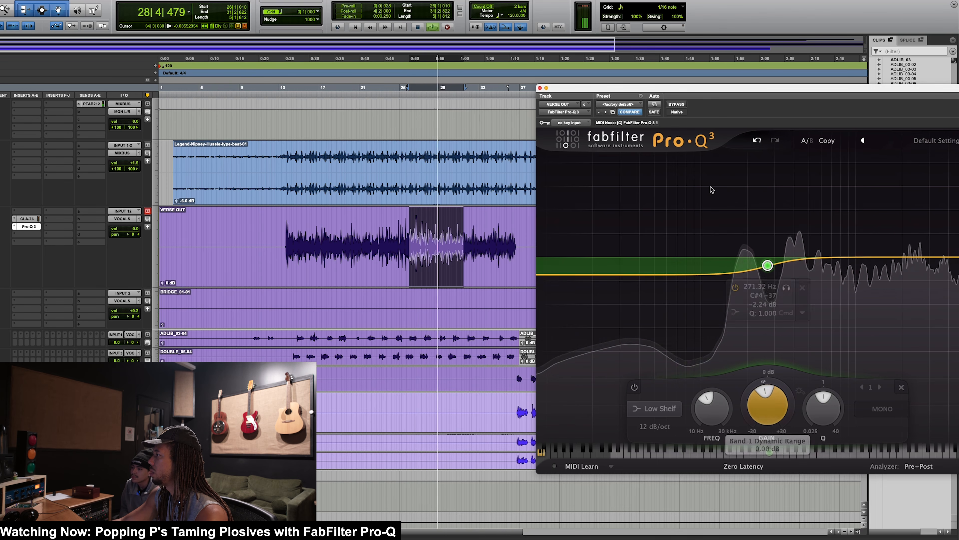
left_click(678, 106)
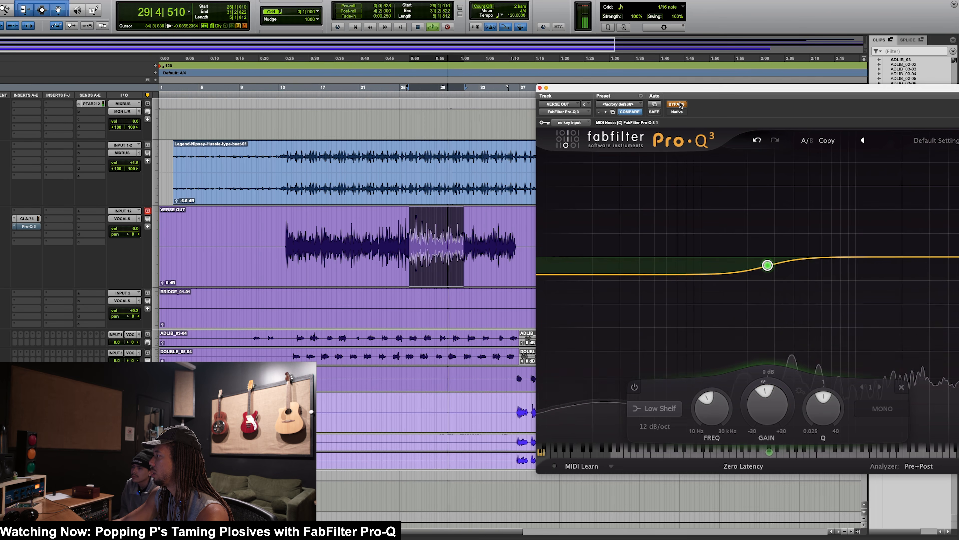
left_click(678, 105)
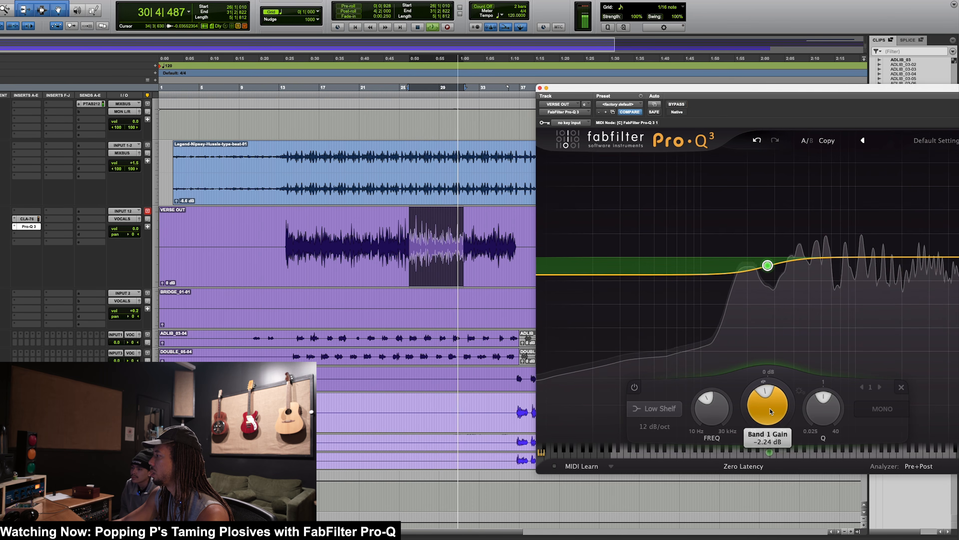
mouse_move(771, 409)
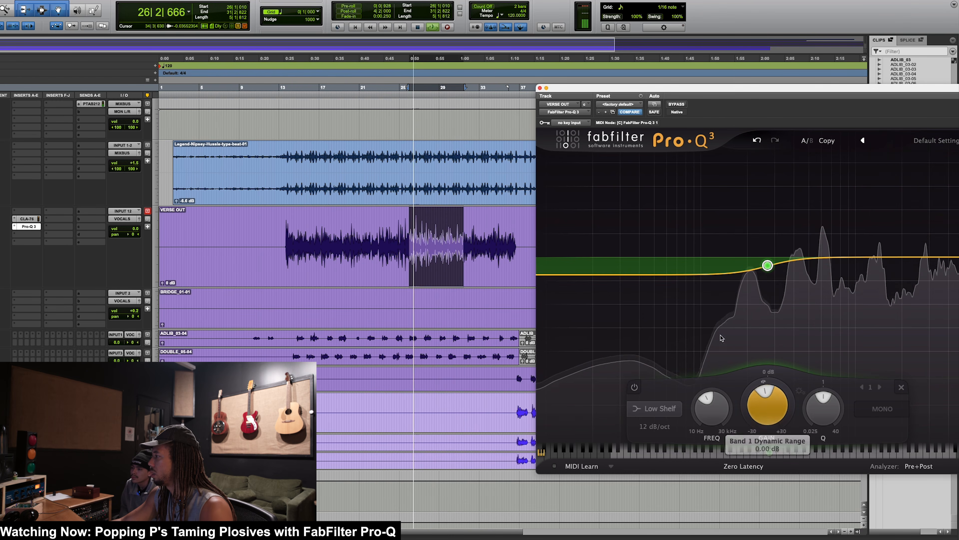
key("space")
Step: Add a second Pro-Q 3 band near 43 Hz as a 24 dB/oct Low Cut and shift it slightly higher
double_click(644, 265)
left_click(576, 409)
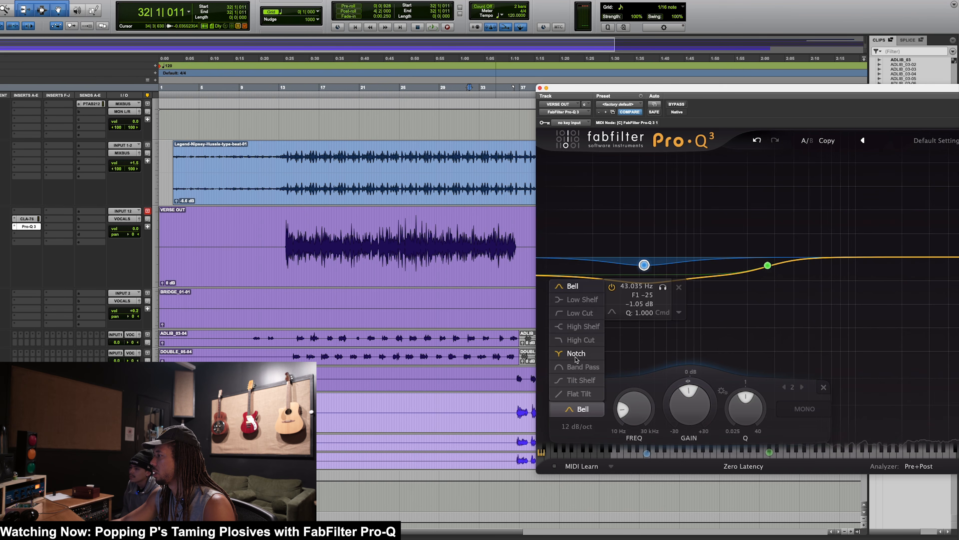
left_click(572, 311)
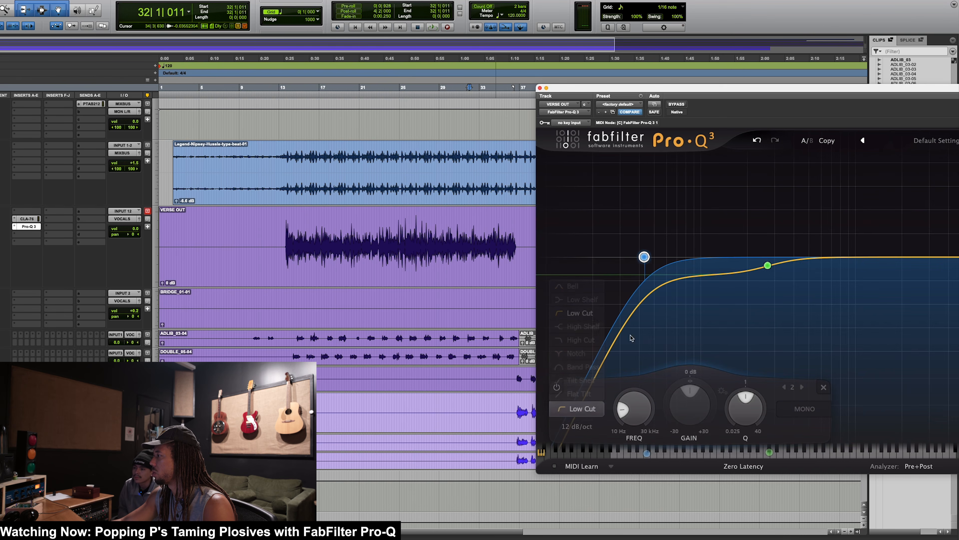
left_click(588, 428)
left_click(588, 468)
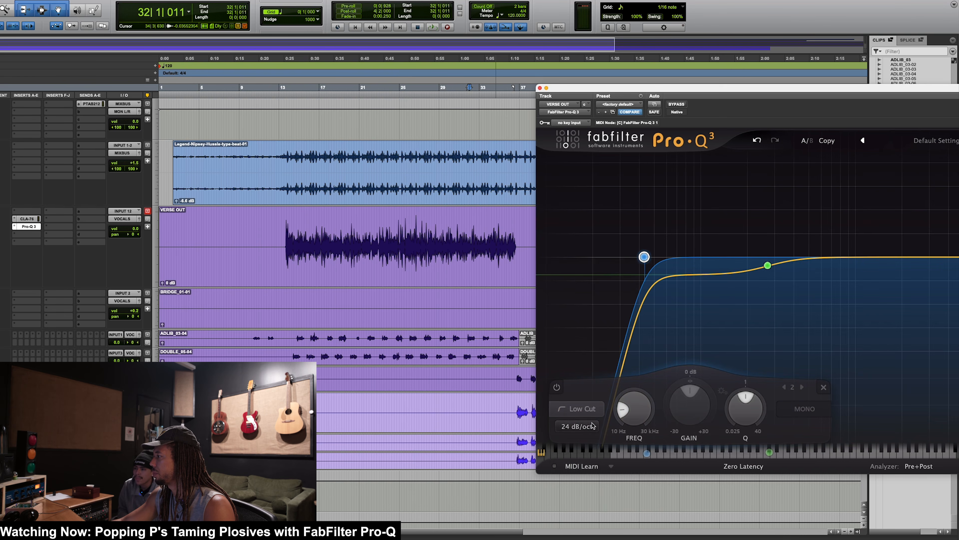
left_click_drag(644, 257, 669, 258)
Step: Set the low cut to about 58 Hz, audition VERSE OUT from bar 25, and close the Pro-Q 3 window
left_click_drag(405, 241, 480, 242)
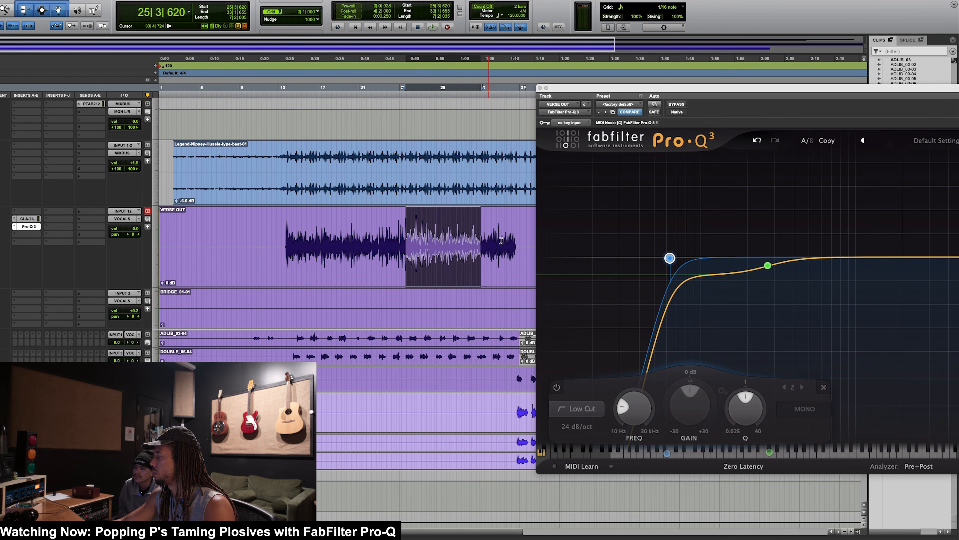
mouse_move(669, 258)
left_mouse_down()
mouse_move(587, 263)
mouse_move(801, 263)
mouse_move(664, 256)
left_mouse_up()
key("space")
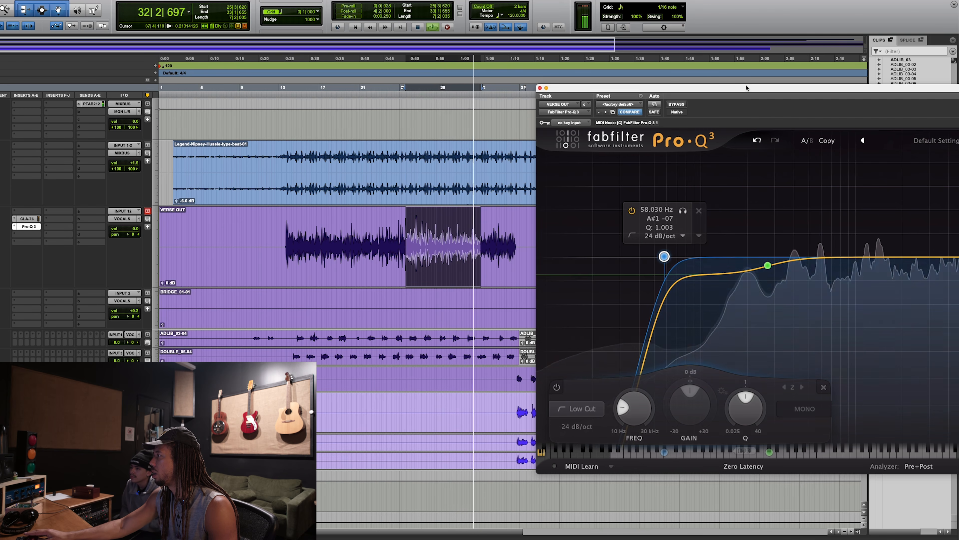
left_click_drag(547, 99, 454, 121)
key("space")
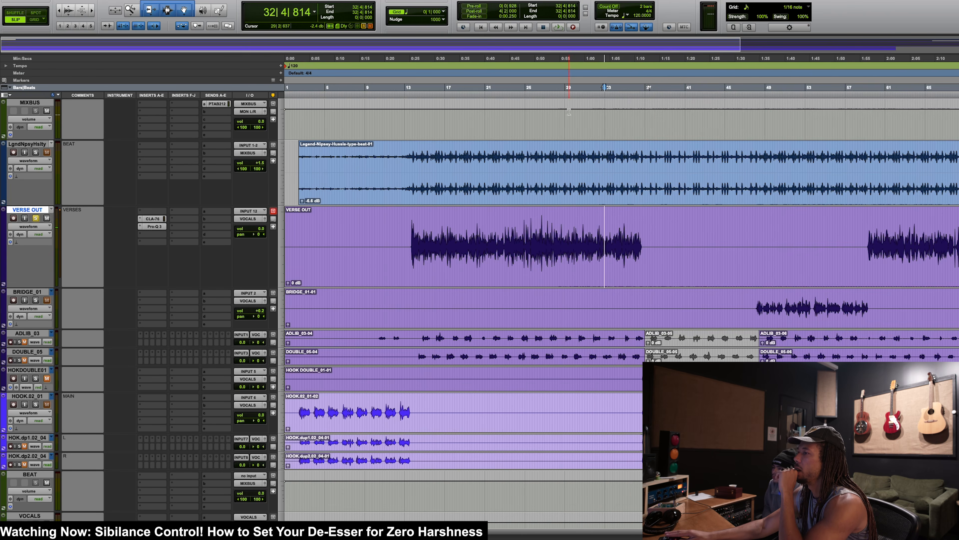
Step: Insert a mono DeEsser above the CLA-76 on VERSE OUT and move its window clear of the verse waveform
left_click(145, 212)
mouse_move(170, 212)
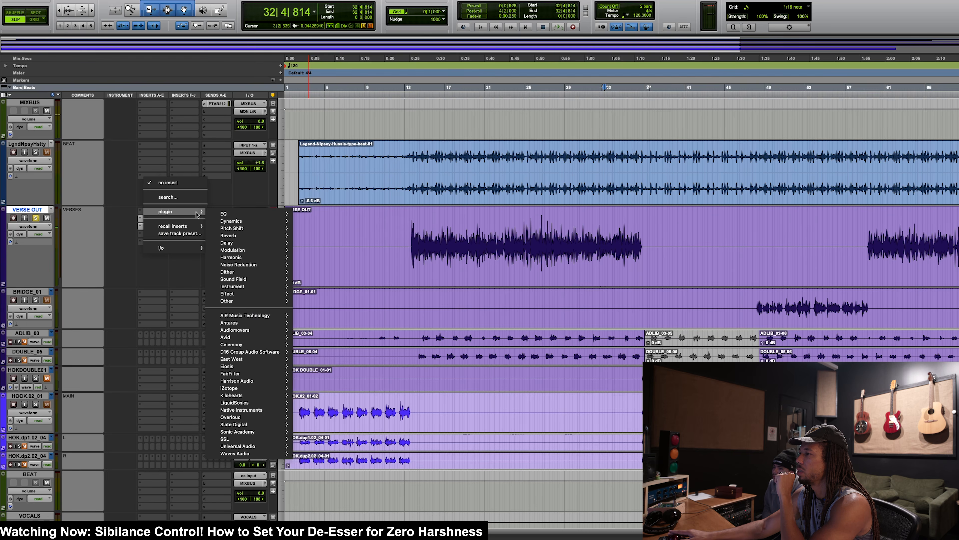
mouse_move(231, 221)
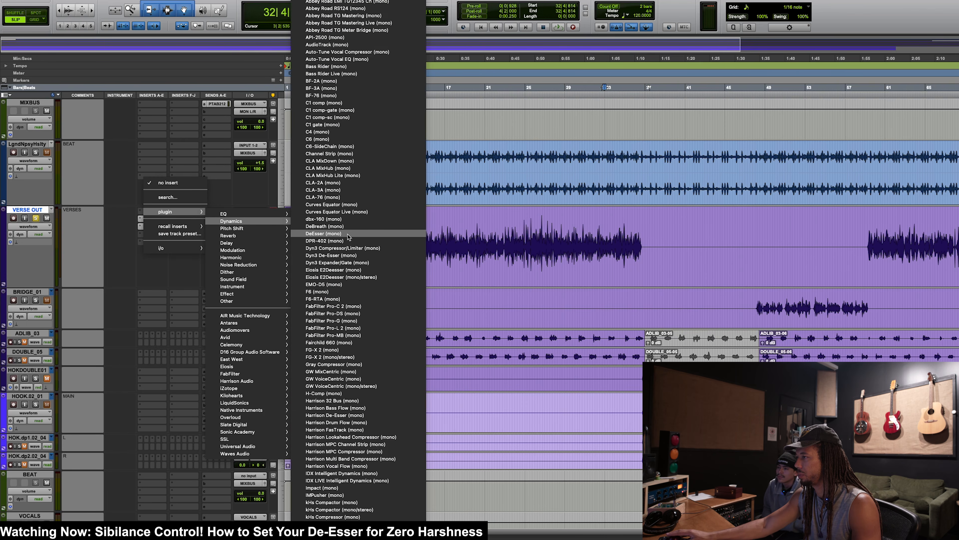
left_click(324, 233)
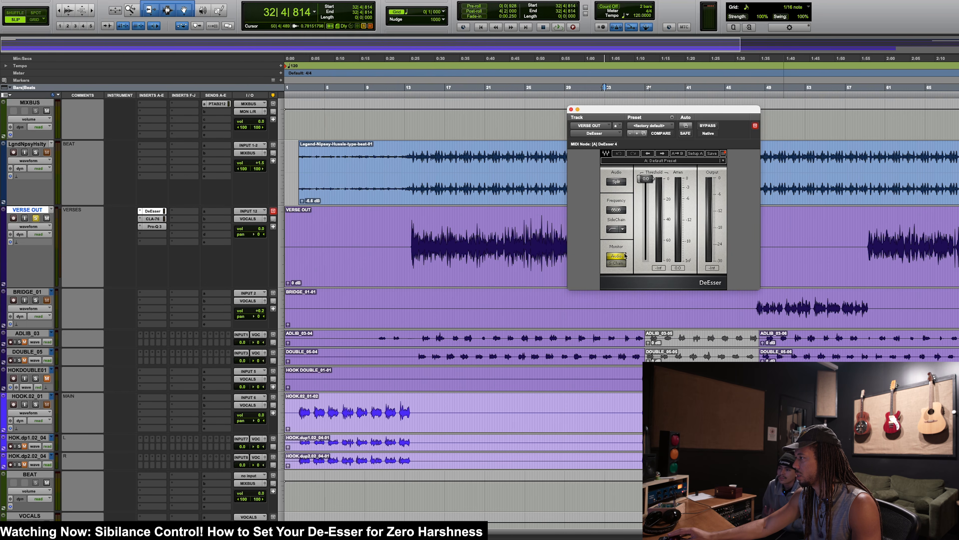
left_click_drag(631, 119, 732, 126)
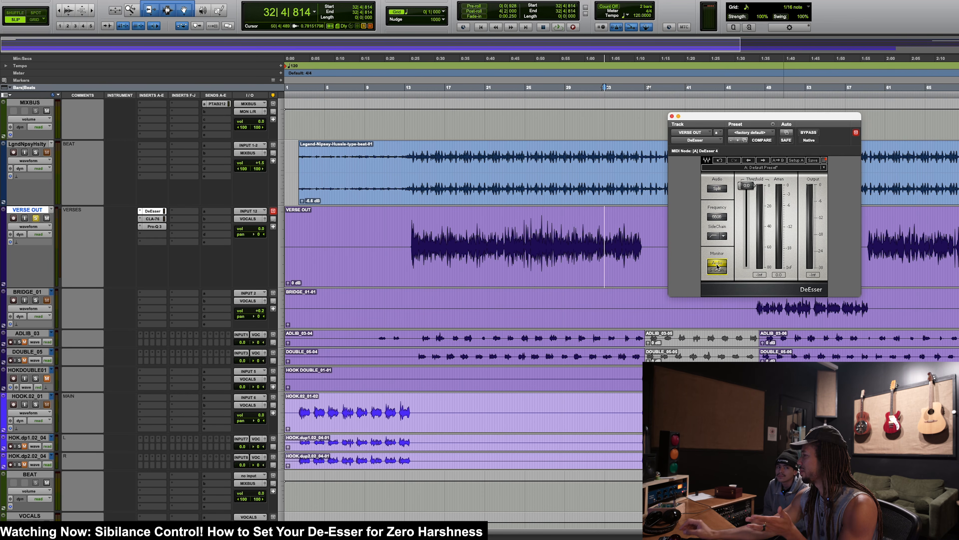
Step: Select VERSE OUT from about bar 25 to bar 33 and play it to listen for harsh sibilance
left_click_drag(530, 231, 606, 228)
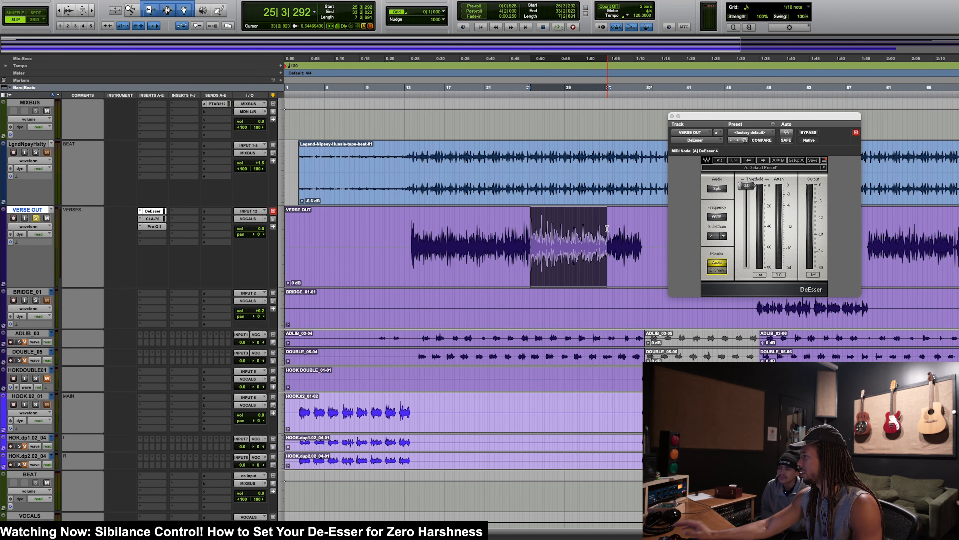
key("space")
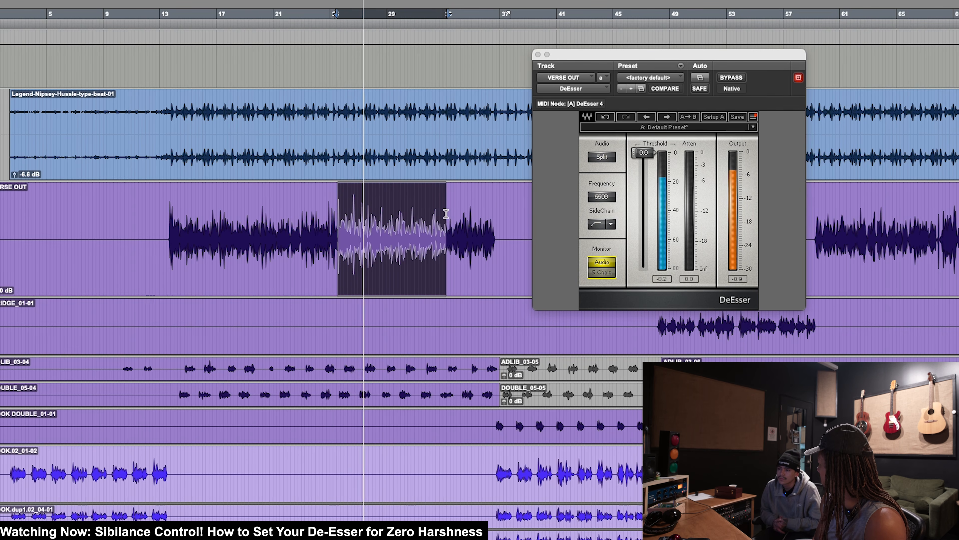
left_click(411, 219)
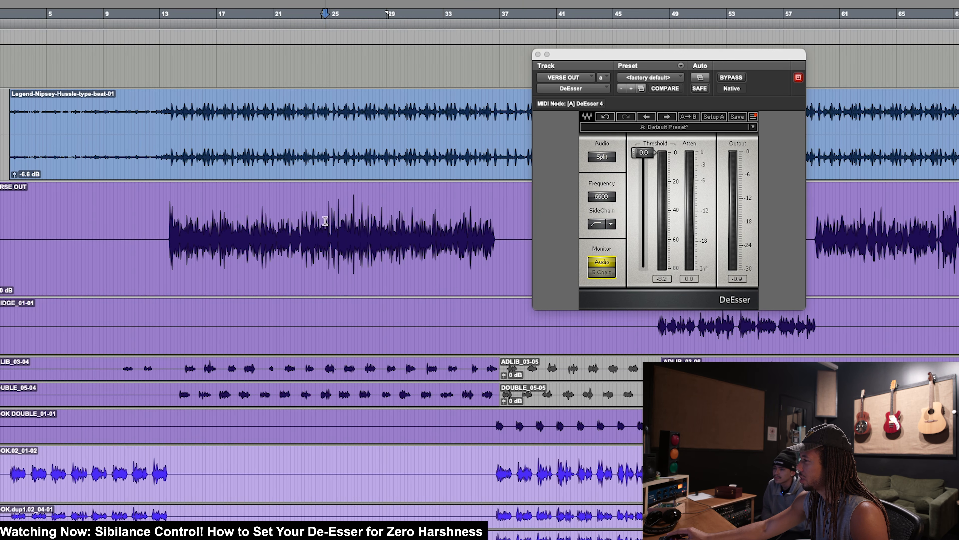
Step: Play VERSE OUT over bars 24 to 29 and switch the DeEsser's monitoring to the sidechain
left_click_drag(325, 220, 388, 220)
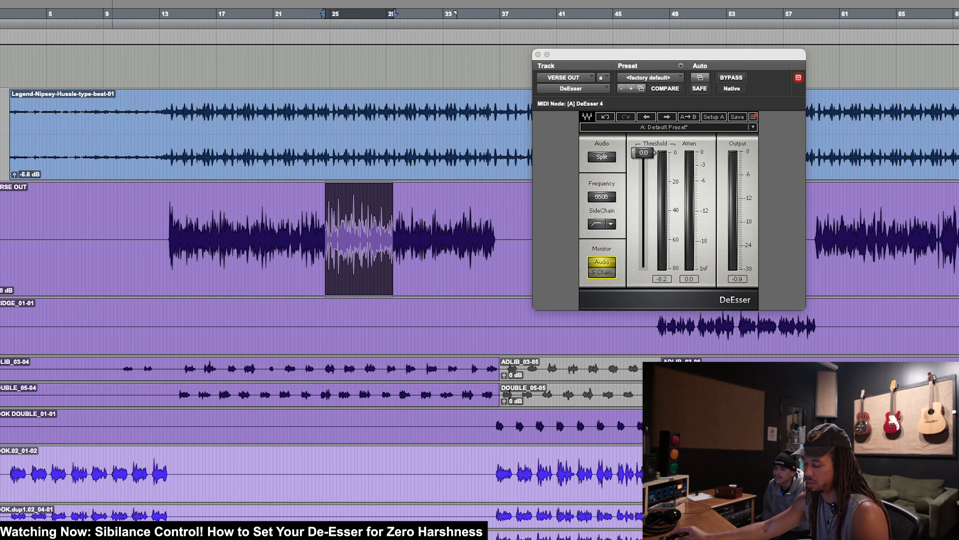
key("t")
key("t")
scroll(79, 292, "right", 8)
key("r")
scroll(79, 292, "right", 1)
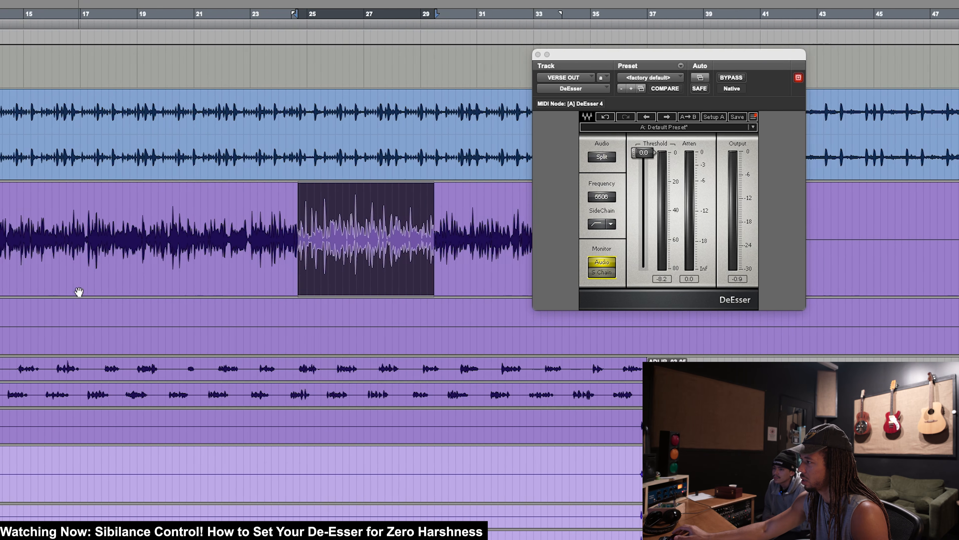
scroll(91, 286, "right", 2)
scroll(166, 276, "down", 3)
key("space")
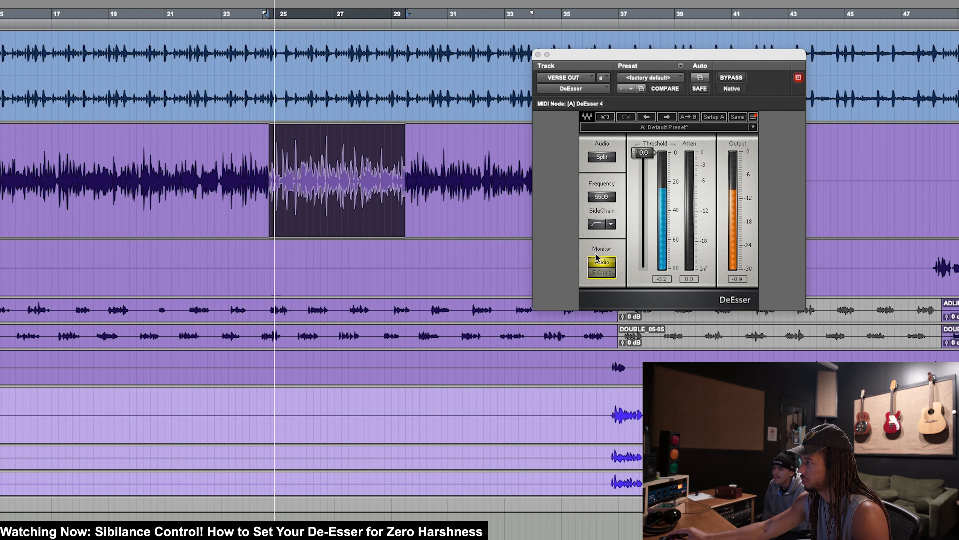
left_click(602, 272)
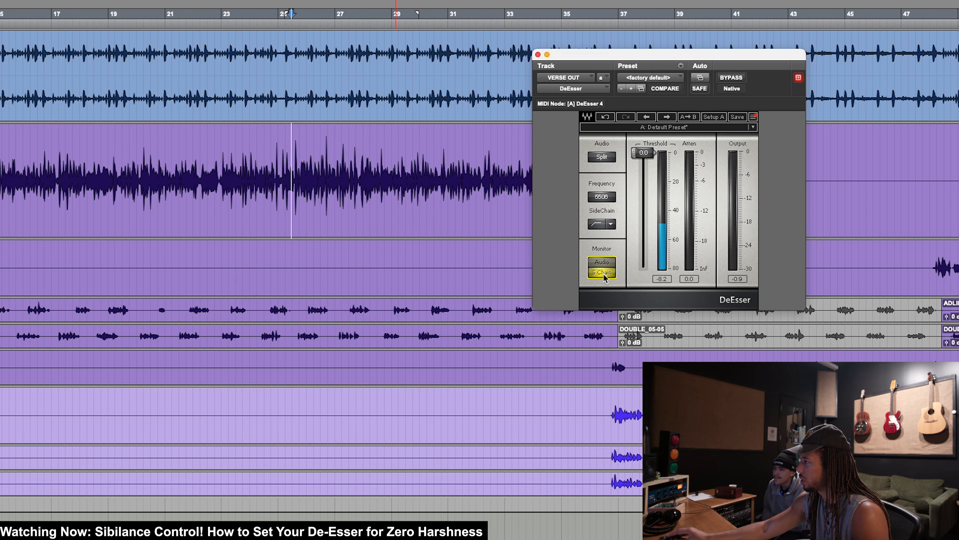
Step: Set the DeEsser's frequency to 5173 Hz while playing from about bar 25, and return its monitoring to Audio
left_click_drag(295, 167, 480, 166)
key("space")
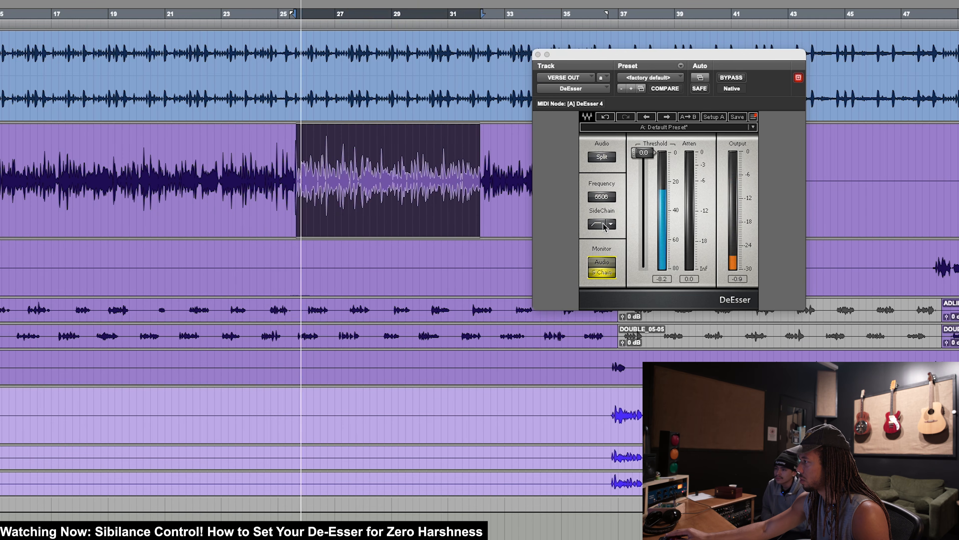
mouse_move(602, 197)
left_mouse_down()
mouse_move(602, 206)
mouse_move(602, 196)
left_mouse_up()
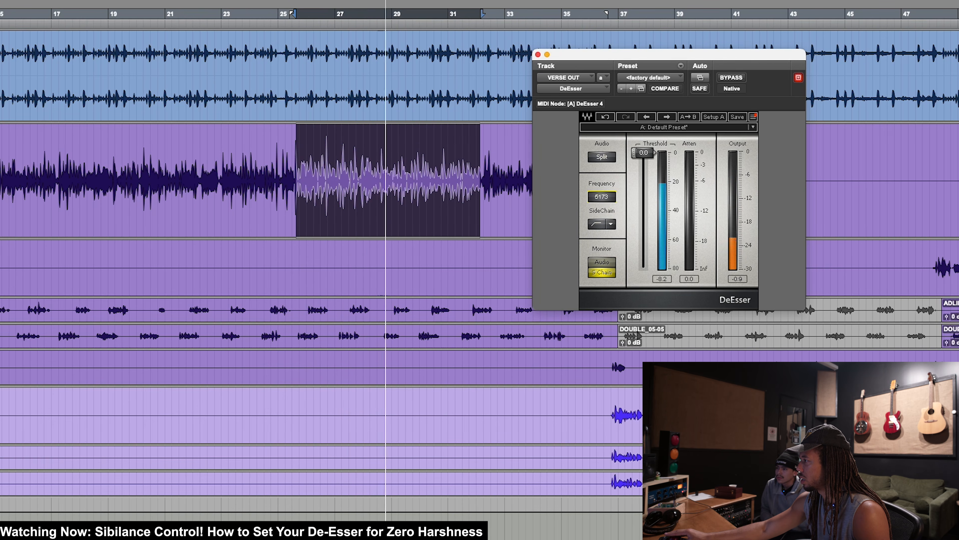
left_click(609, 263)
Step: Lower the DeEsser's threshold to about -20 dB while playing VERSE OUT from about bar 28
left_click_drag(359, 170, 460, 168)
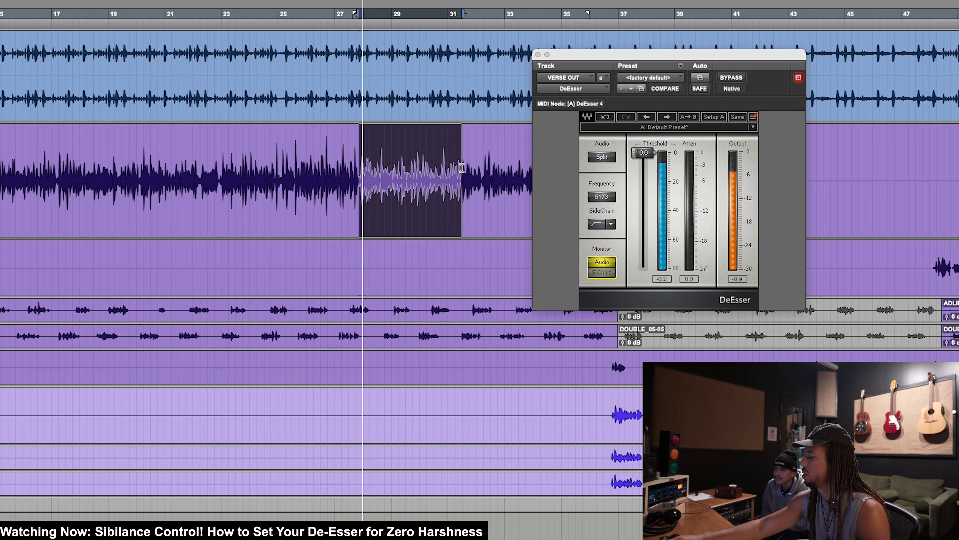
key("space")
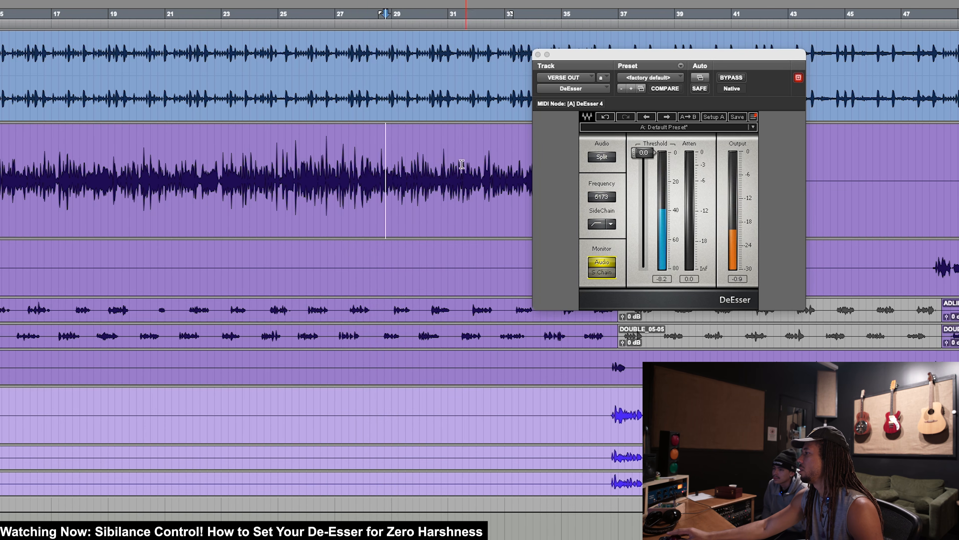
left_click_drag(363, 169, 429, 166)
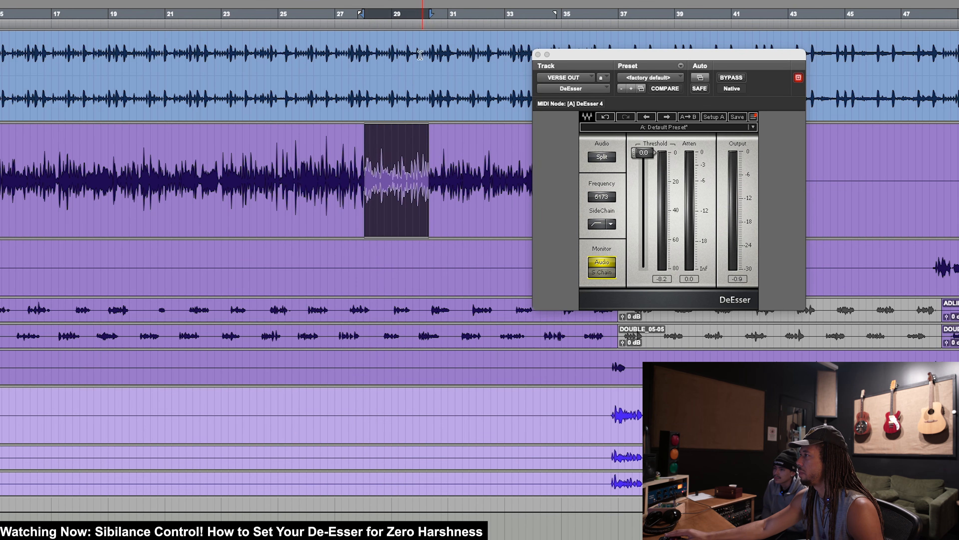
key("space")
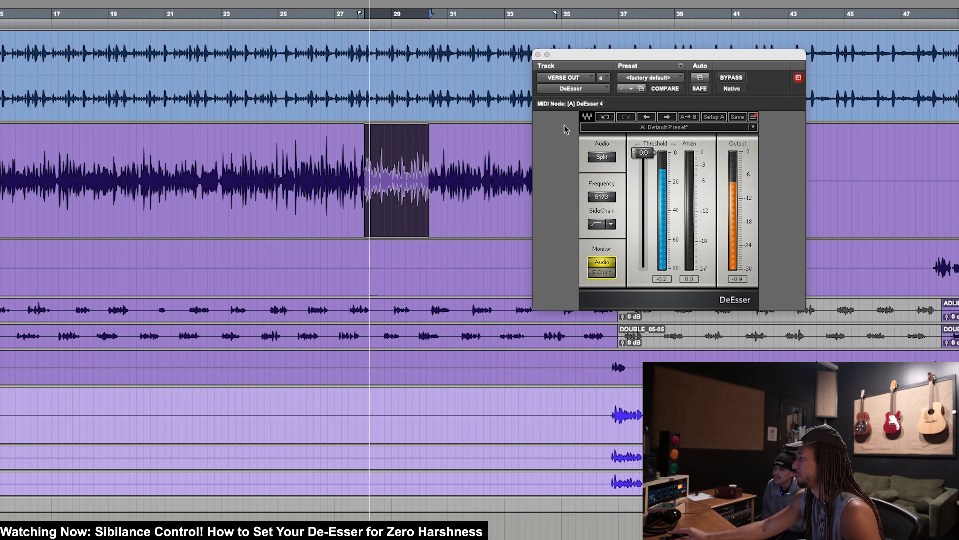
left_click_drag(643, 153, 644, 182)
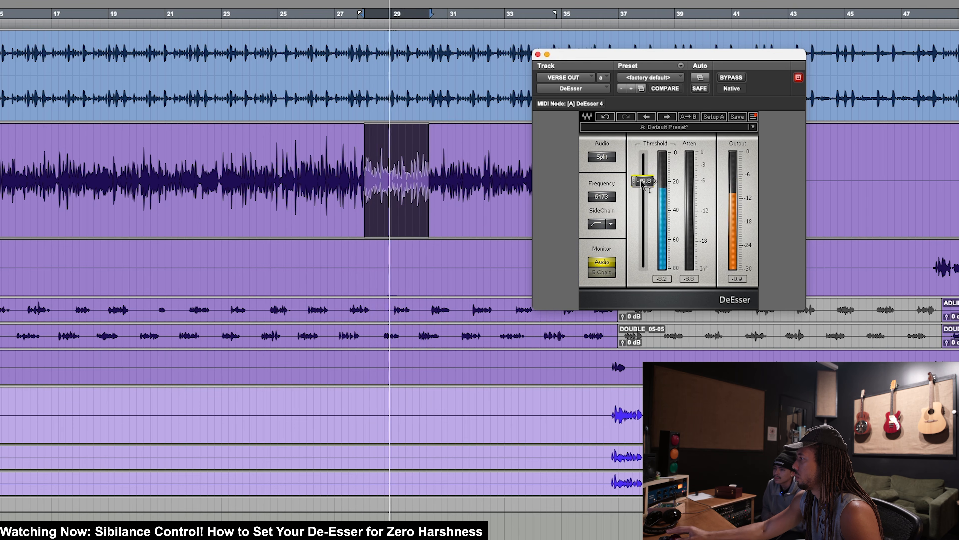
key("space")
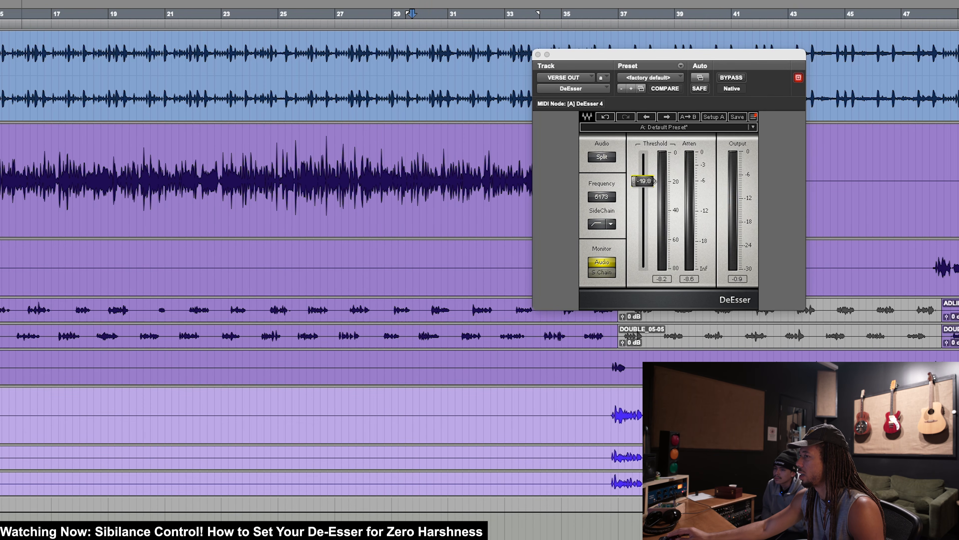
Step: Try a DeEsser threshold of -35.4 dB while playing from about bar 28, and bring it back to about -20 dB
left_click_drag(378, 159, 502, 160)
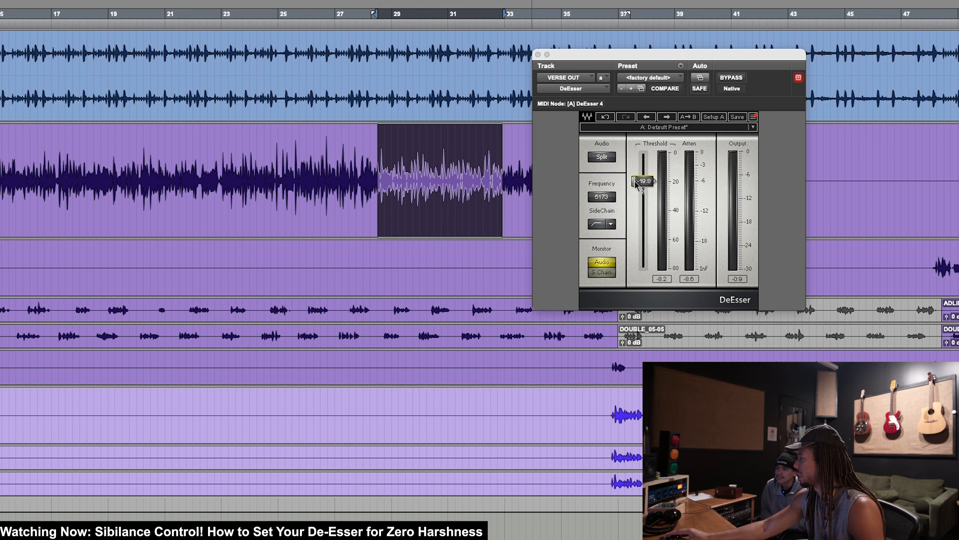
key("space")
mouse_move(645, 185)
left_mouse_down()
mouse_move(645, 246)
mouse_move(645, 203)
left_mouse_up()
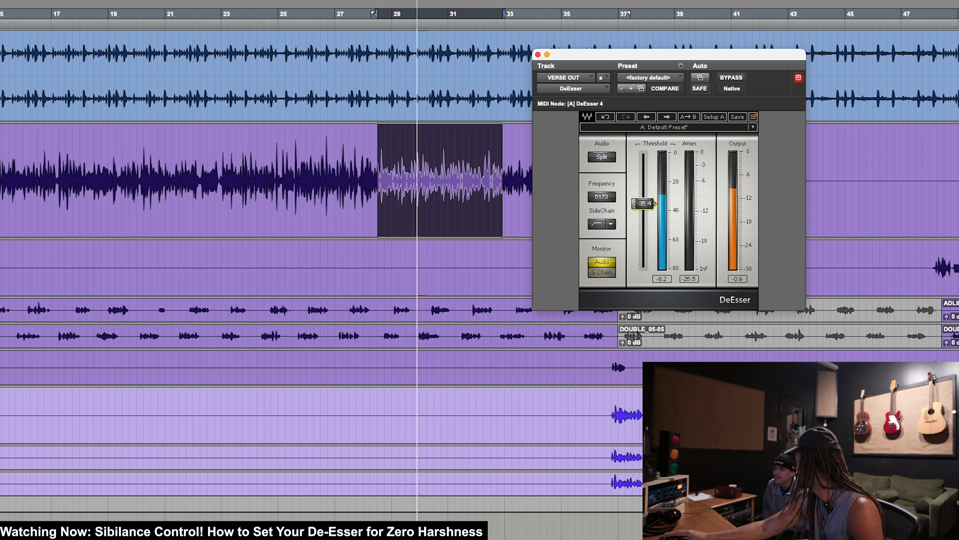
key("space")
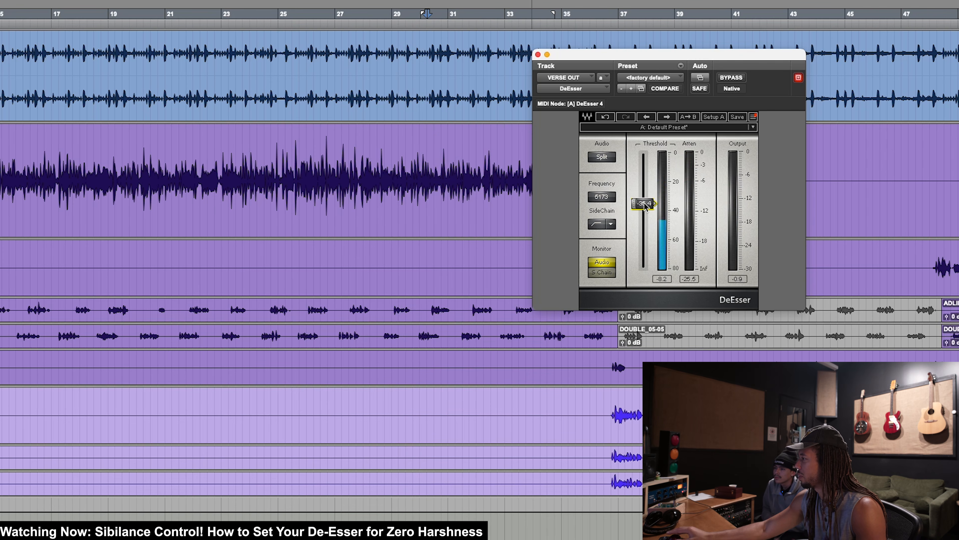
left_click_drag(327, 170, 492, 166)
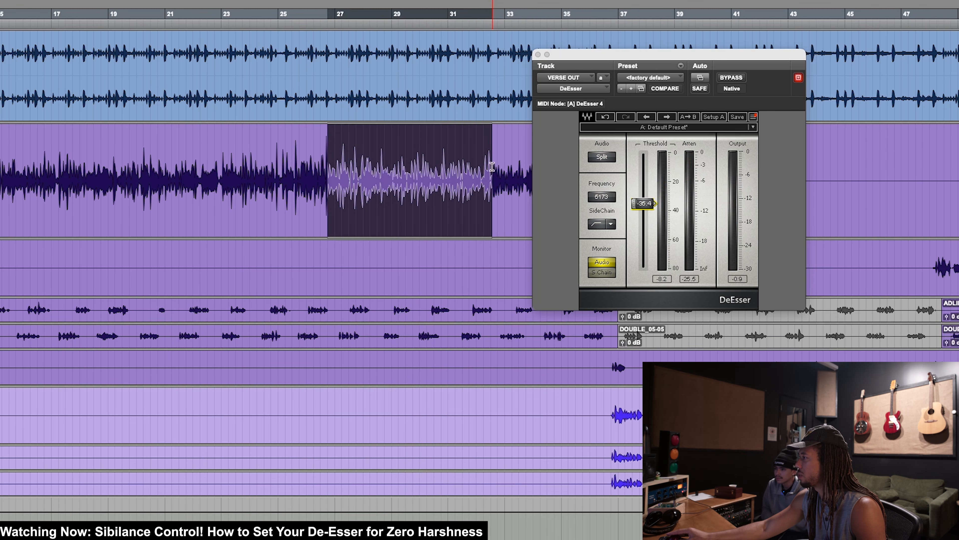
left_click_drag(643, 203, 643, 180)
Step: Raise the frequency of VERSE OUT's Pro-Q 3 low shelf to about 444 Hz while listening to playback
key("space")
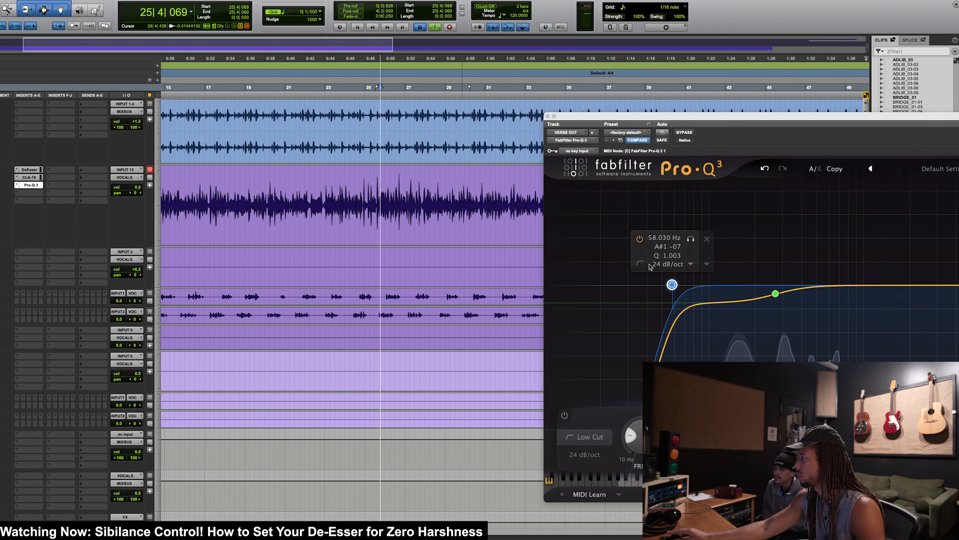
left_click_drag(794, 316, 835, 320)
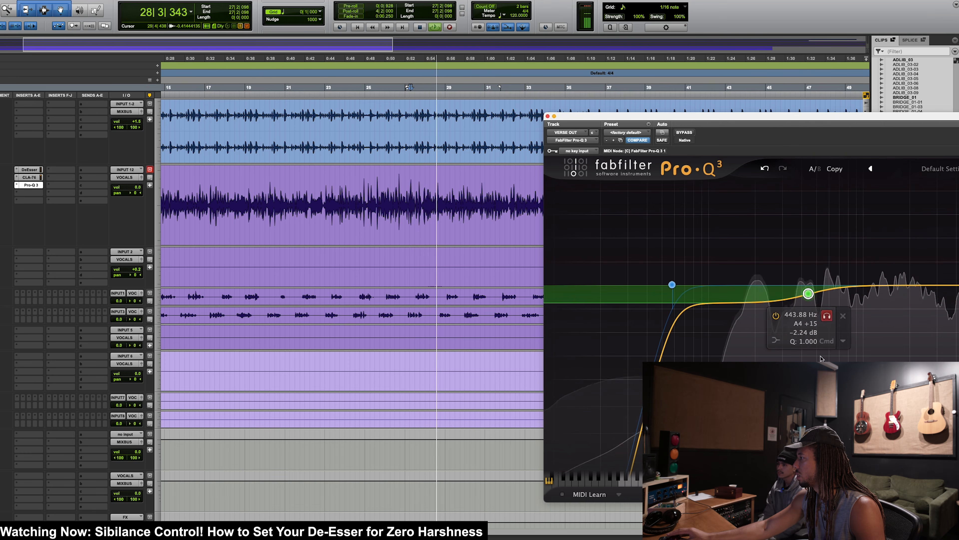
left_click_drag(808, 294, 809, 294)
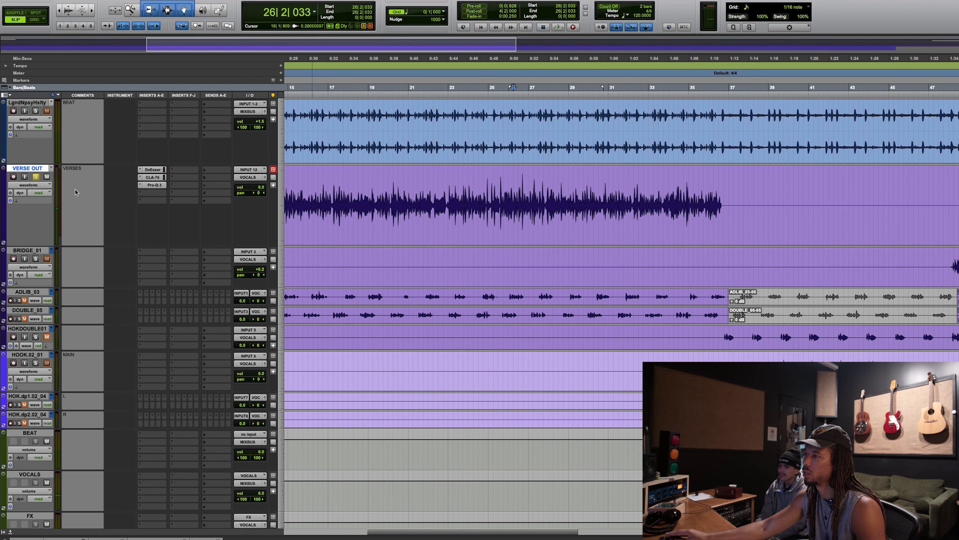
Step: Solo the beat with VERSE OUT and compare the vocal's three plugins bypassed and active over bars 25 to 33
left_click(36, 111)
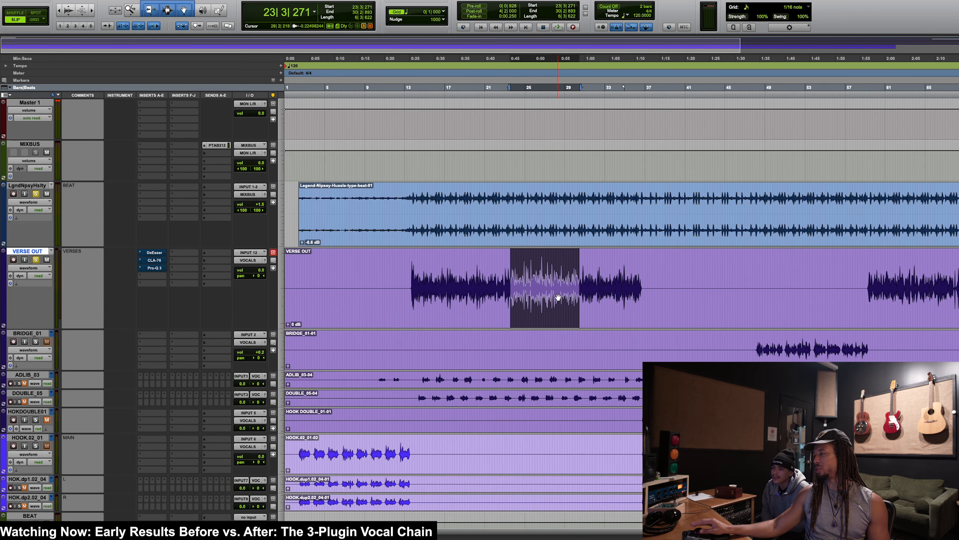
left_click(535, 269)
left_click_drag(527, 271, 609, 275)
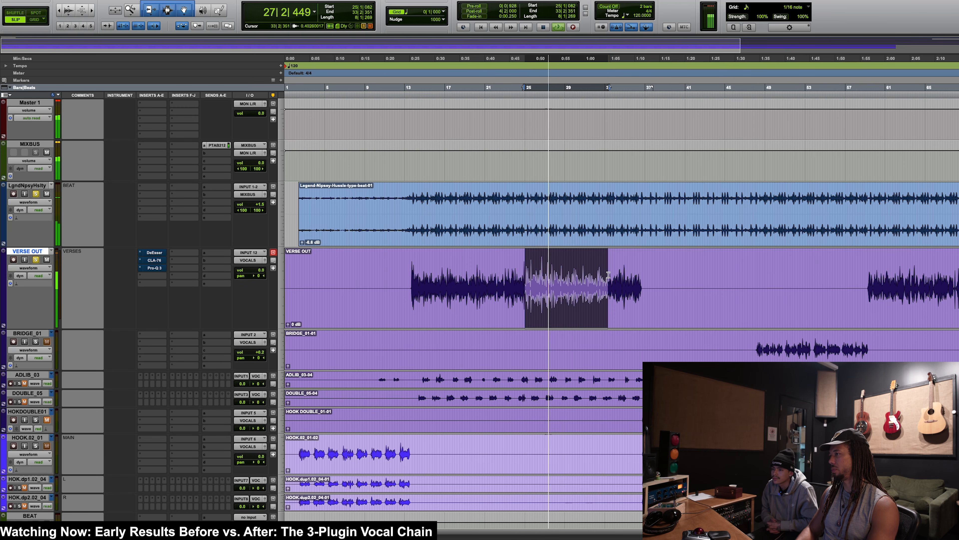
key("shift+a")
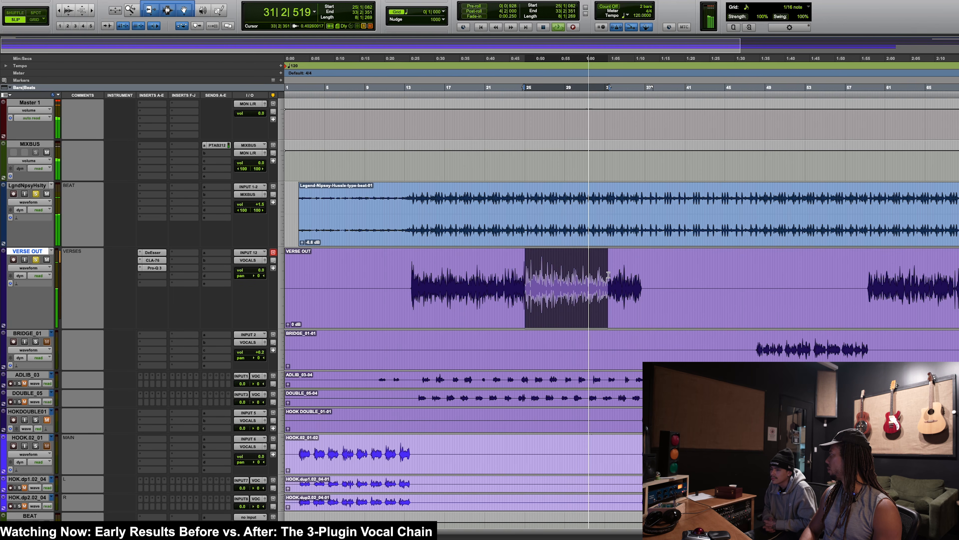
key("space")
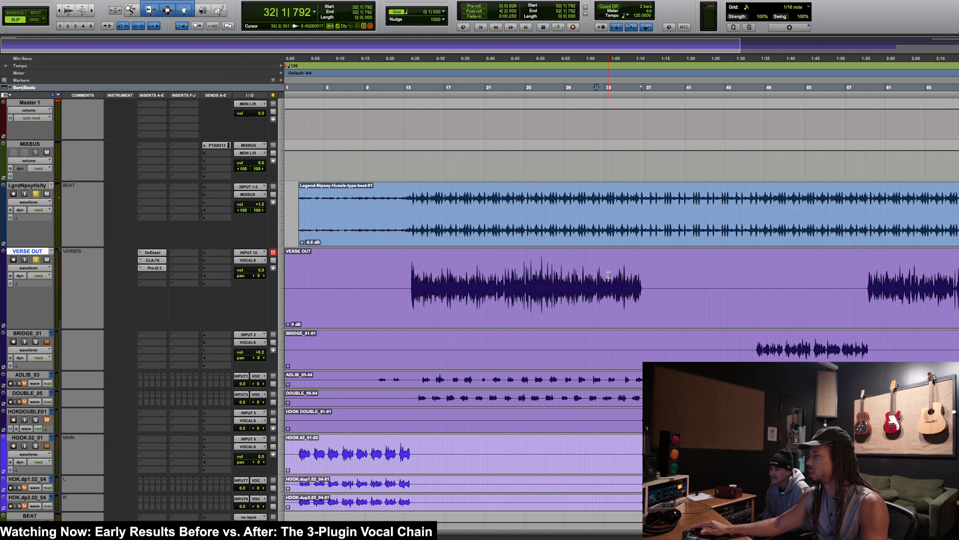
Step: Adjust the CLA-76's output slightly while playing bars 24 to 32, comparing VERSE OUT with its plugins bypassed and active
left_click(162, 261)
left_click_drag(517, 271, 603, 272)
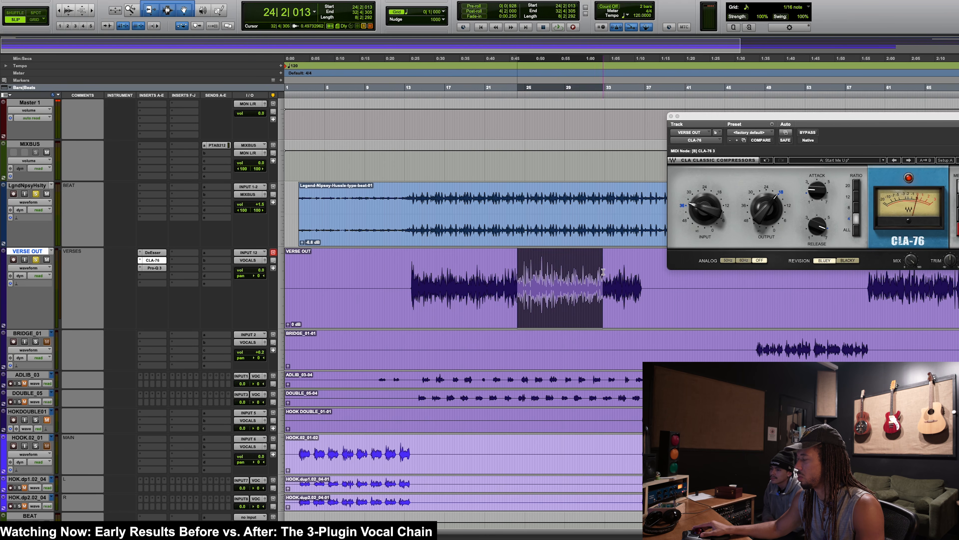
key("space")
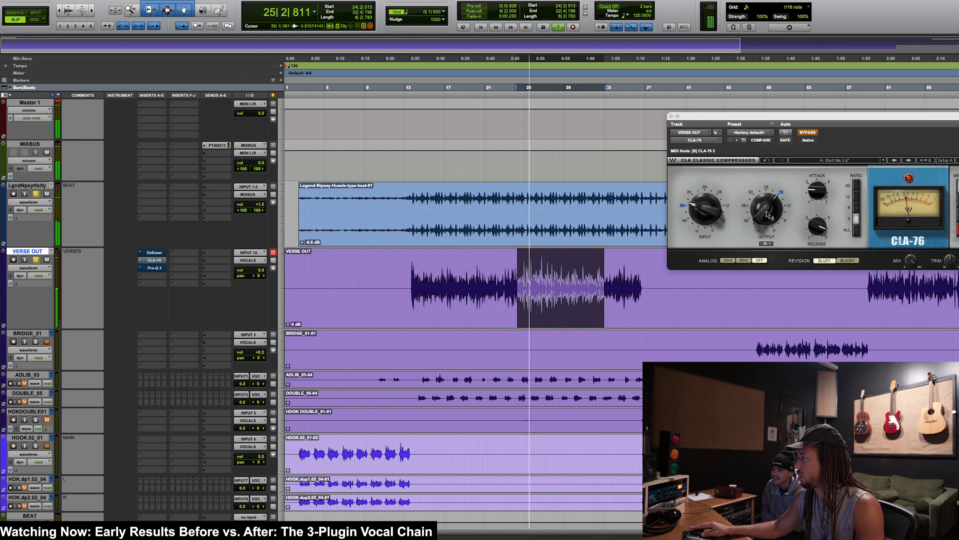
key("shift+a")
left_click(765, 219)
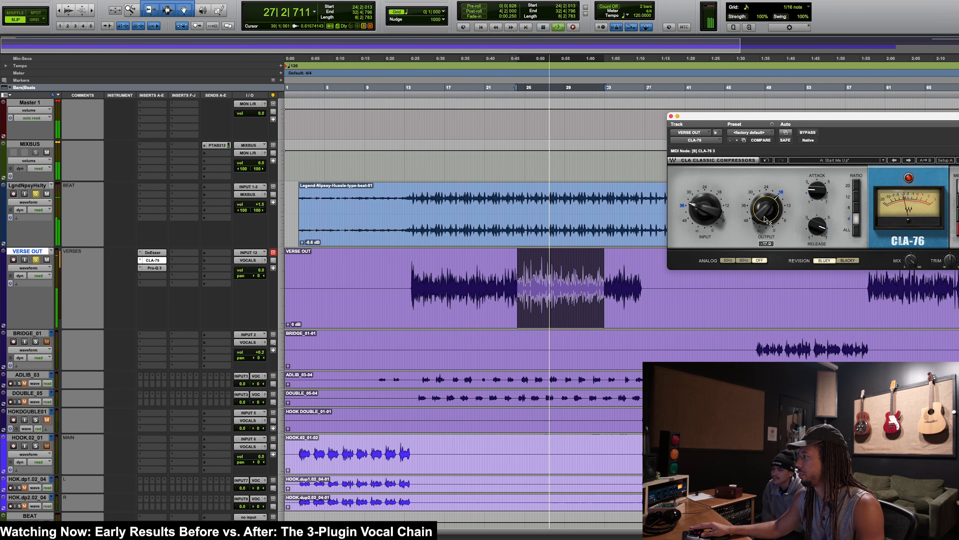
key("shift+a")
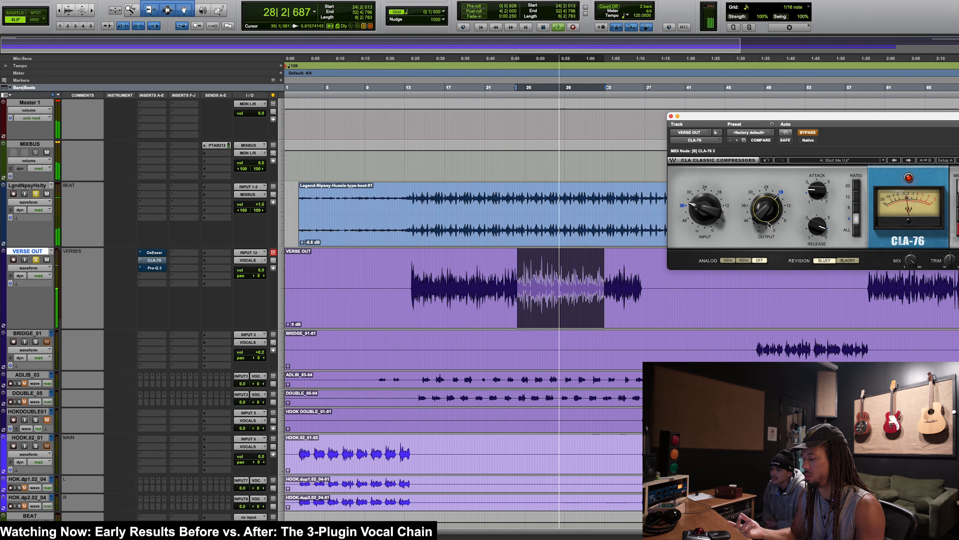
key("shift+a")
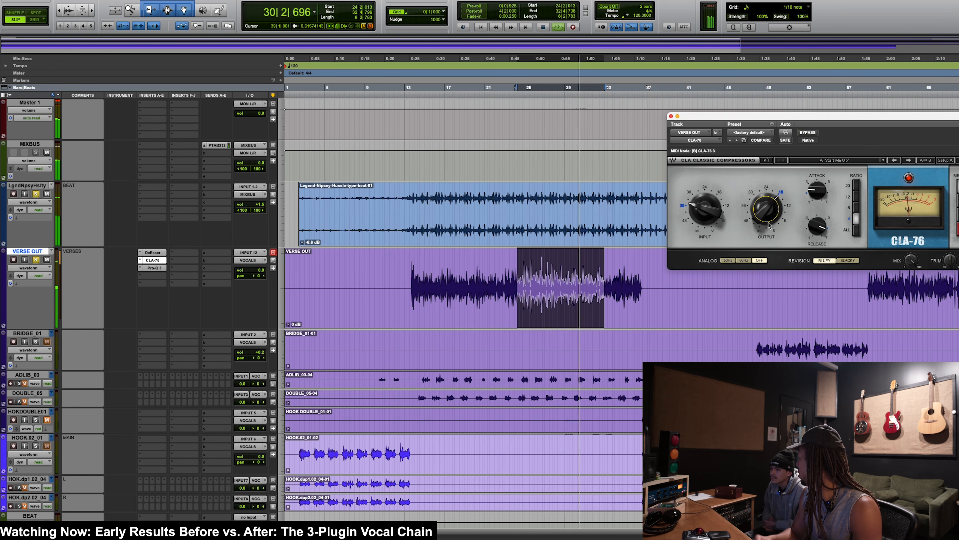
Step: Audition VERSE OUT from about bar 25 and add a high shelf at about 16489 Hz in its Pro-Q 3
left_click_drag(533, 278, 610, 277)
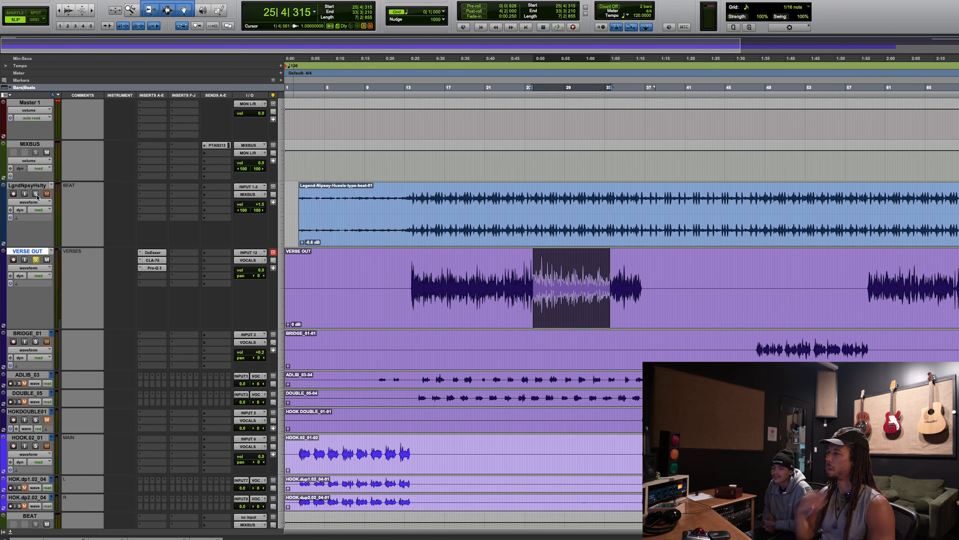
left_click(154, 267)
left_click_drag(932, 130, 845, 119)
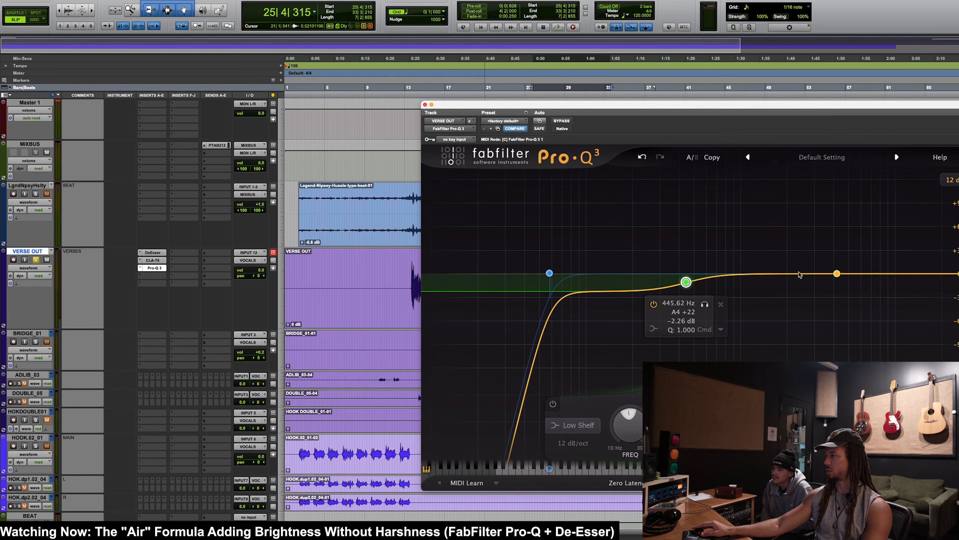
key("space")
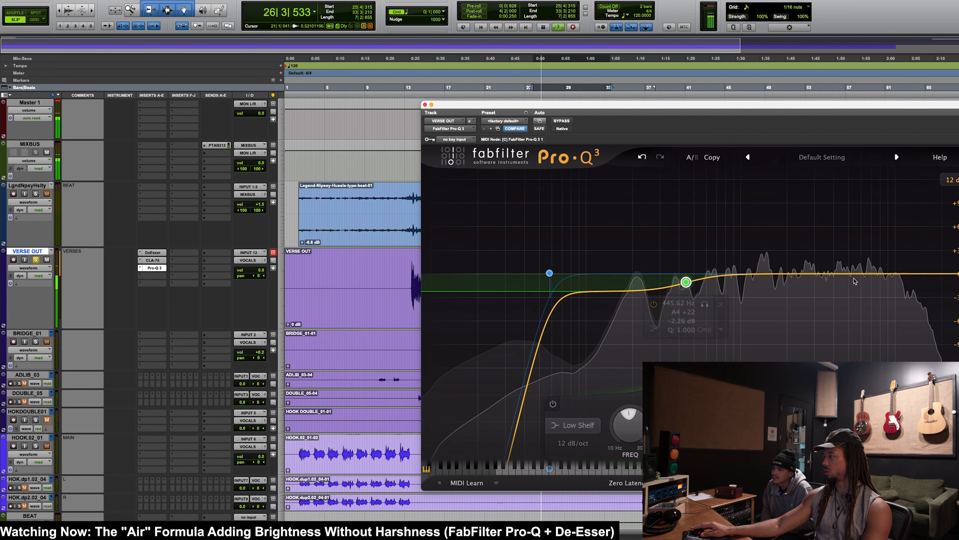
key("space")
left_click_drag(890, 273, 929, 271)
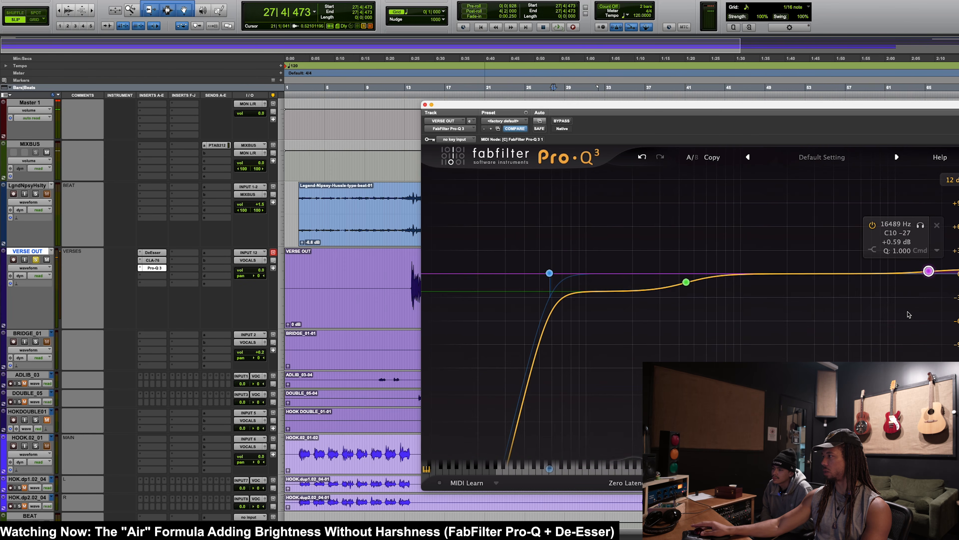
Step: Try the high shelf at about 12164 Hz with a 7.53 dB boost, and reset its gain to zero
left_click_drag(653, 106, 838, 111)
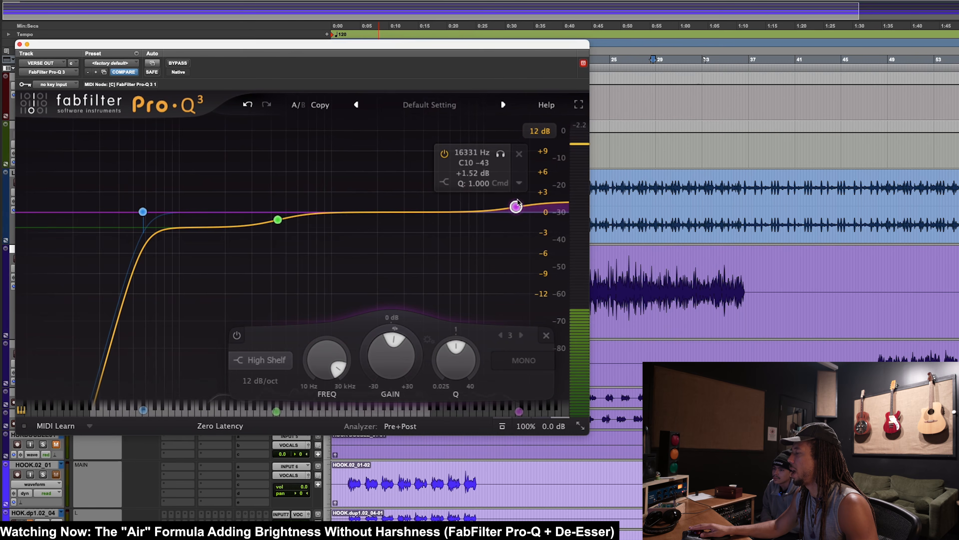
left_click_drag(514, 199, 514, 199)
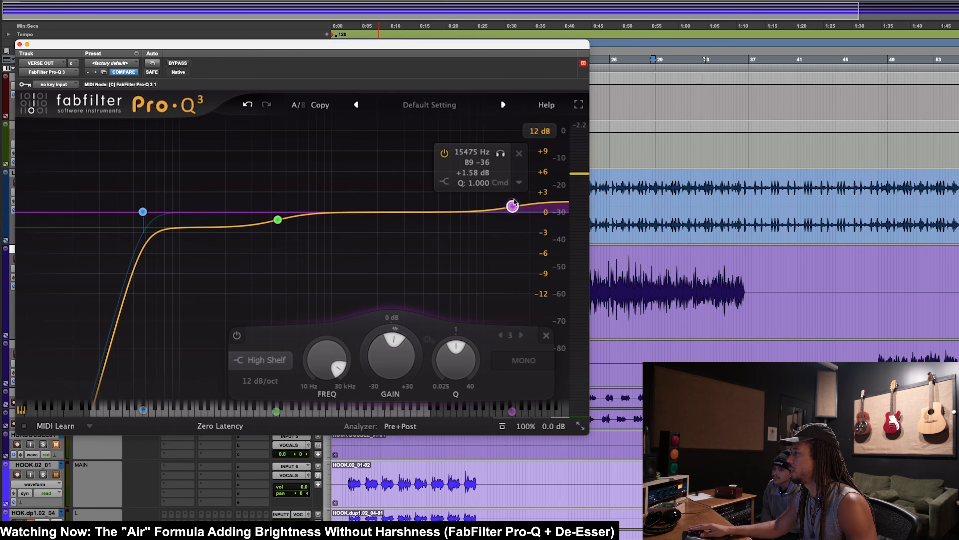
left_click(392, 366, "alt")
left_click_drag(512, 212, 496, 186)
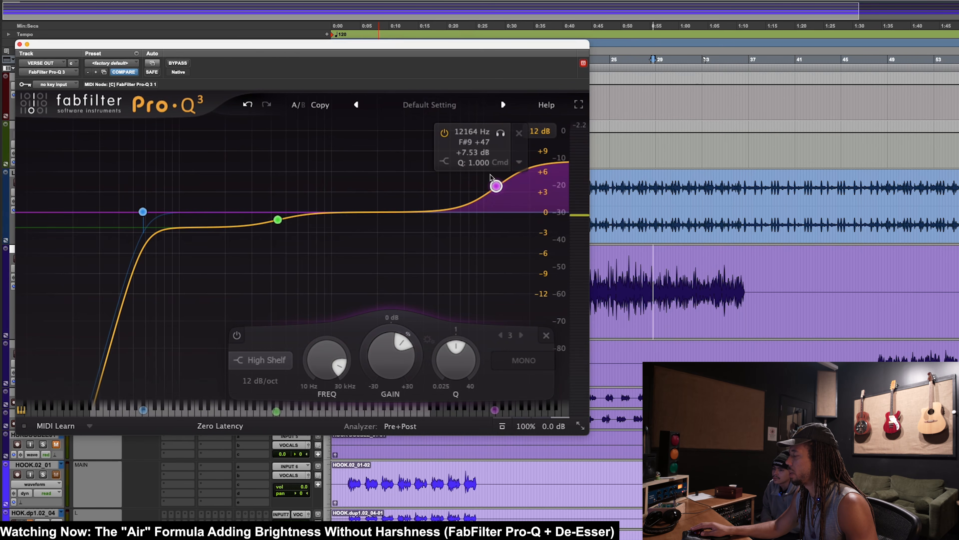
left_click(393, 355, "alt")
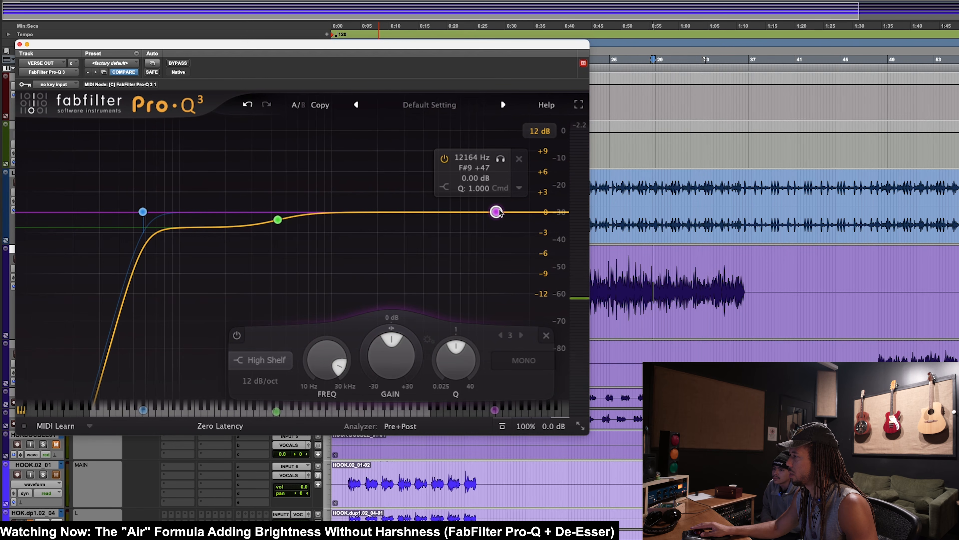
left_click_drag(497, 212, 501, 210)
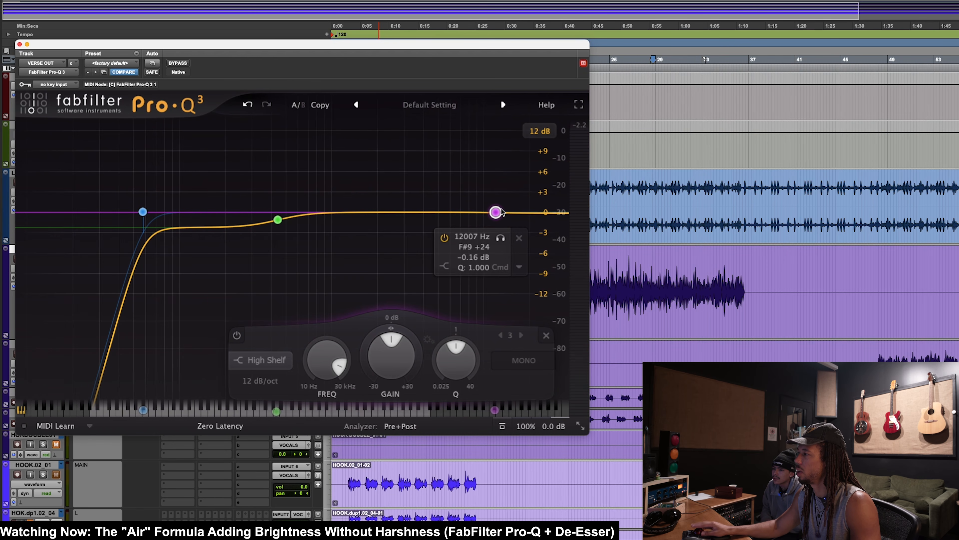
Step: Set the high shelf to about 4854 Hz and +2.44 dB during playback, and compare it disabled and enabled
key("space")
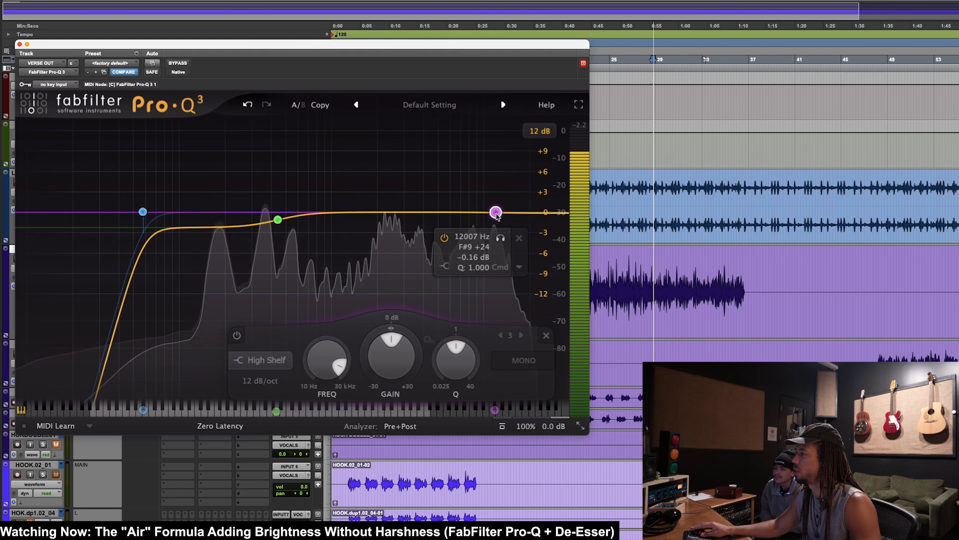
left_click_drag(502, 208, 437, 197)
key("space")
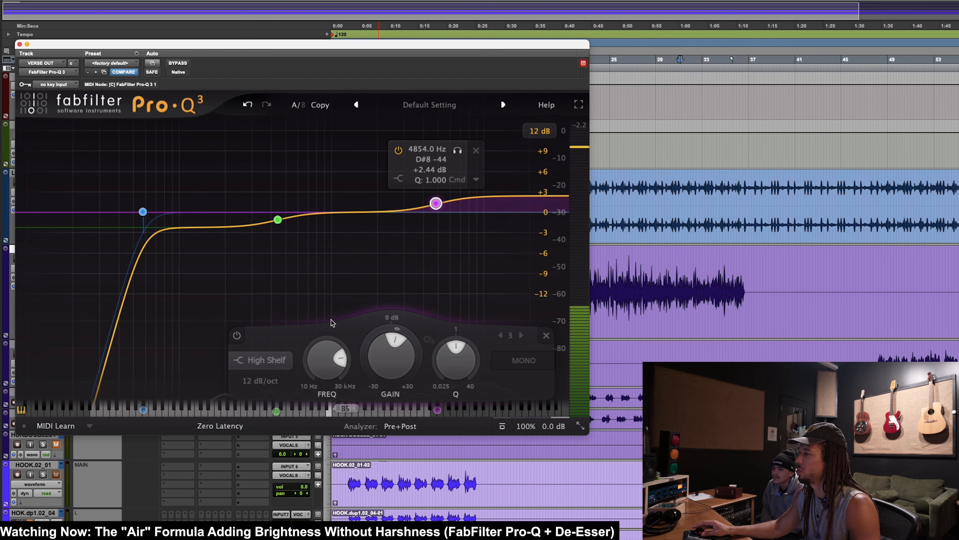
left_click(236, 335)
key("space")
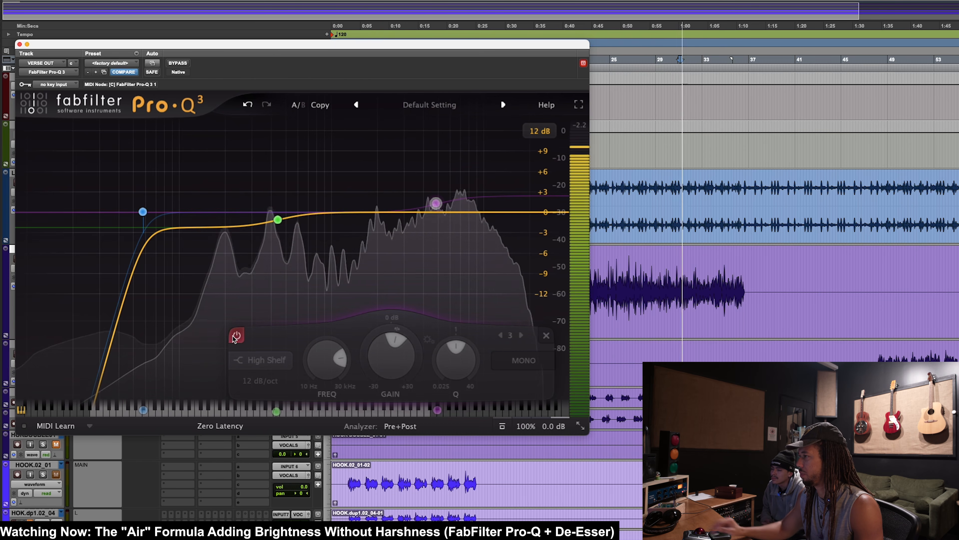
left_click(236, 336)
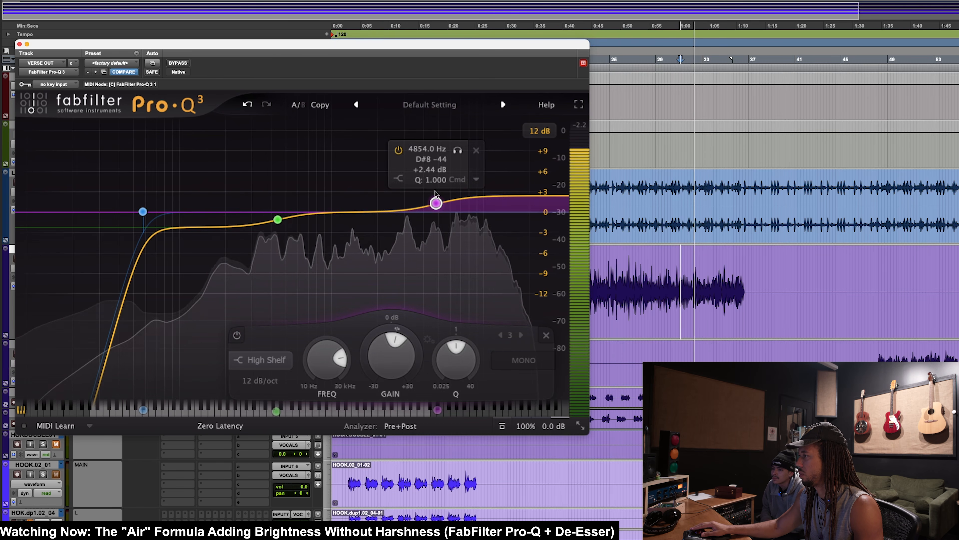
Step: Move the high shelf to about 5472.5 Hz and +3.63 dB, and check the vocal with it off and on
left_click_drag(436, 204, 444, 199)
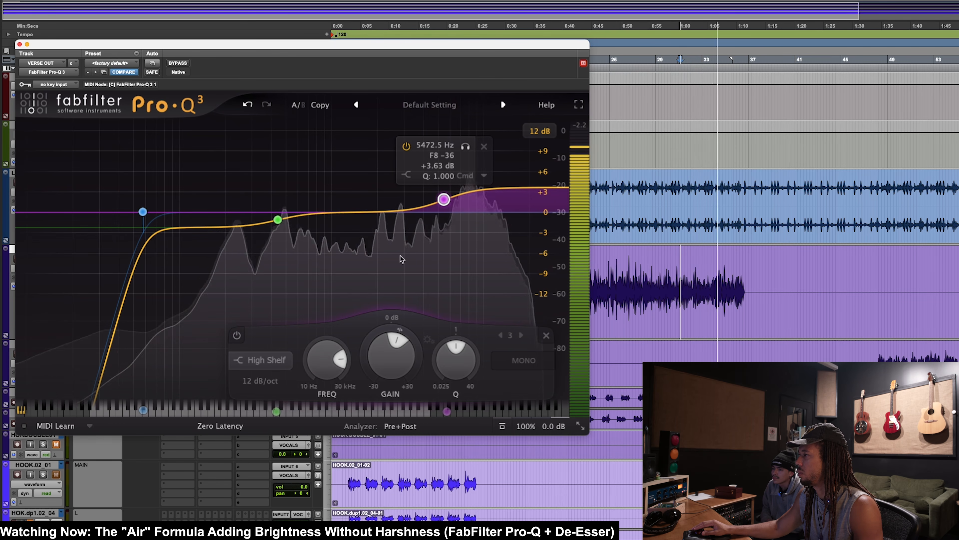
left_click(238, 335)
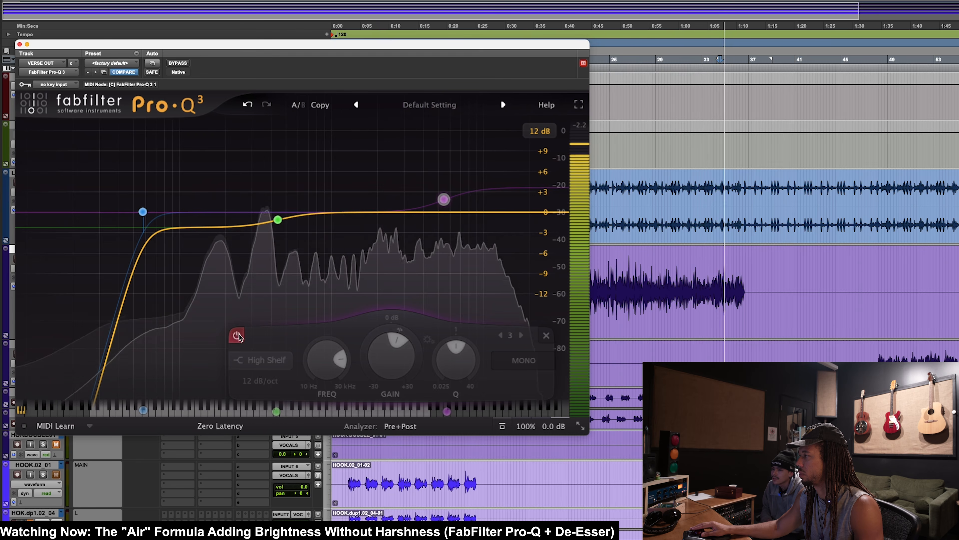
left_click(237, 335)
Step: Compare the high shelf off and on again from about bar 27, and reduce its gain slightly
left_click(660, 273)
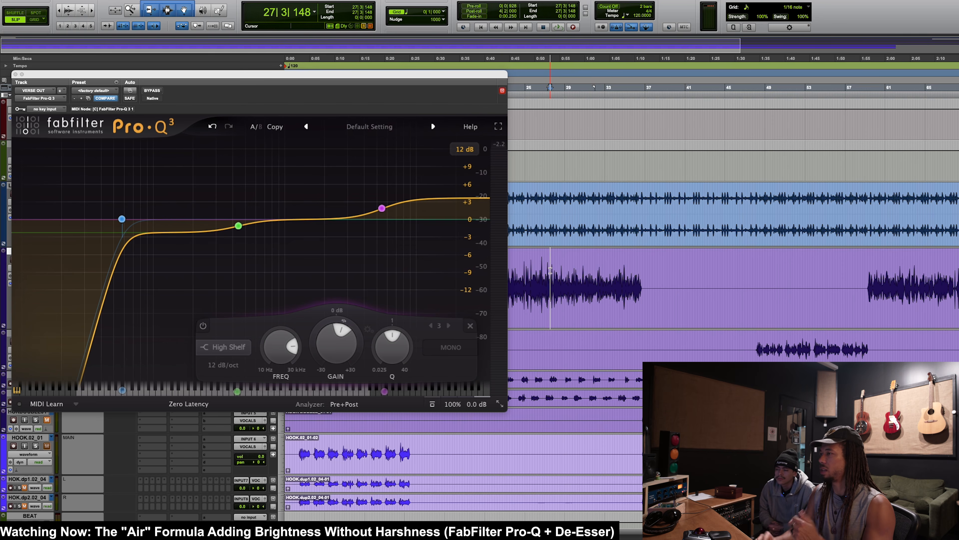
left_click(203, 325)
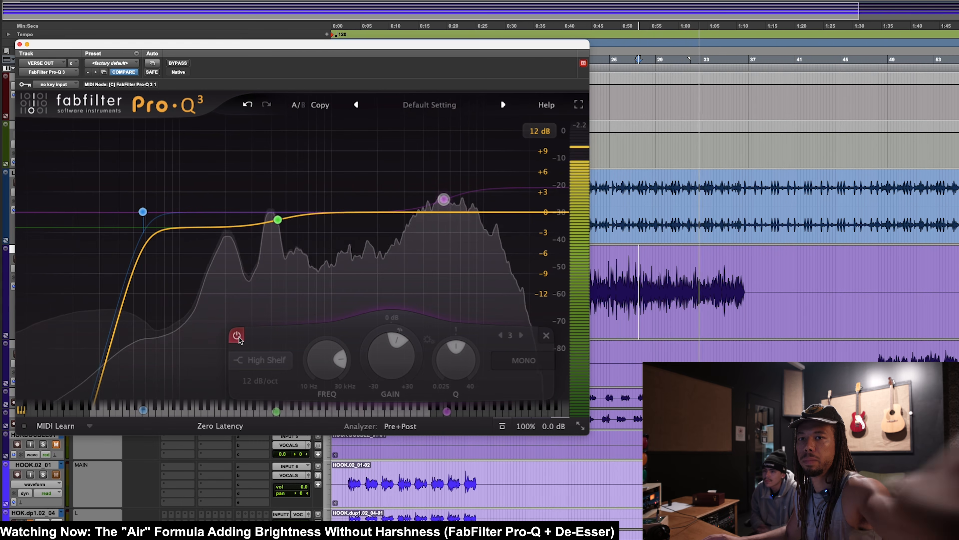
left_click(238, 337)
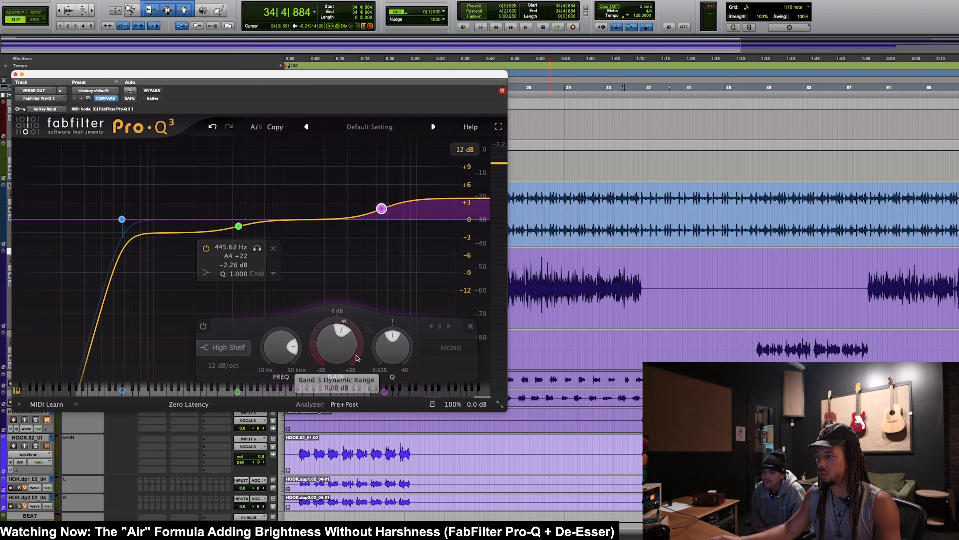
left_click_drag(342, 352, 342, 356)
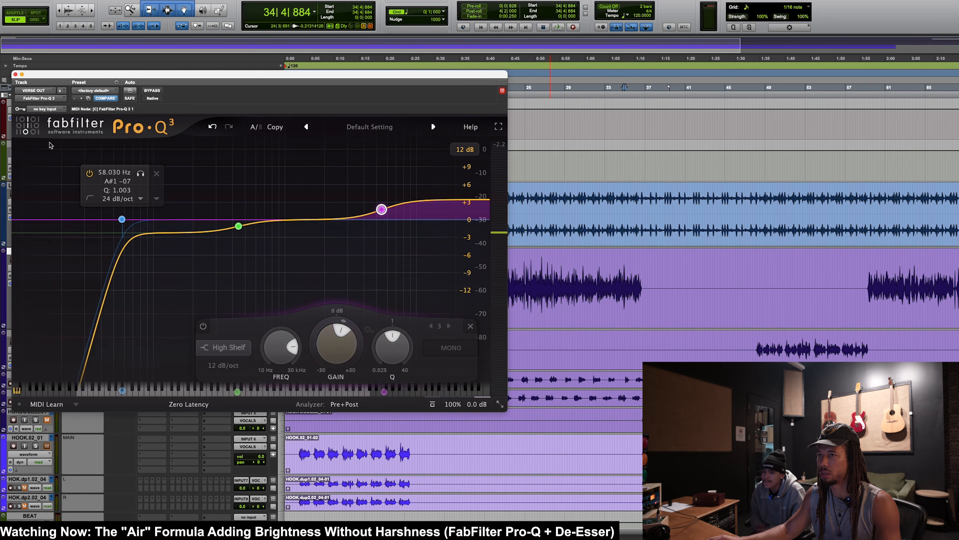
left_click(15, 75)
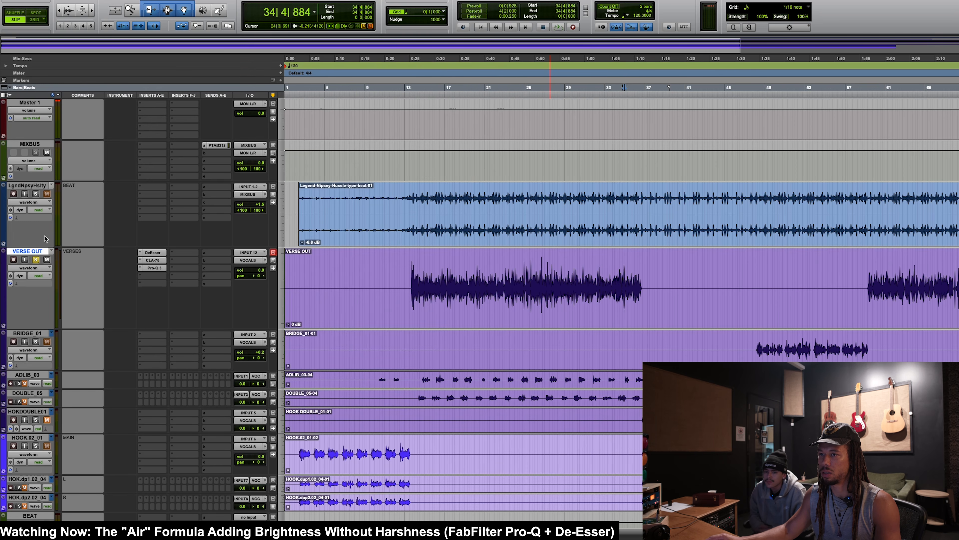
Step: Solo the beat with VERSE OUT and compare the vocal's plugins bypassed and active from about bar 26
left_click(35, 194)
left_click(545, 286)
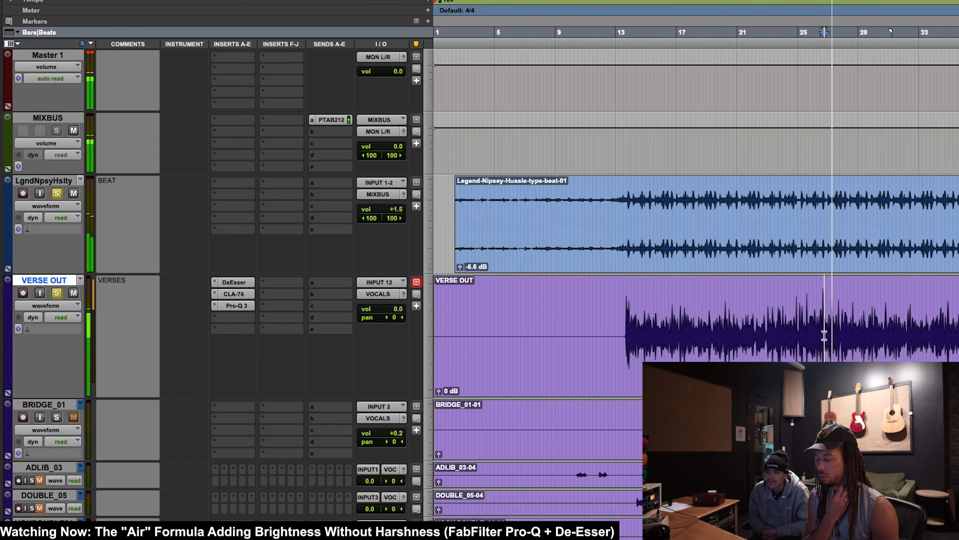
key("shift+a")
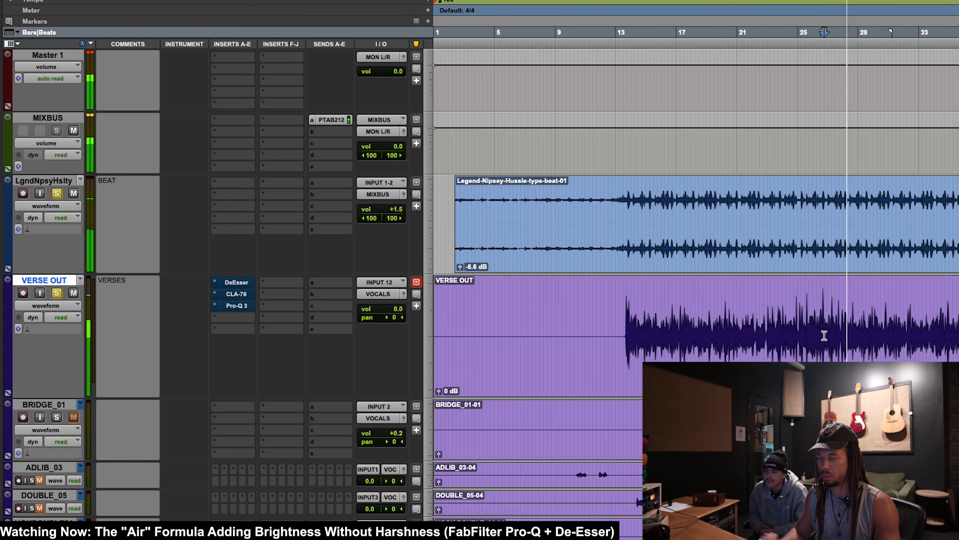
key("shift+a")
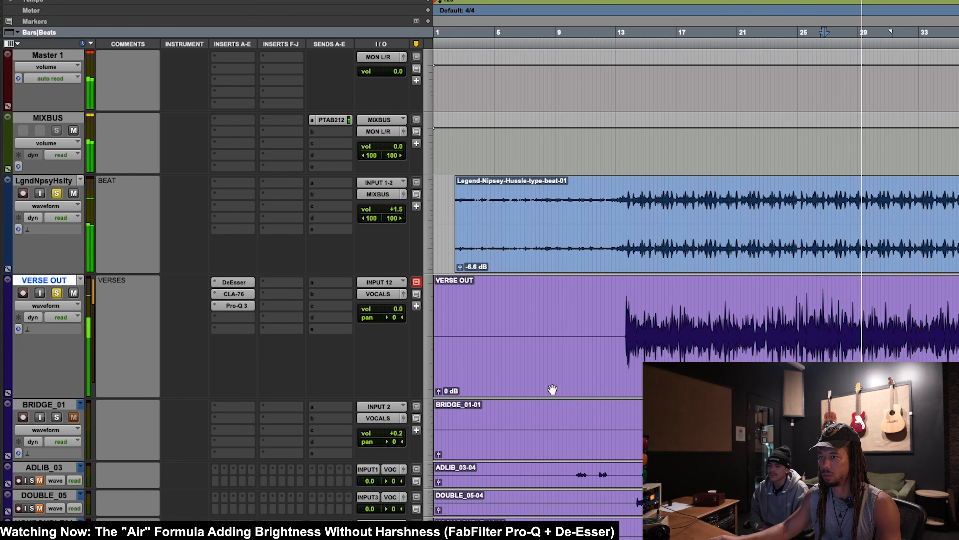
Step: Set VERSE OUT's DeEsser threshold to -20.9 dB while listening with the beat
left_click(245, 284)
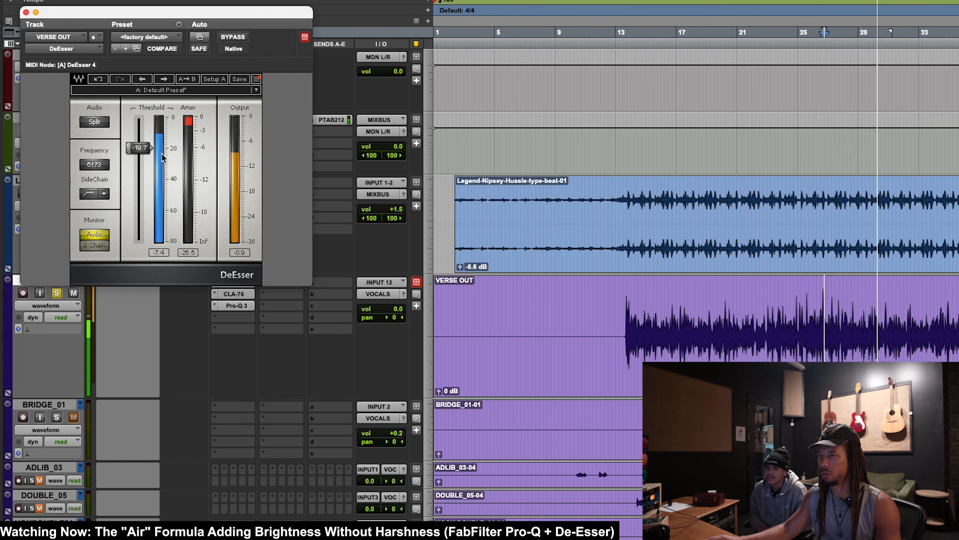
left_click_drag(139, 148, 139, 150)
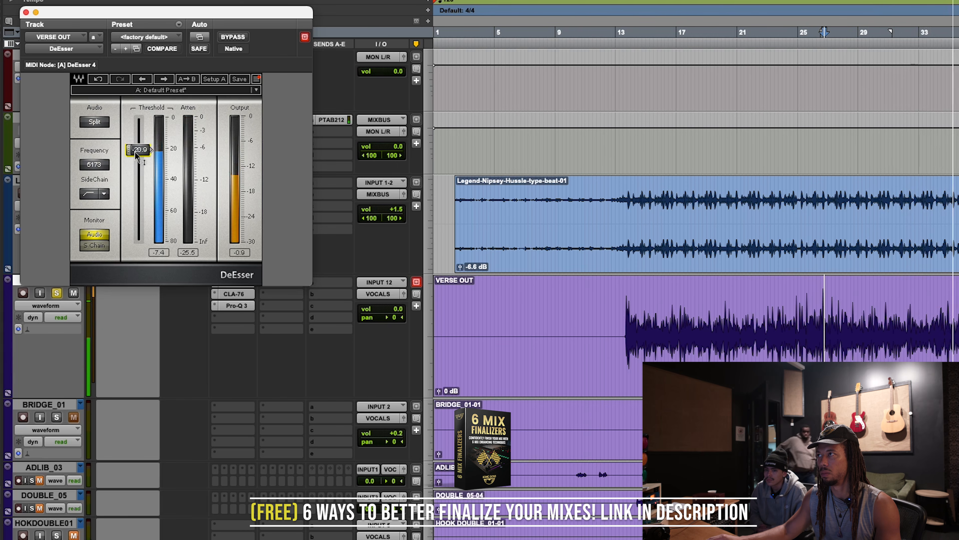
left_click(25, 12)
key("space")
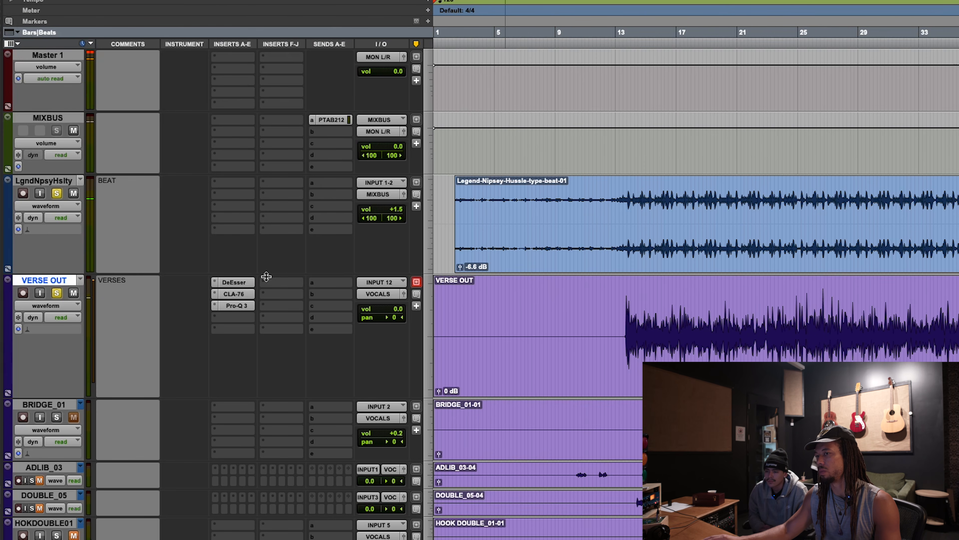
left_click(234, 282)
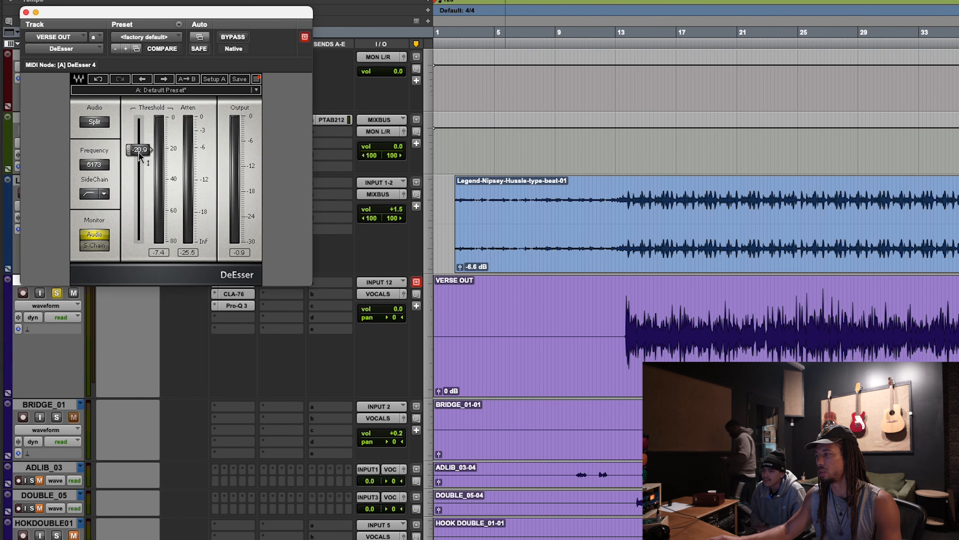
left_click(26, 12)
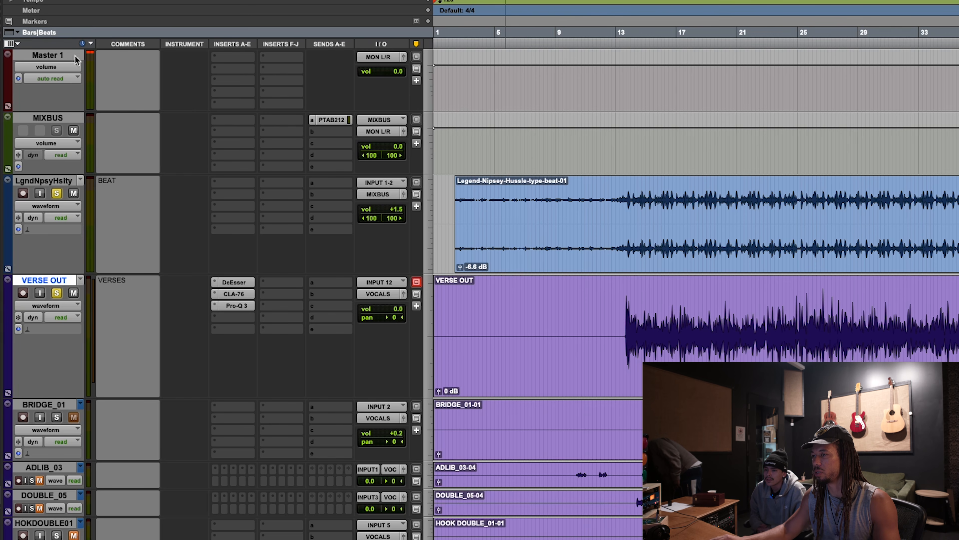
Step: Add a send from VERSE OUT to the stereo PLATE track
left_click(756, 318)
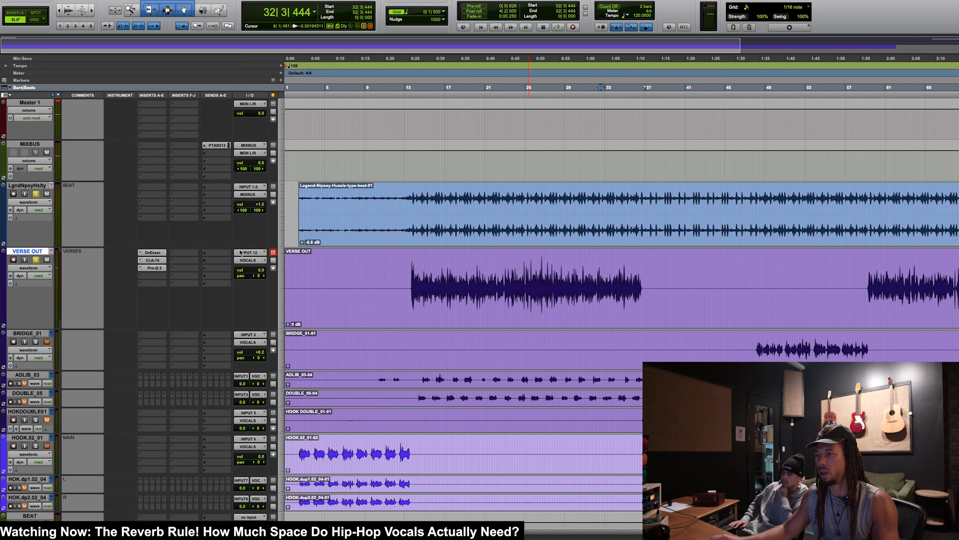
left_click(216, 259)
mouse_move(242, 297)
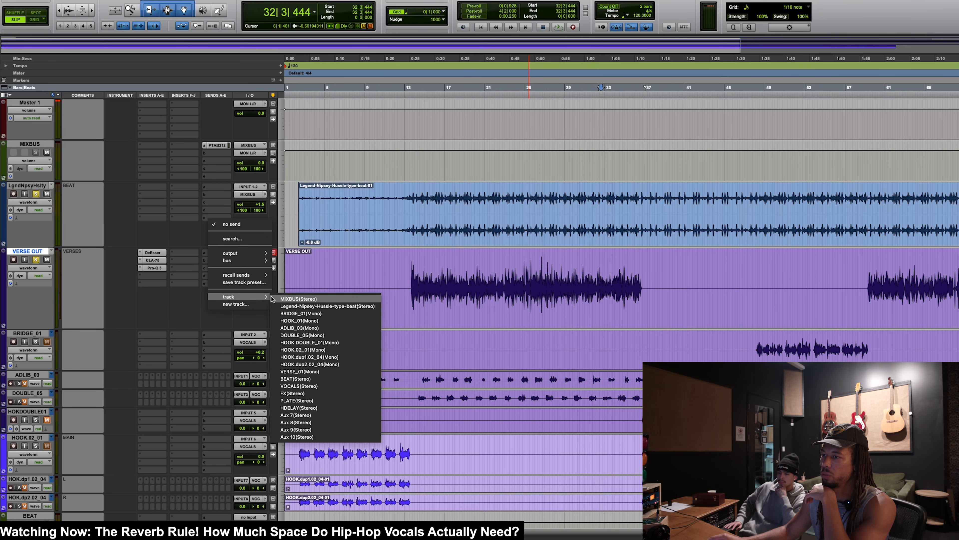
left_click(298, 400)
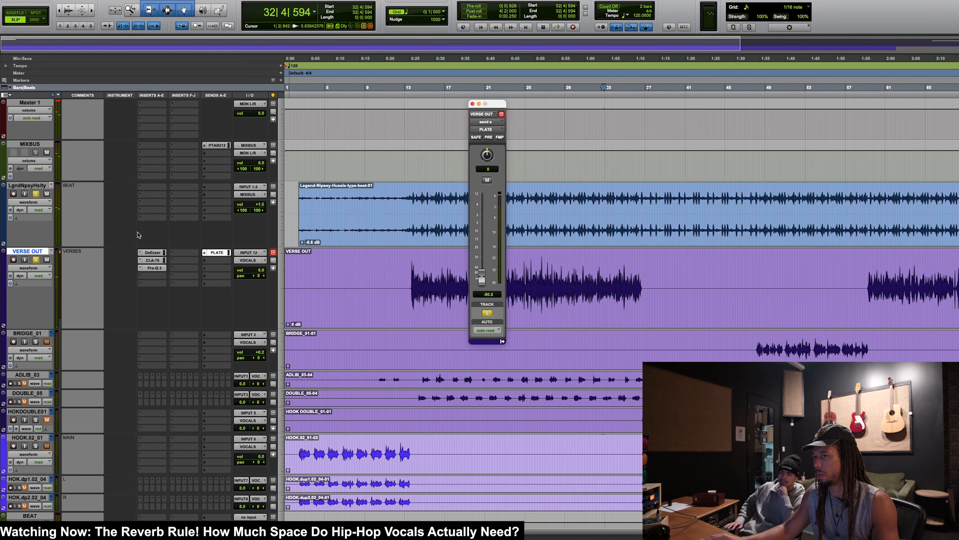
Step: Open the PLATE track's Manny Marroquin Reverb while keeping VERSE OUT's send fader on screen
scroll(328, 309, "down", 10)
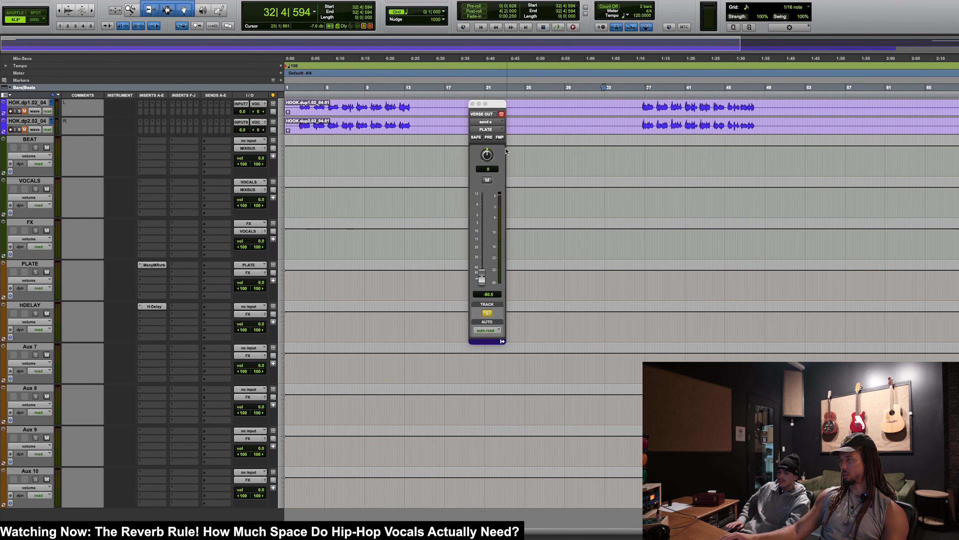
left_click(502, 115)
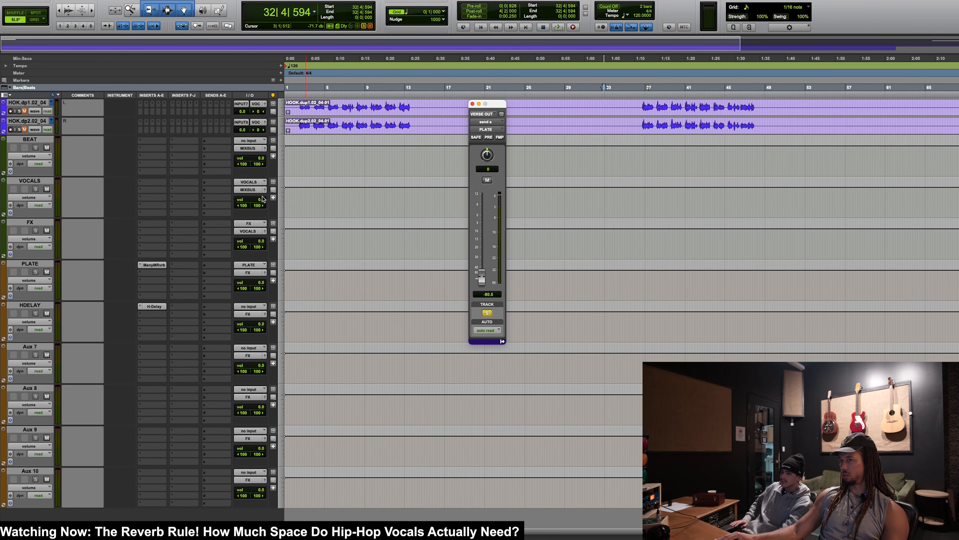
left_click(154, 265)
left_click_drag(163, 75, 882, 174)
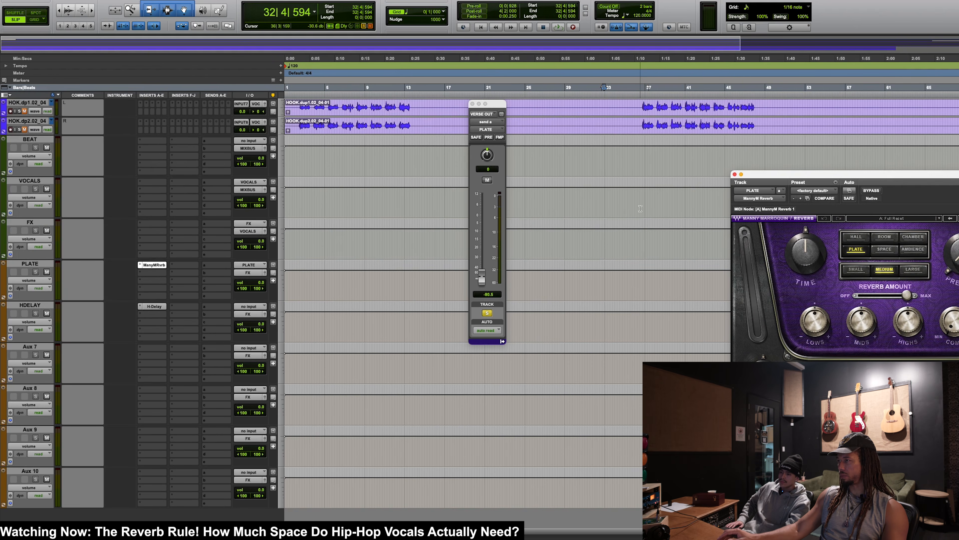
Step: Audition VERSE OUT from about bar 25 with its PLATE send raised, and pull the send back to minimum
scroll(640, 209, "up", 10)
left_click_drag(498, 108, 404, 104)
left_click(534, 227)
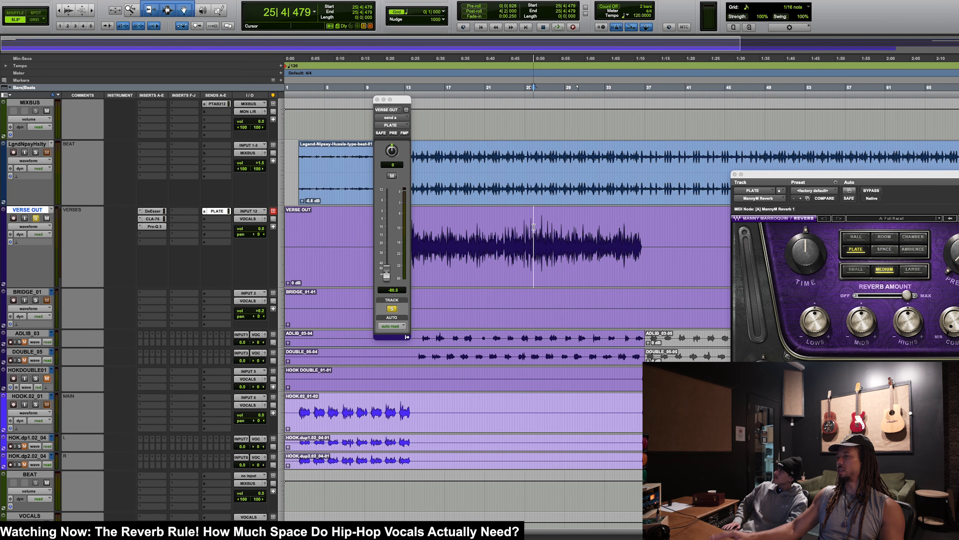
key("space")
left_click_drag(385, 270, 391, 232)
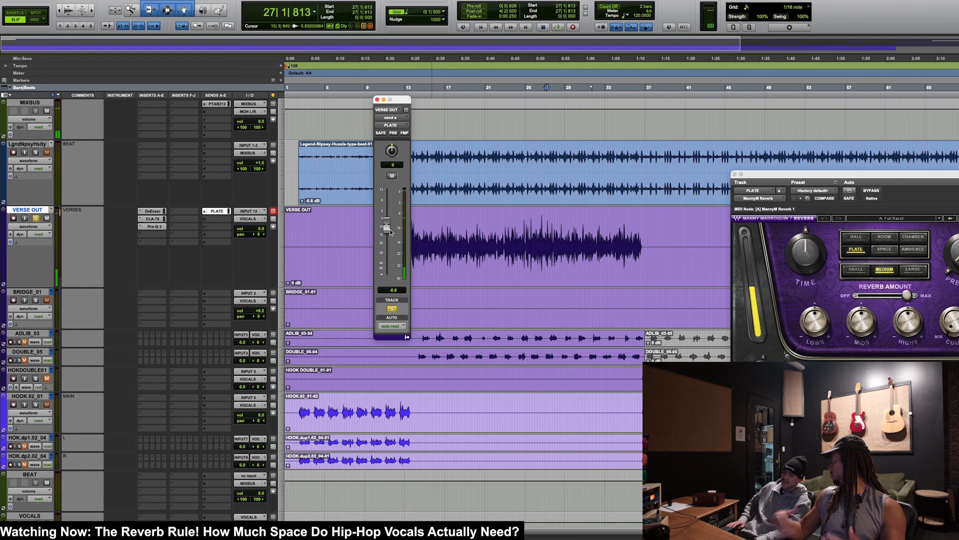
left_click(957, 254)
left_click_drag(387, 226, 394, 350)
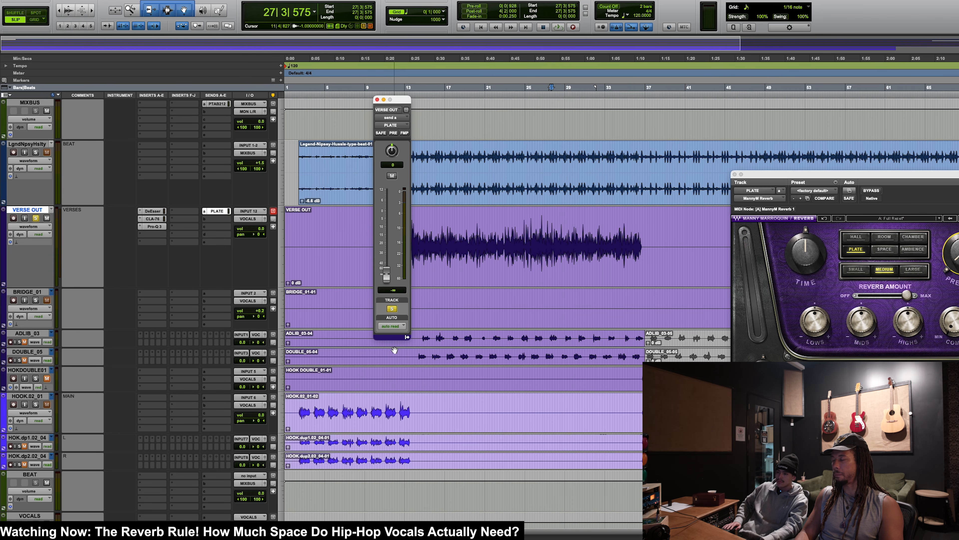
Step: Raise VERSE OUT's PLATE send to about -18.5 dB during playback and set the plate reverb's size to Small
left_click(515, 240)
left_click(388, 281)
key("space")
left_click_drag(388, 283, 392, 249)
key("space")
left_click(856, 269)
key("space")
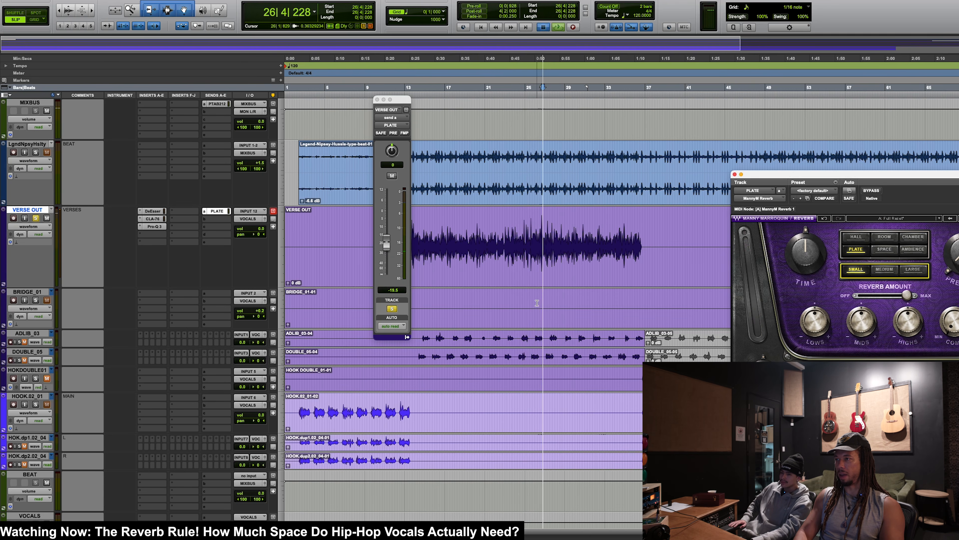
Step: Set VERSE OUT's PLATE send to -16.9 dB while listening with the send muted and active
left_click(392, 177)
left_click(392, 176)
left_click_drag(386, 244, 389, 239)
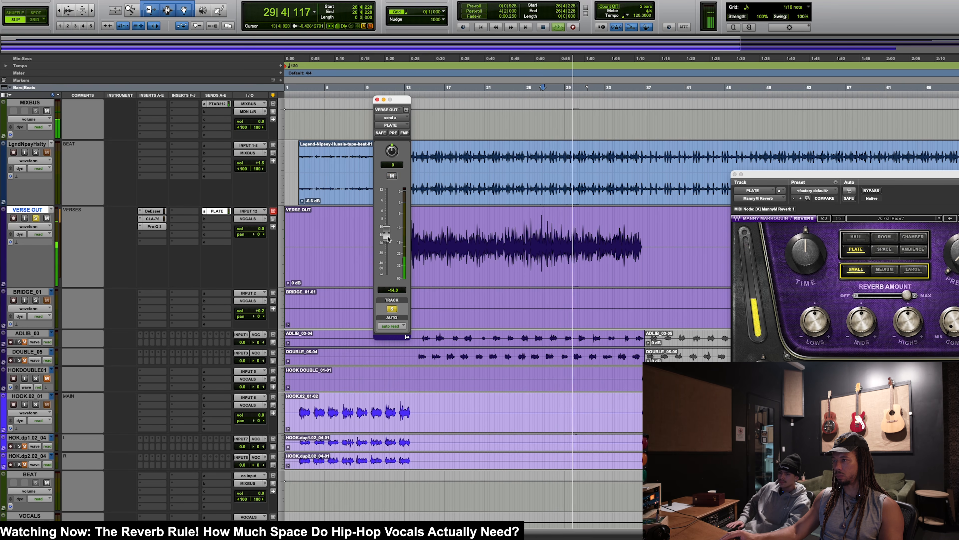
left_click_drag(388, 239, 399, 245)
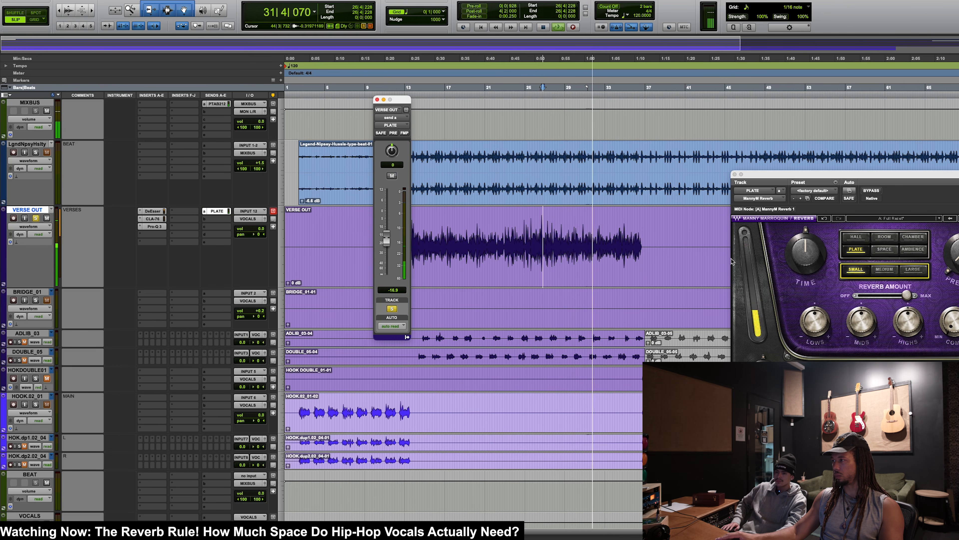
Step: Compare the playing verse with the PLATE send muted and unmuted, and close the reverb and send windows
left_click(954, 260)
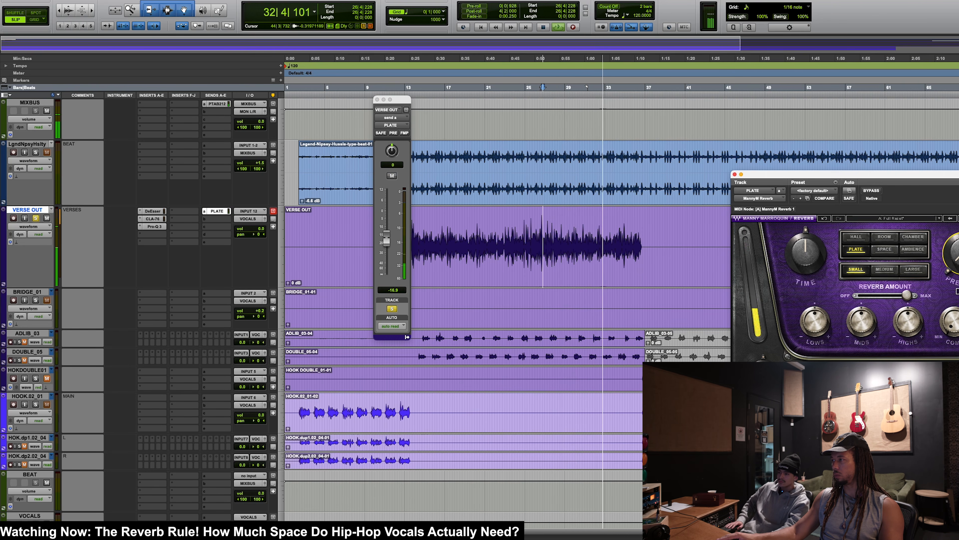
left_click(392, 175)
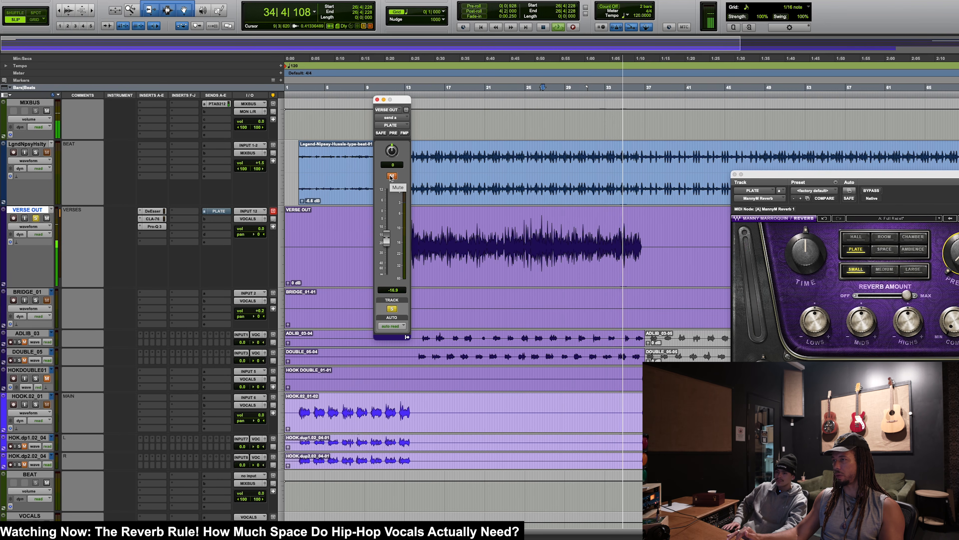
left_click(392, 176)
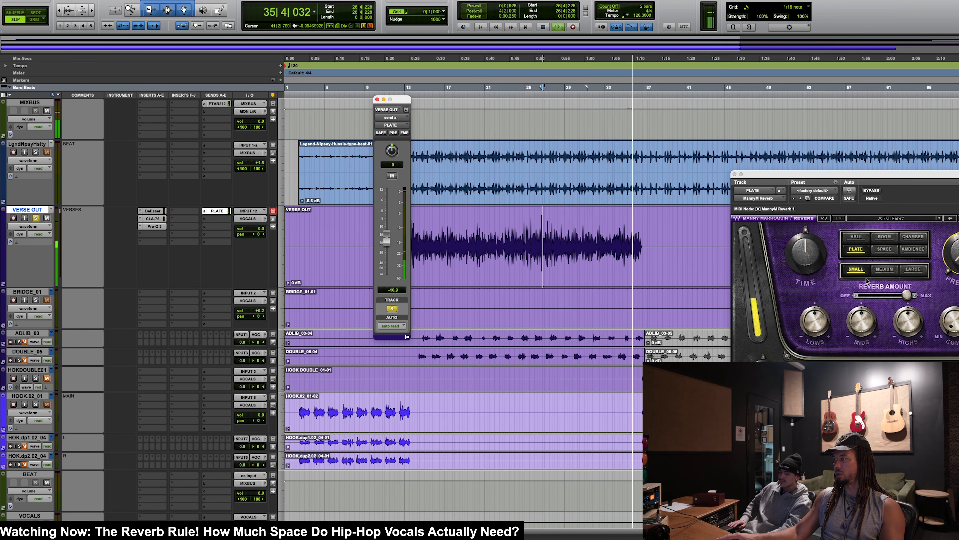
left_click(957, 258)
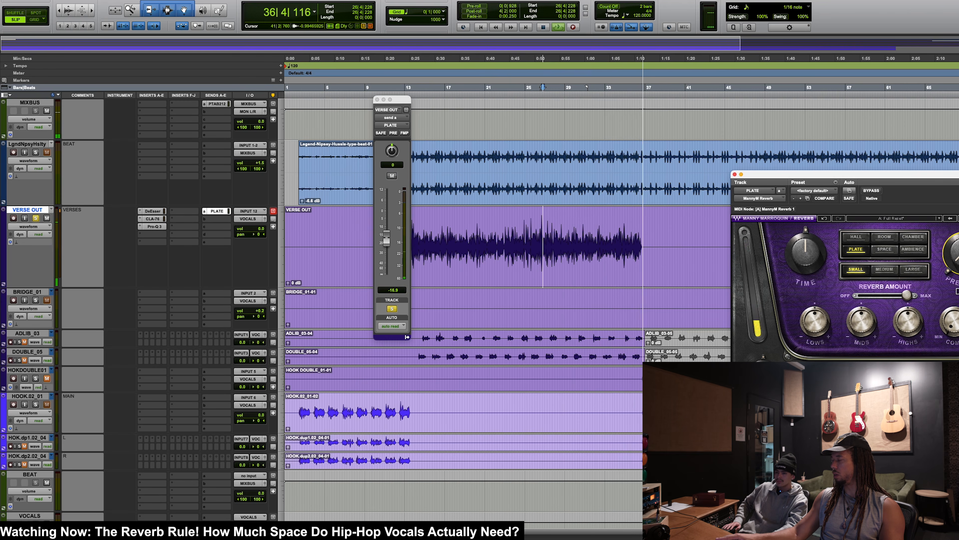
key("space")
left_click(734, 174)
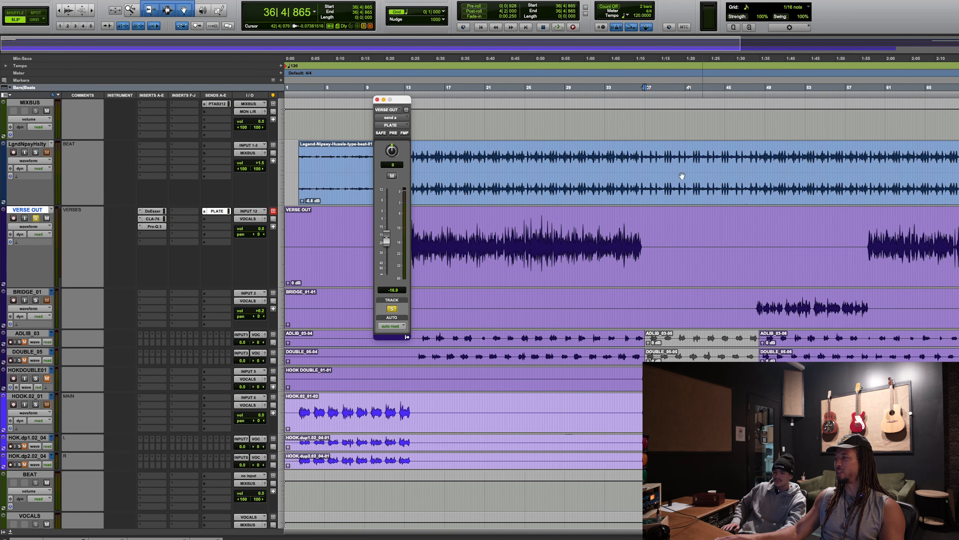
left_click(376, 99)
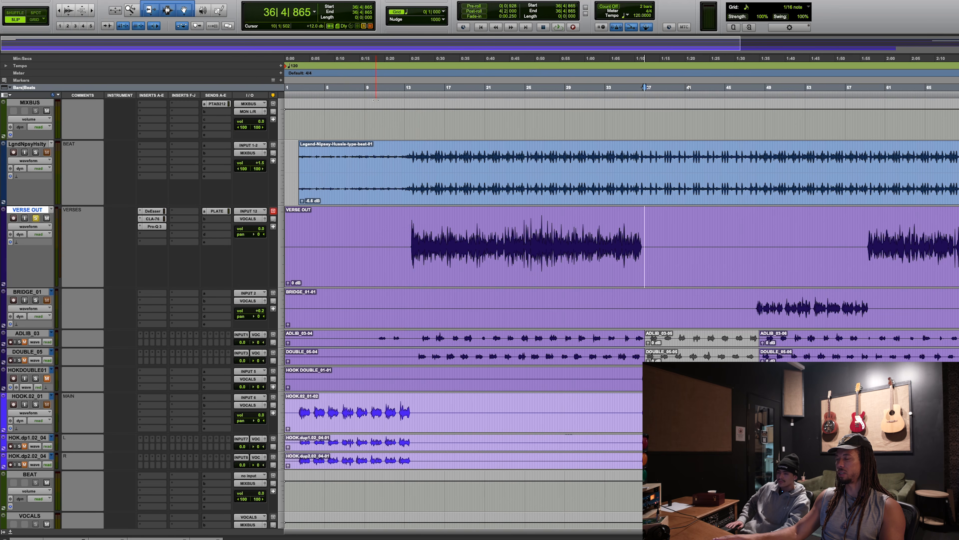
left_click(465, 228)
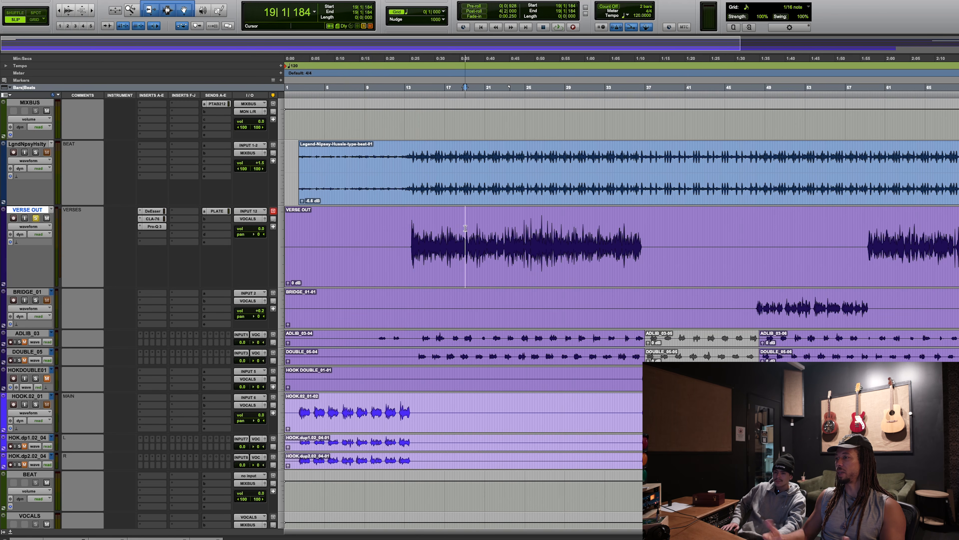
left_click(500, 230)
left_click(528, 230)
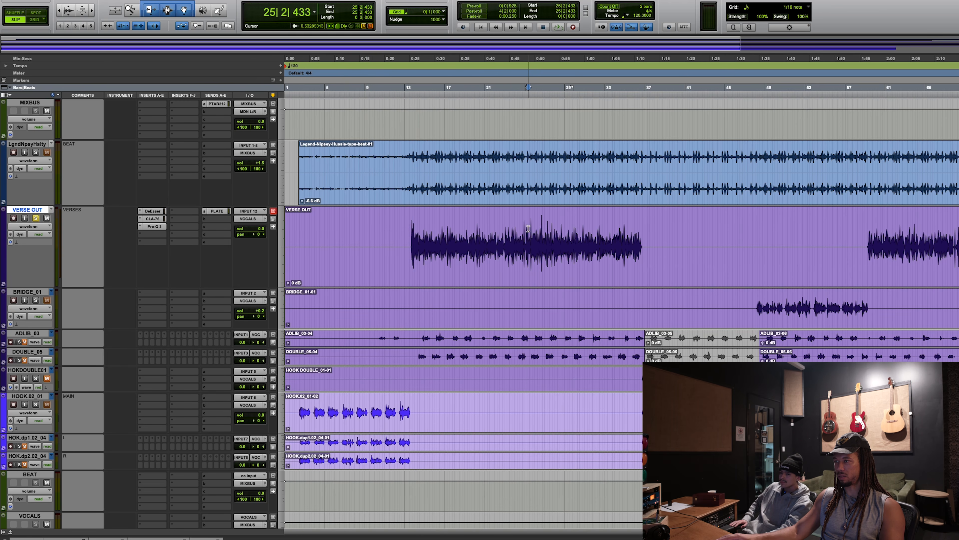
left_click(36, 218)
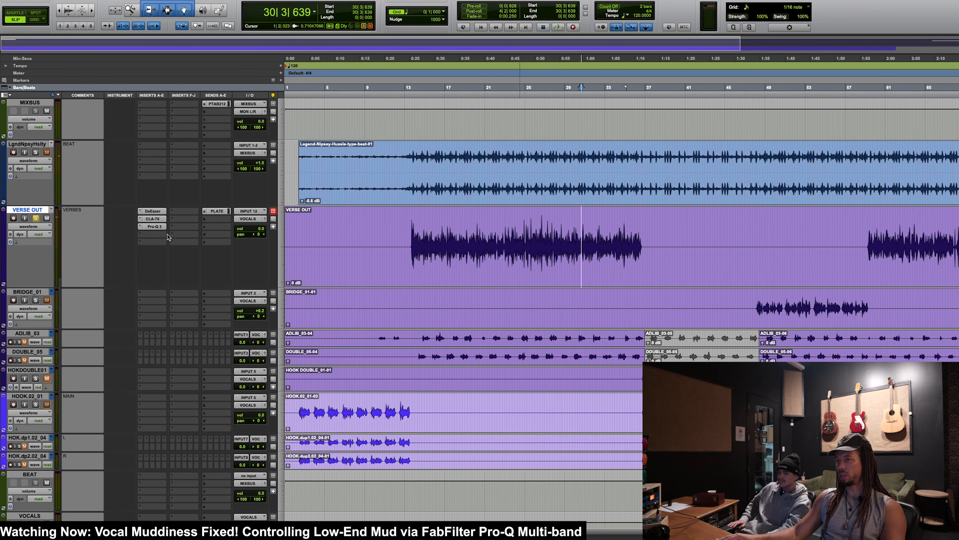
left_click(168, 235)
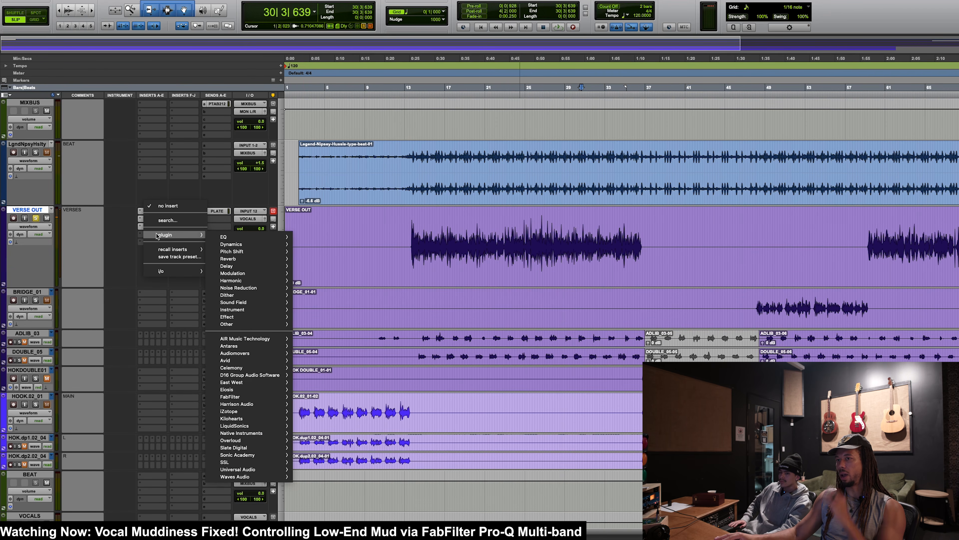
mouse_move(236, 246)
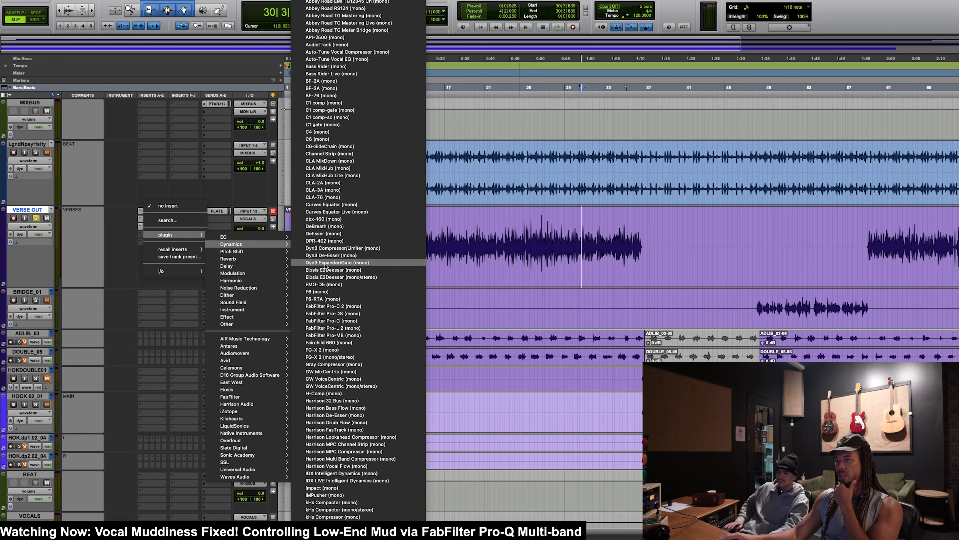
scroll(327, 266, "down", 5)
type("ch")
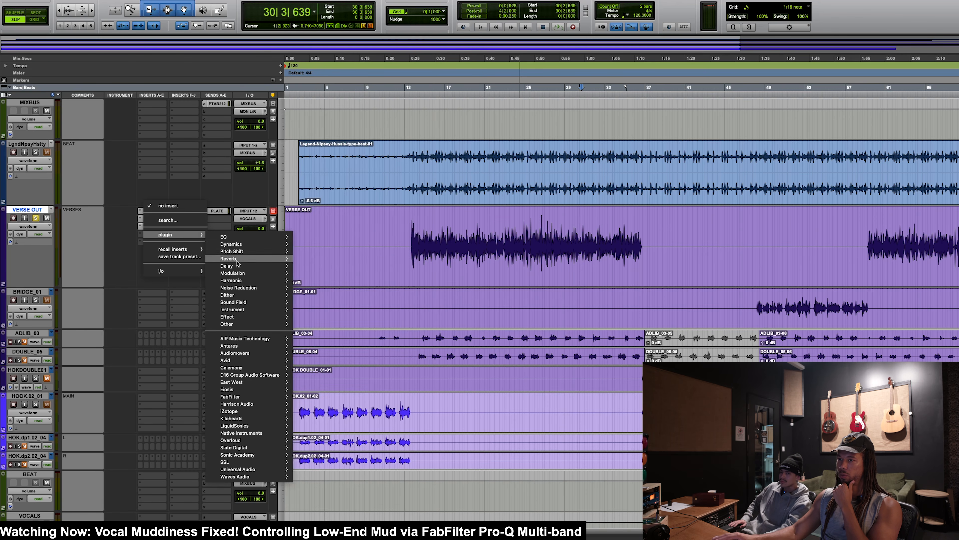
left_click(39, 215)
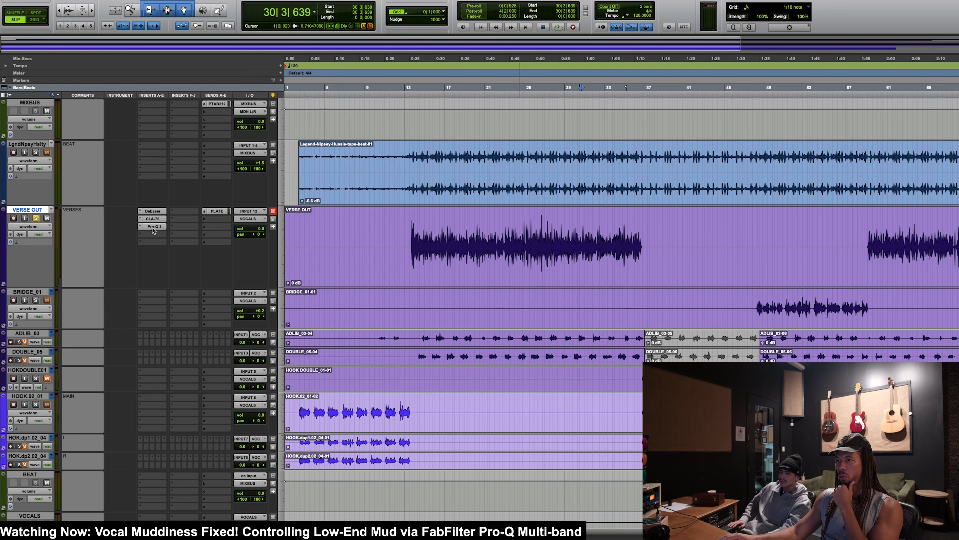
Step: Open VERSE OUT's Pro-Q 3 and demonstrate adding and removing a negative dynamic range on the low shelf band
left_click(150, 227)
mouse_move(842, 322)
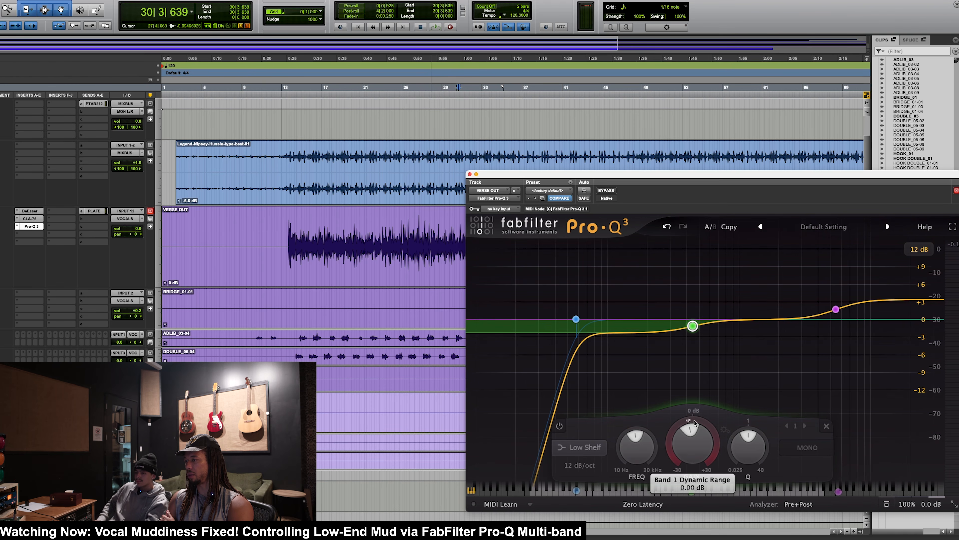
left_click_drag(692, 423, 685, 474)
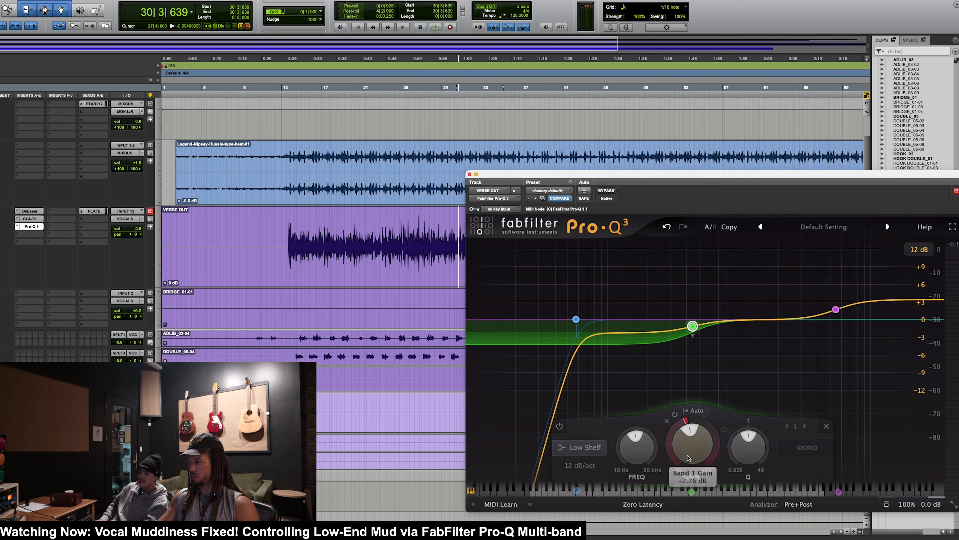
left_click(686, 421, "alt")
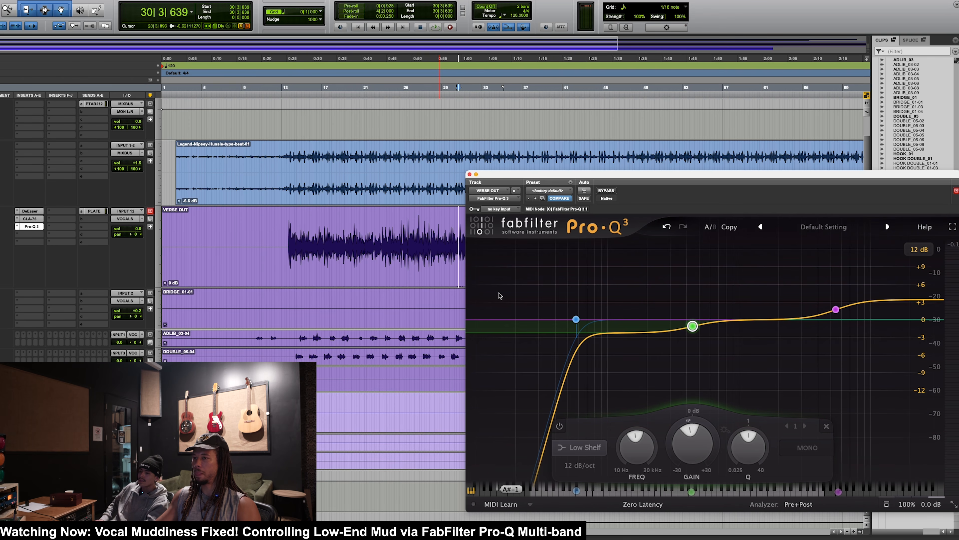
Step: Give Pro-Q 3's 445.62 Hz low shelf a negative dynamic range reaching about -5 dB while playing the verse
left_click(396, 234)
key("space")
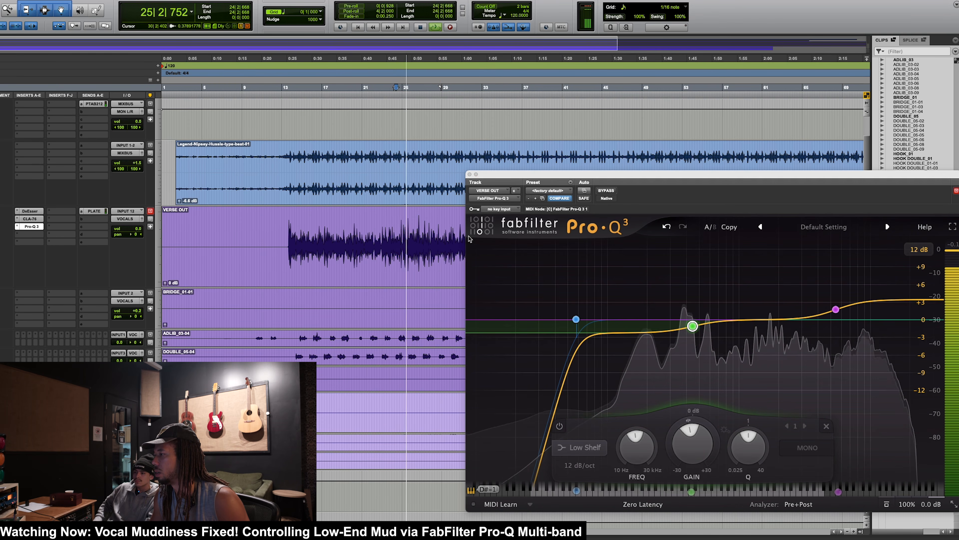
key("space")
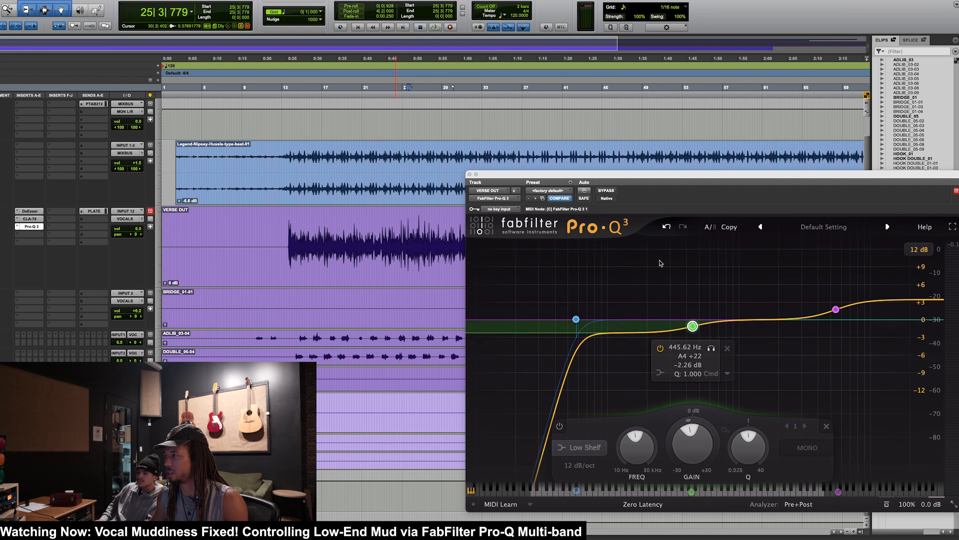
left_click_drag(646, 184, 672, 126)
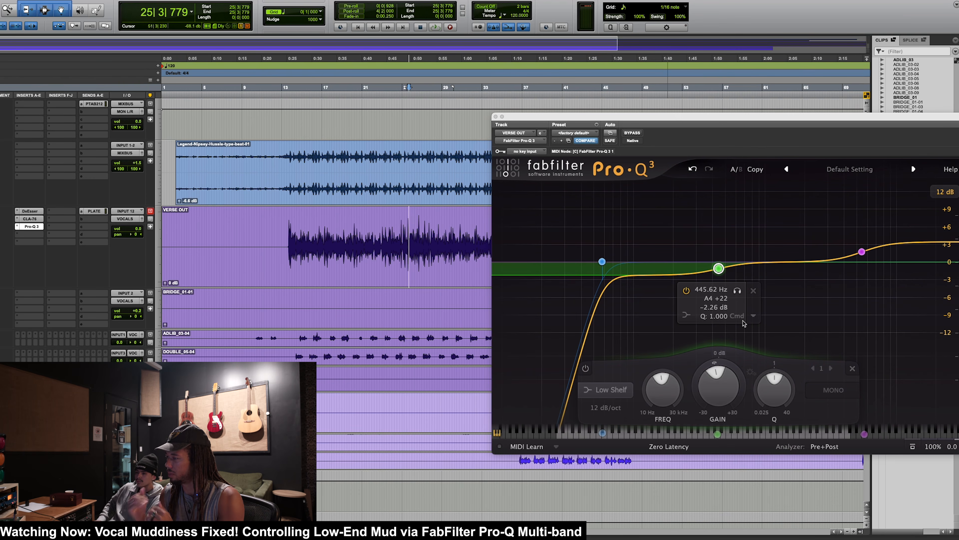
left_click(719, 376)
left_click_drag(719, 372, 712, 407)
key("space")
left_click_drag(724, 365, 722, 389)
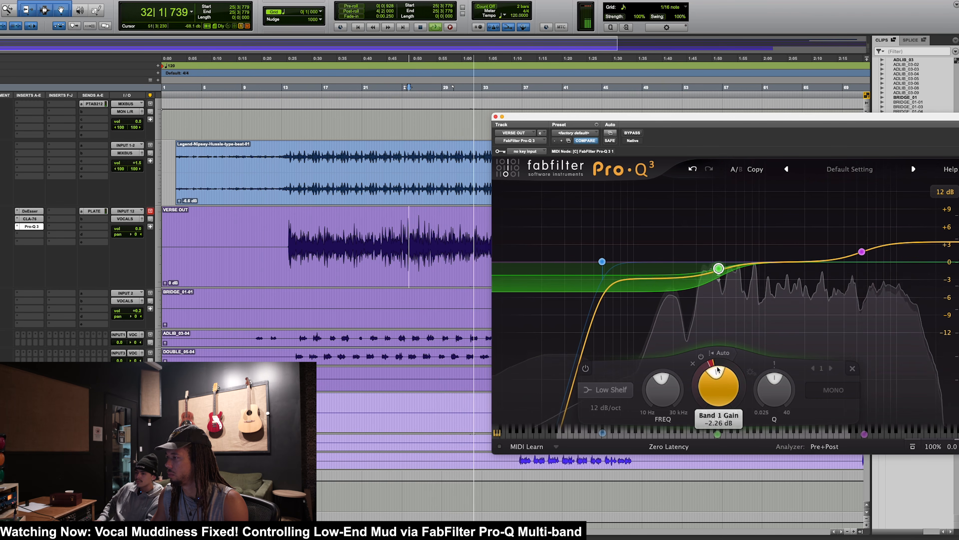
key("space")
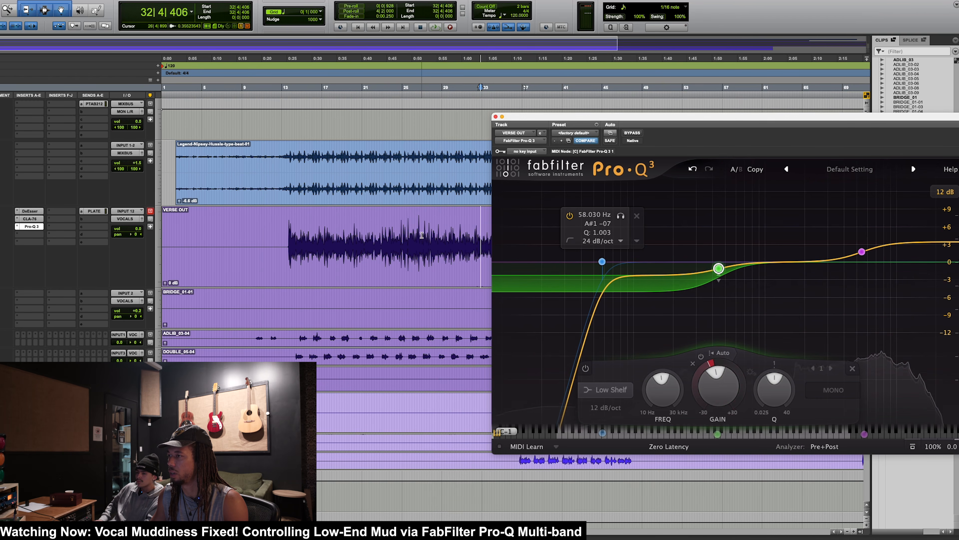
Step: Play VERSE OUT from about bar 25 to 30 and compare the low shelf's dynamics bypassed and active
left_click_drag(404, 241, 457, 241)
key("space")
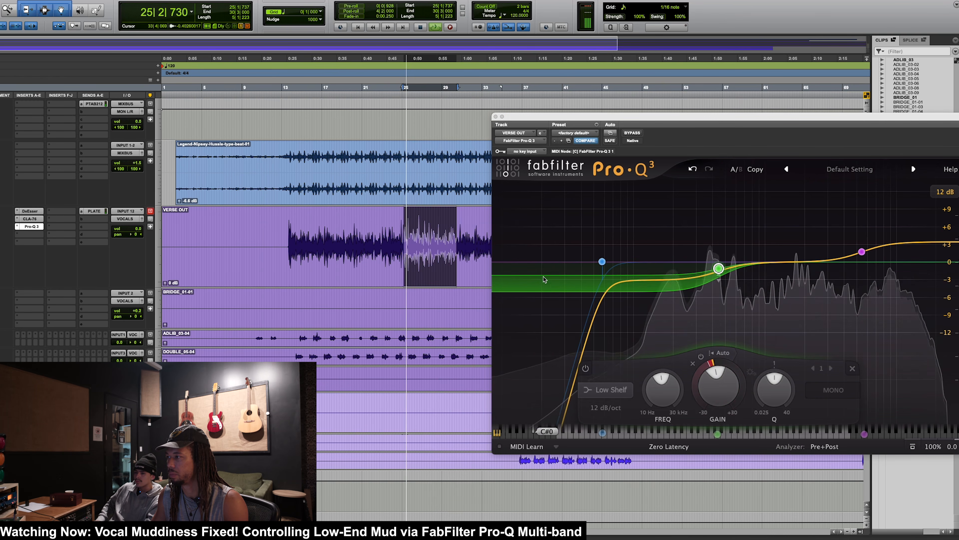
left_click(702, 356)
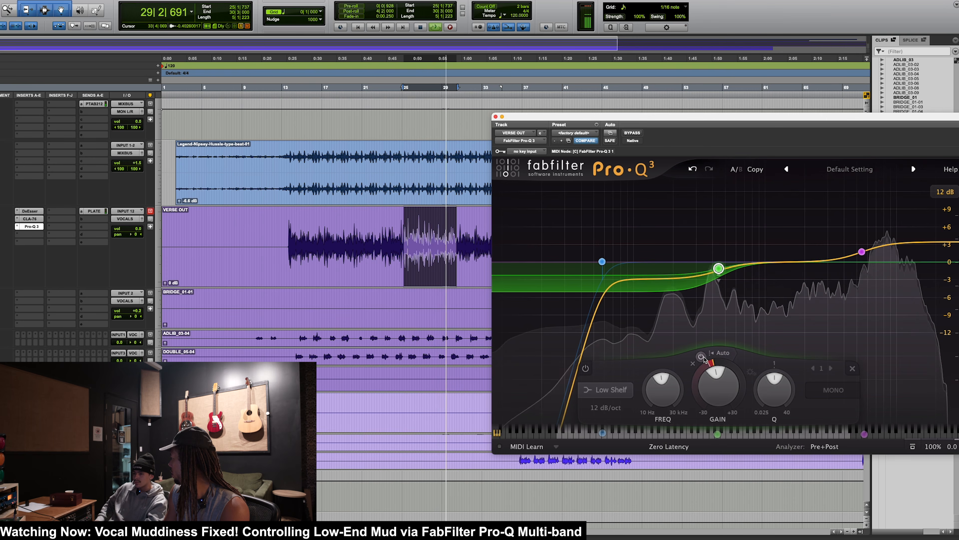
key("space")
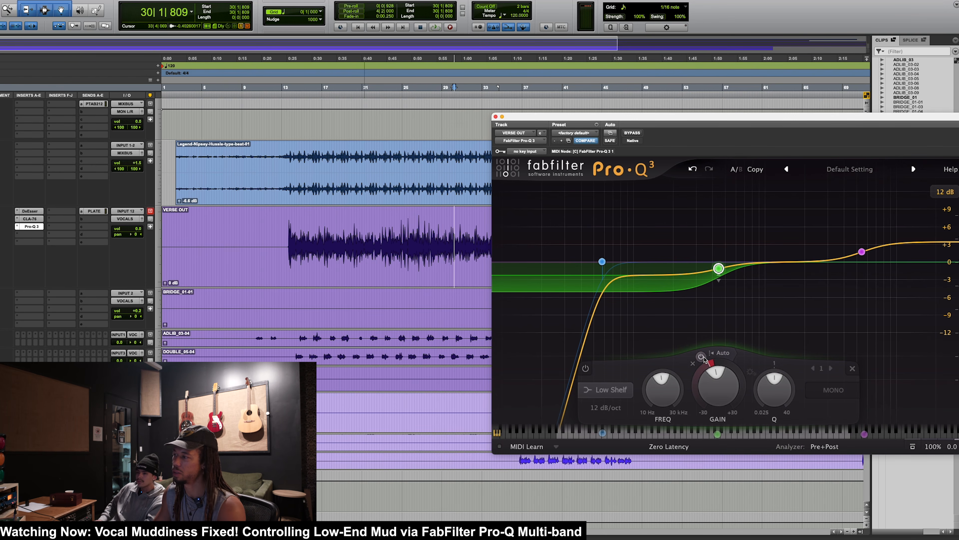
Step: Select Pro-Q 3's 5472.5 Hz high shelf and listen to the verse from about bar 28 while watching the analyzer
left_click(862, 252)
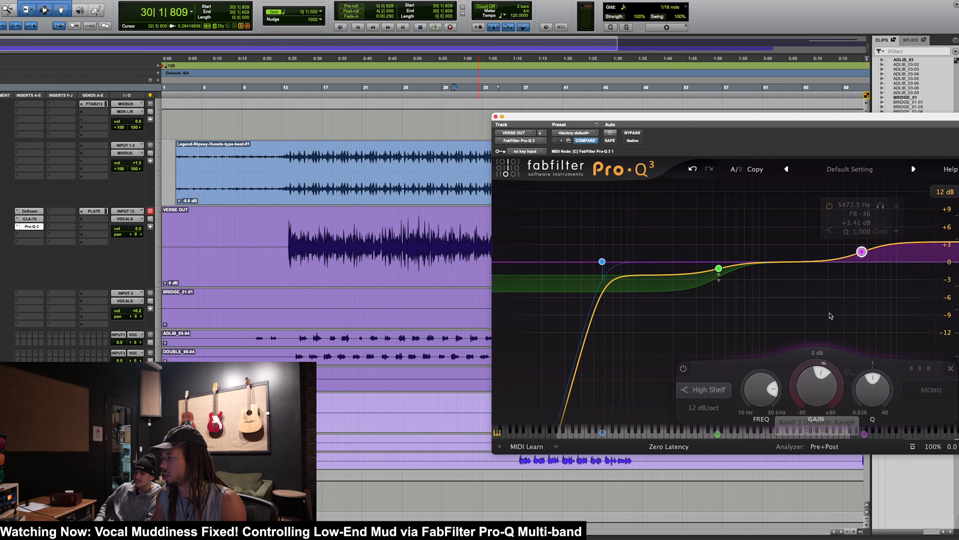
left_click(432, 233)
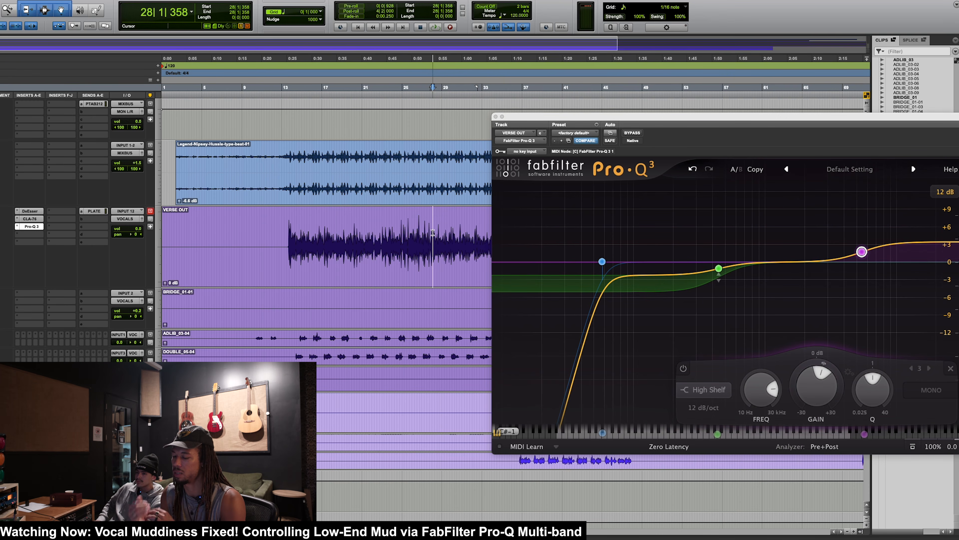
key("space")
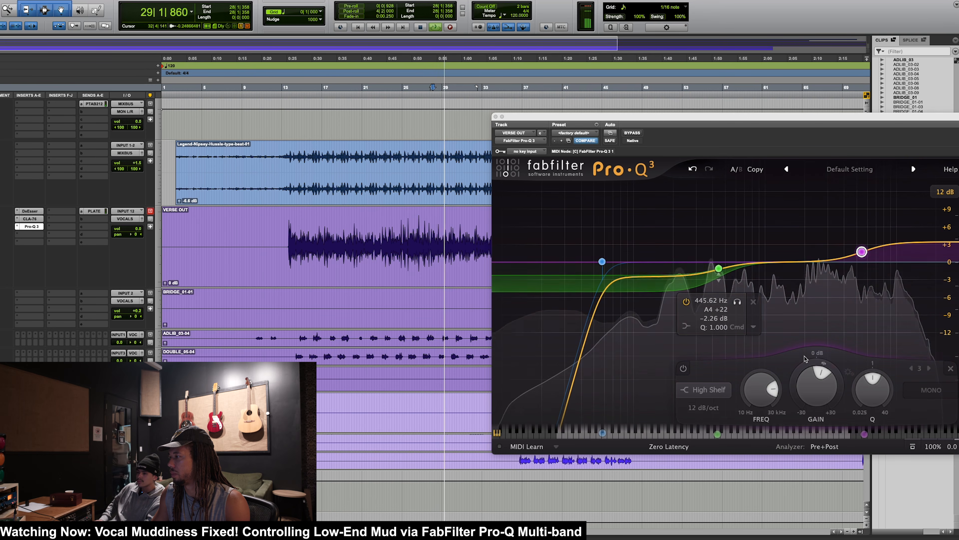
mouse_move(824, 364)
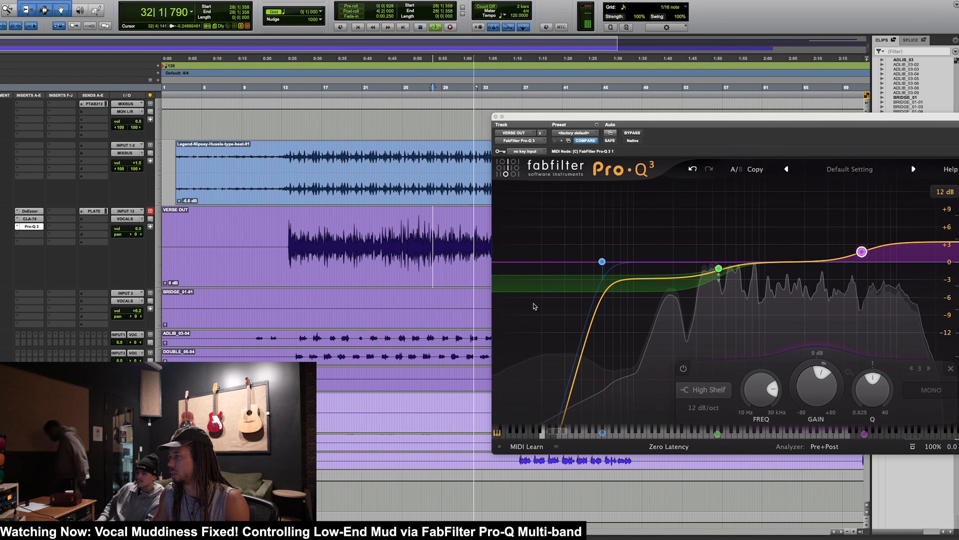
key("space")
Step: Zoom in on VERSE OUT around bar 31, clear Pro-Q 3 from the waveform, and listen to a two-bar passage
left_click(468, 236)
key("t")
key("t")
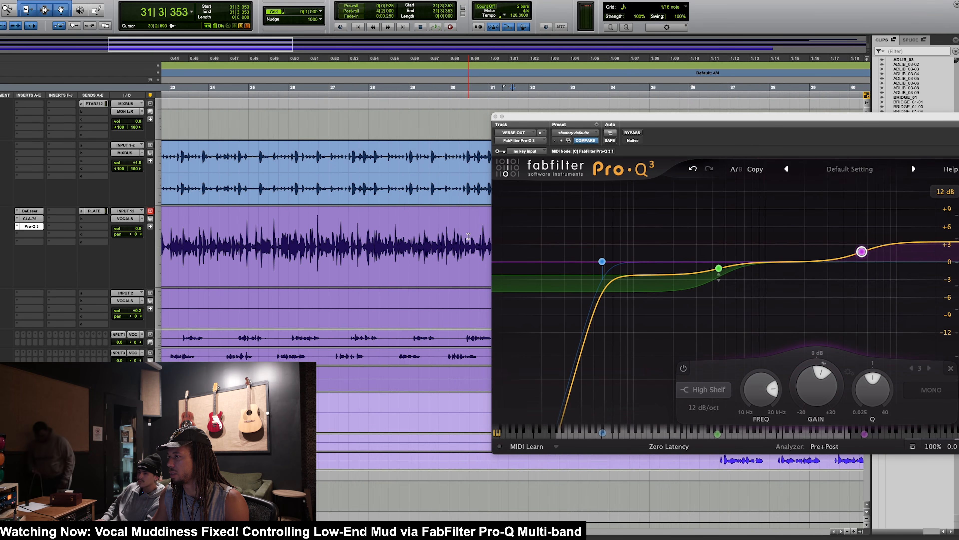
left_click_drag(532, 120, 720, 129)
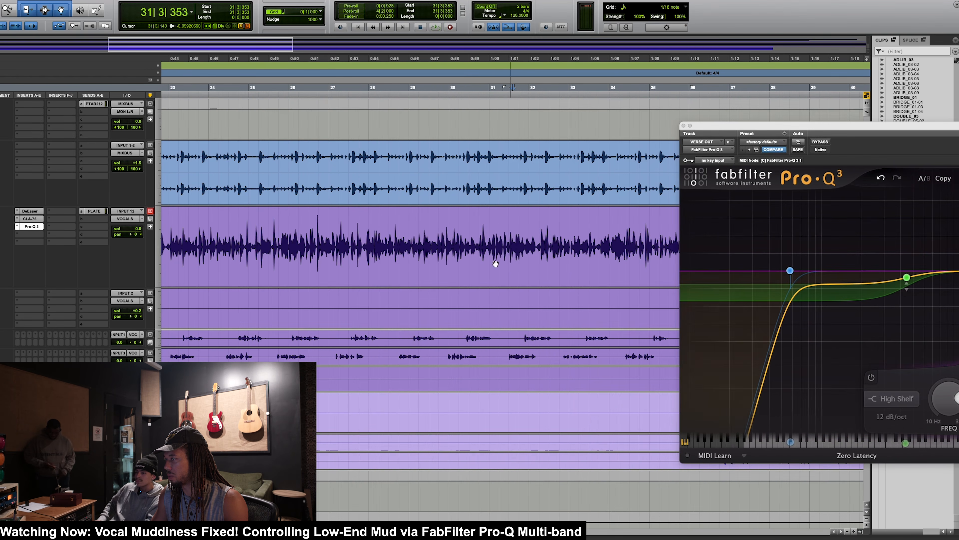
left_click_drag(488, 230, 549, 231)
key("space")
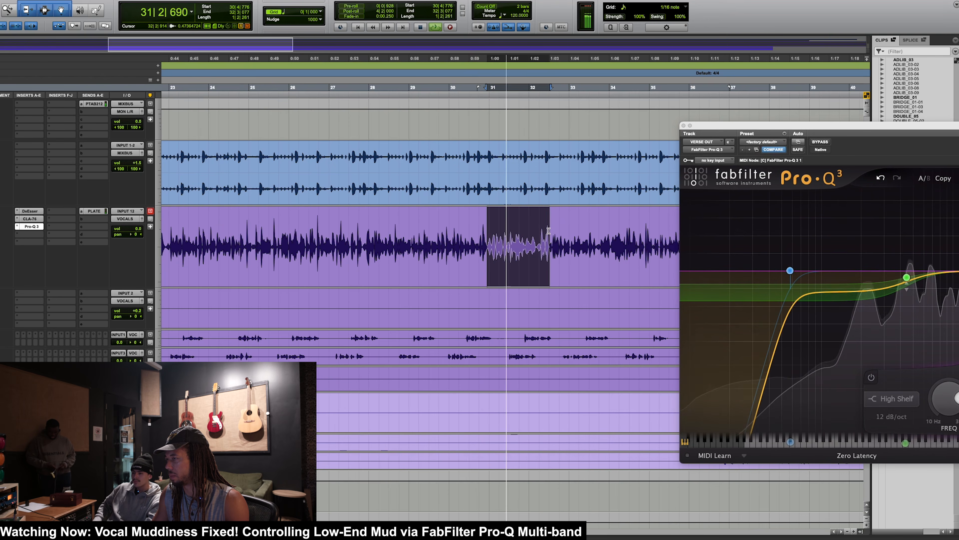
key("space")
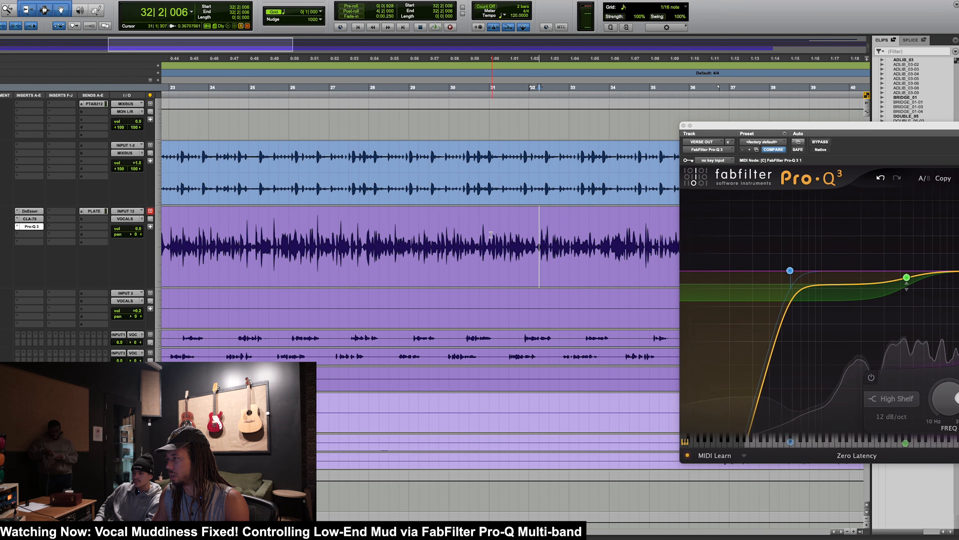
Step: Play VERSE OUT from about bar 30 and give Pro-Q 3's 5472.5 Hz high shelf a dynamic range of about -1.09 dB
key("n")
left_click_drag(485, 230, 540, 230)
left_click_drag(741, 120, 5, 80)
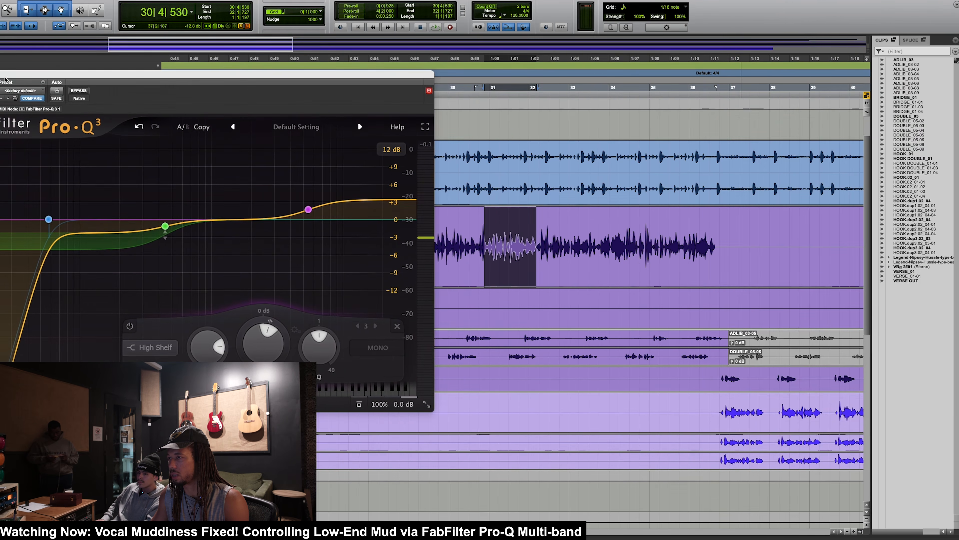
key("space")
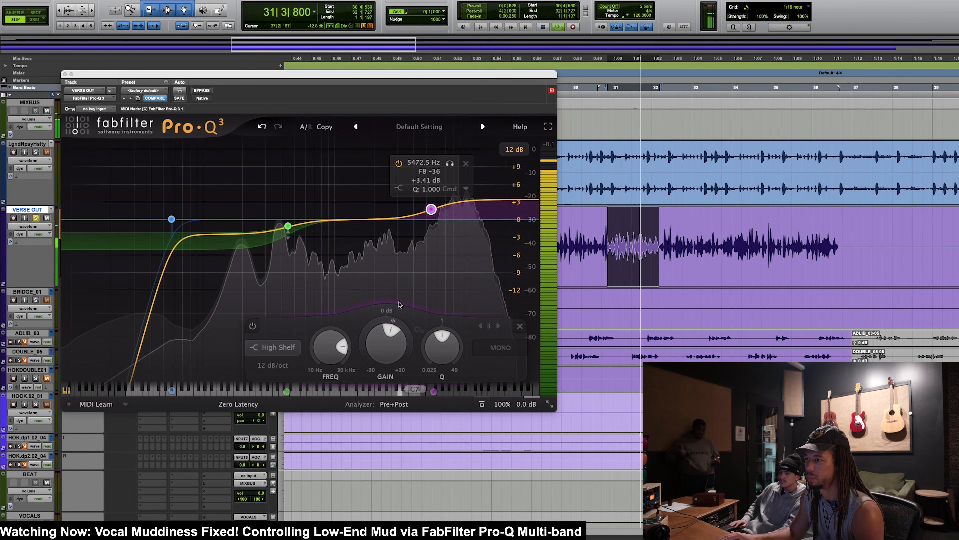
left_click_drag(387, 343, 407, 348)
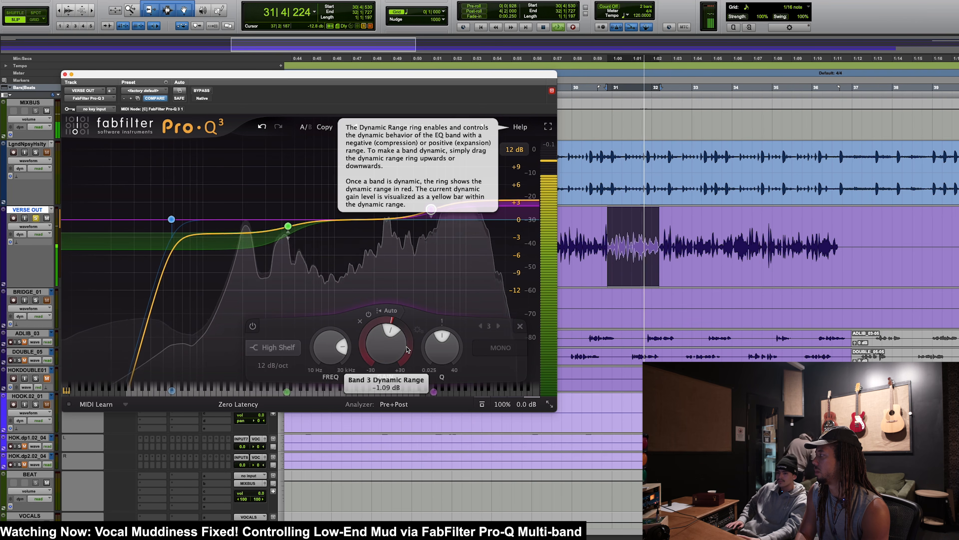
key("space")
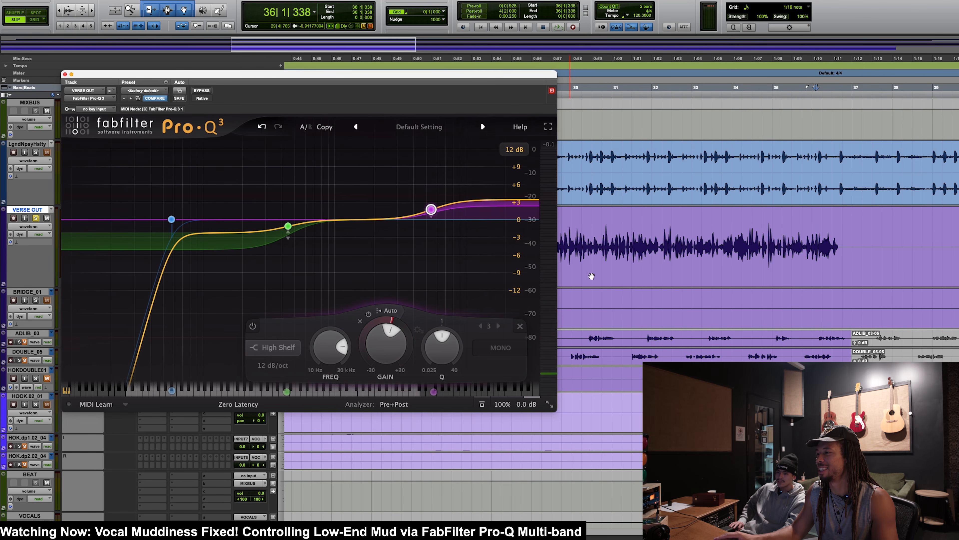
Step: Replay VERSE OUT around bars 30 to 32, compare the high shelf's dynamics bypassed and active, and close Pro-Q 3
left_click(701, 226)
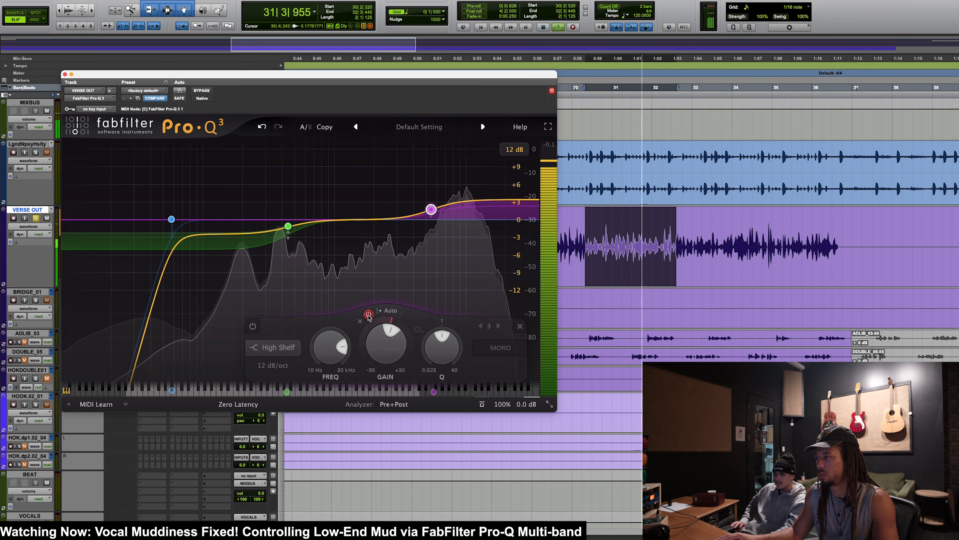
key("space")
left_click(369, 316)
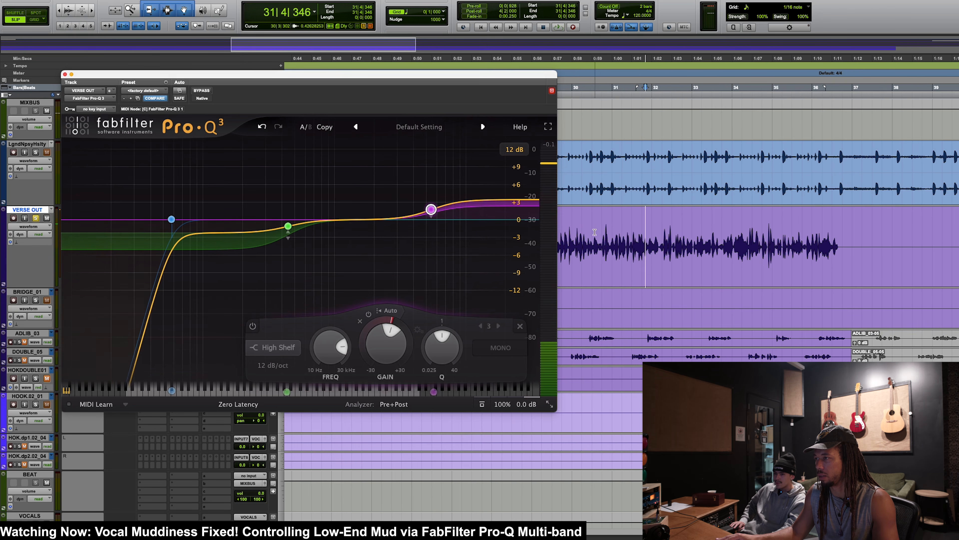
left_click(595, 232)
key("space")
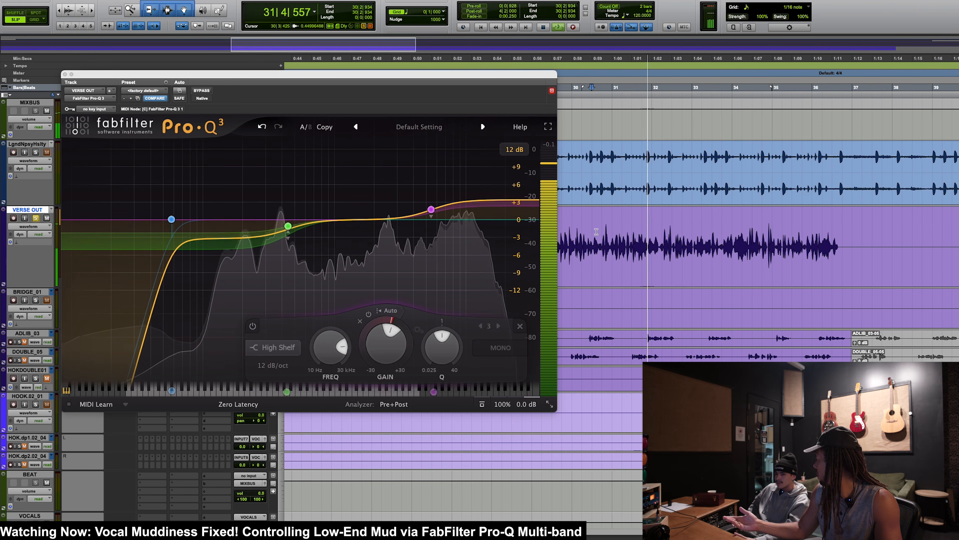
key("space")
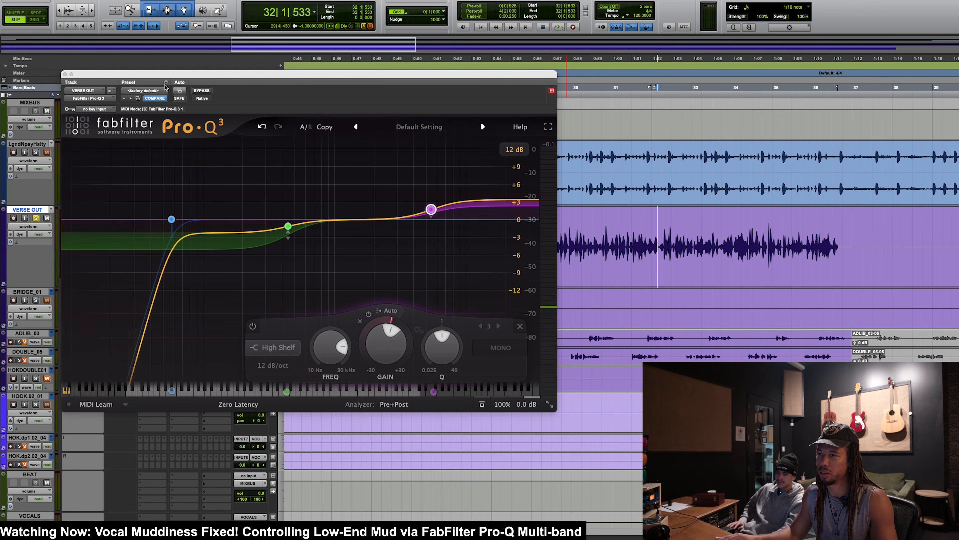
left_click(65, 75)
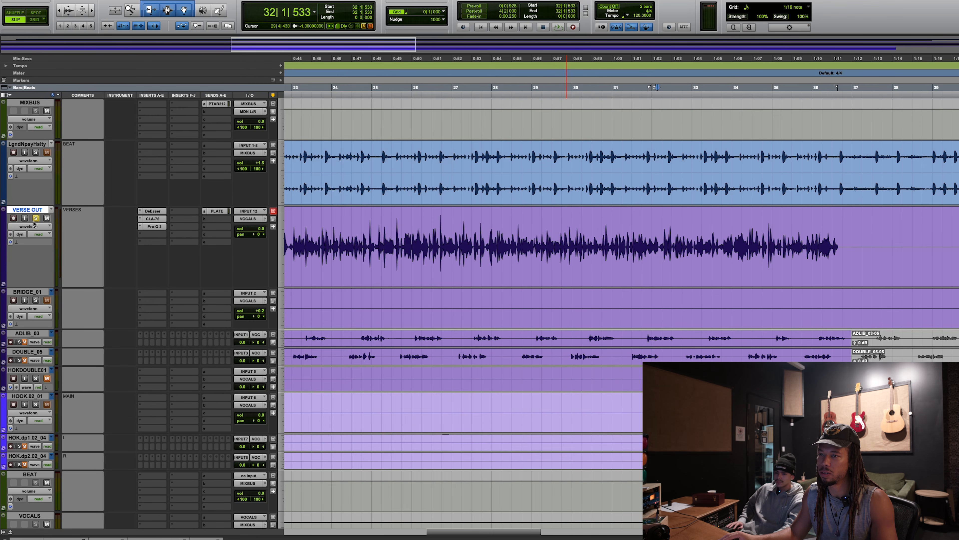
Step: Unsolo VERSE OUT, play it with the beat from about bar 24, and compare its three inserts bypassed and active
left_click(399, 213)
key("r")
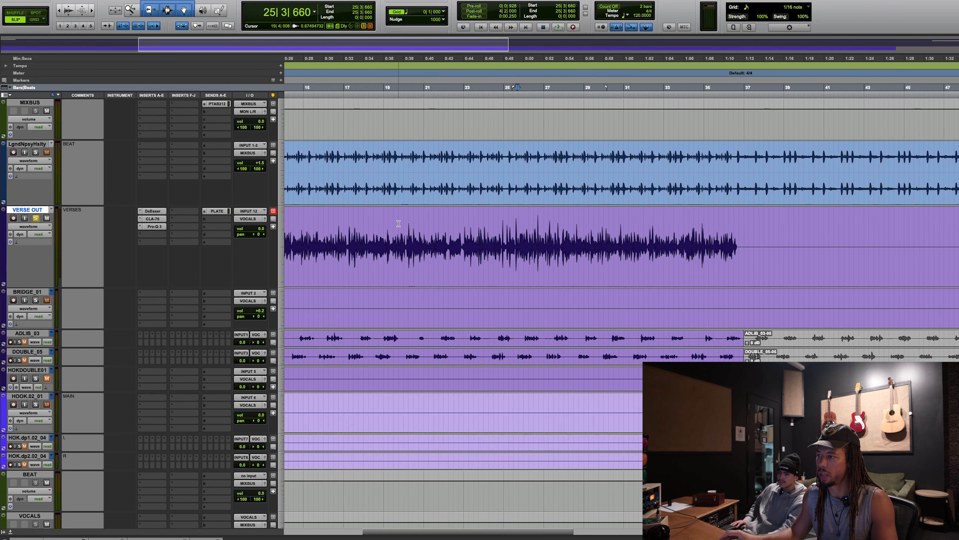
left_click(456, 231)
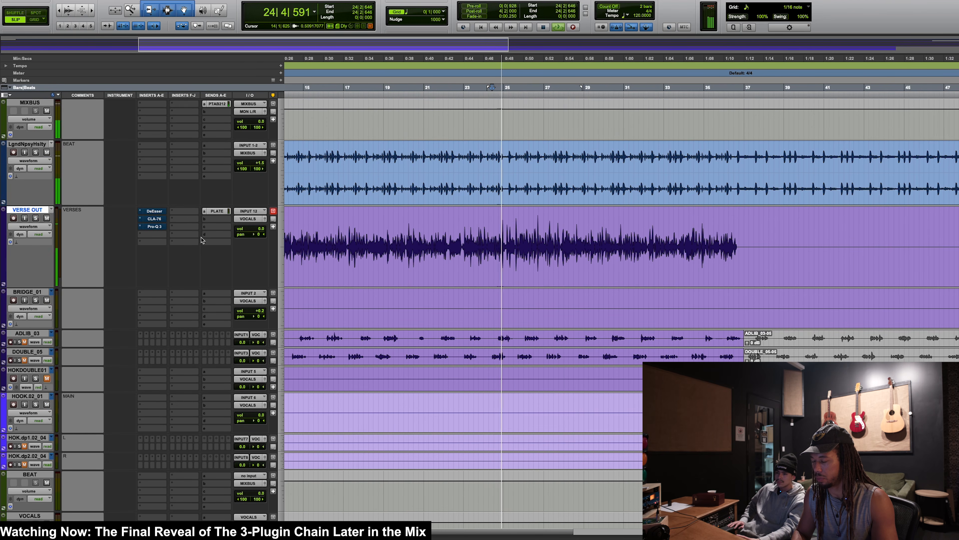
key("shift+a")
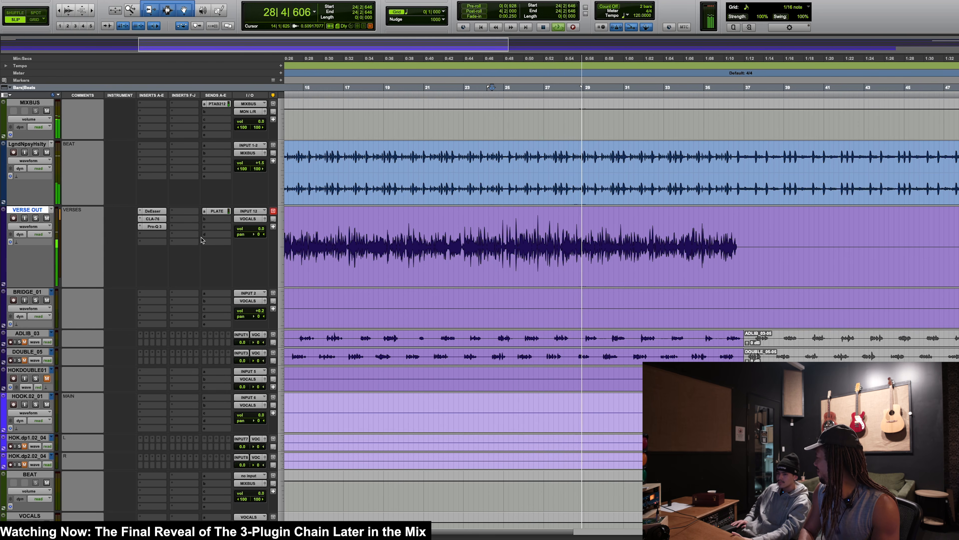
key("space")
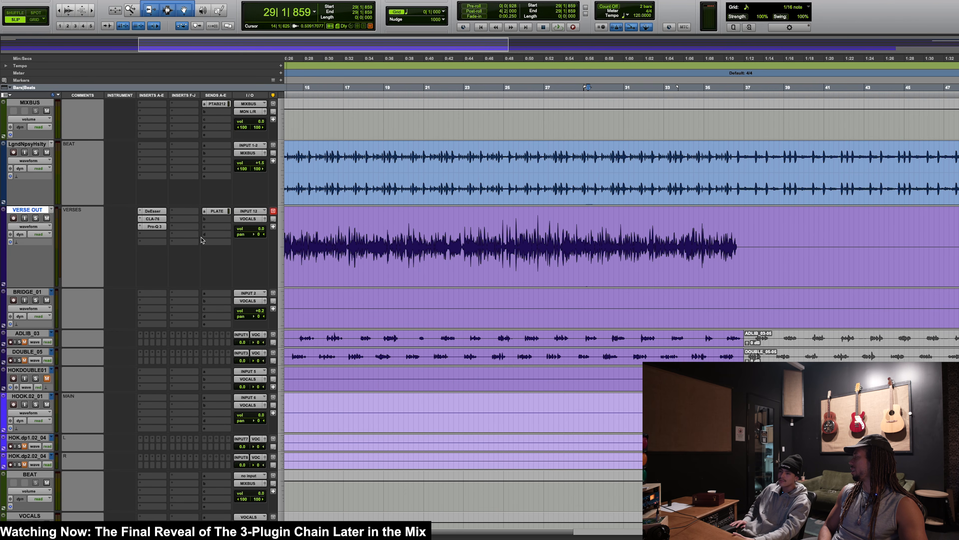
Step: Play the verse with the beat from about bar 29 to 36 and compare the insert chain bypassed and active again
key("space")
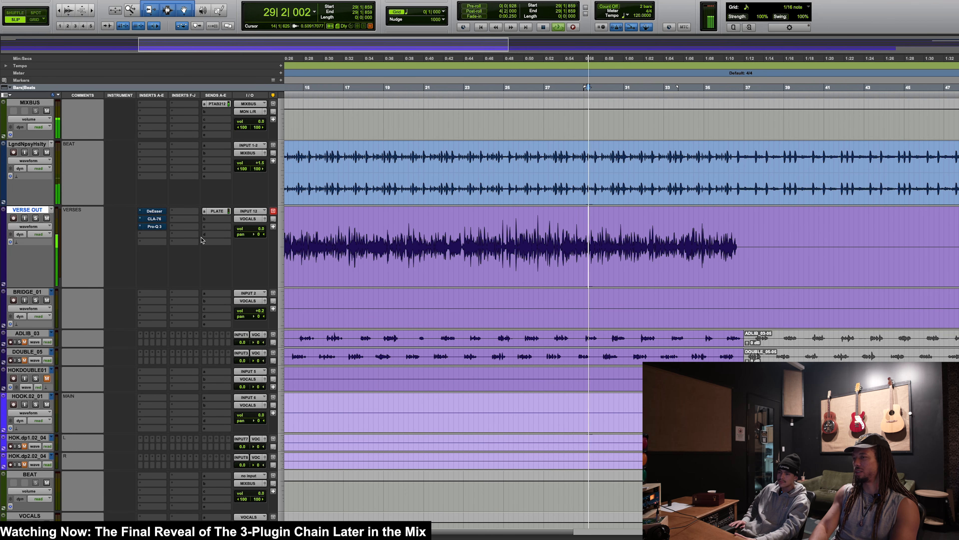
key("space")
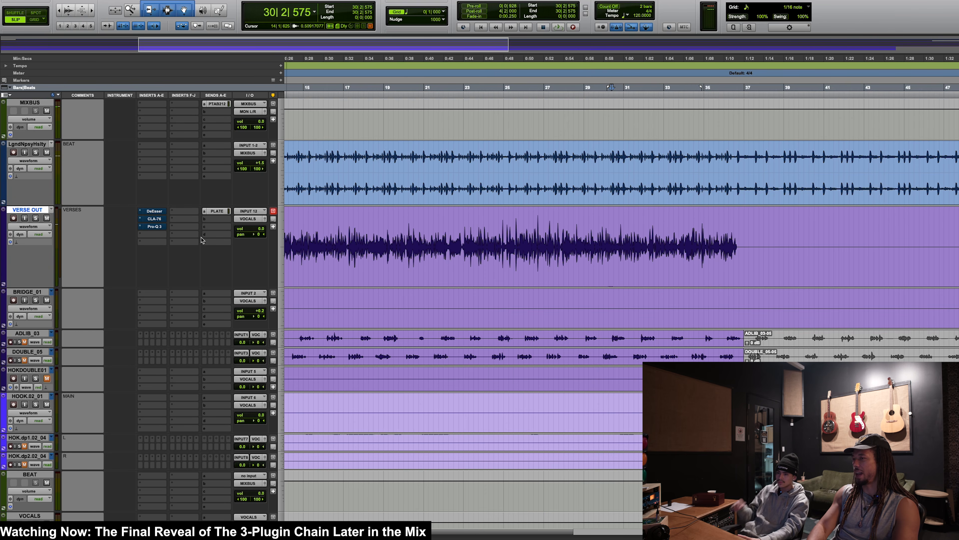
key("space")
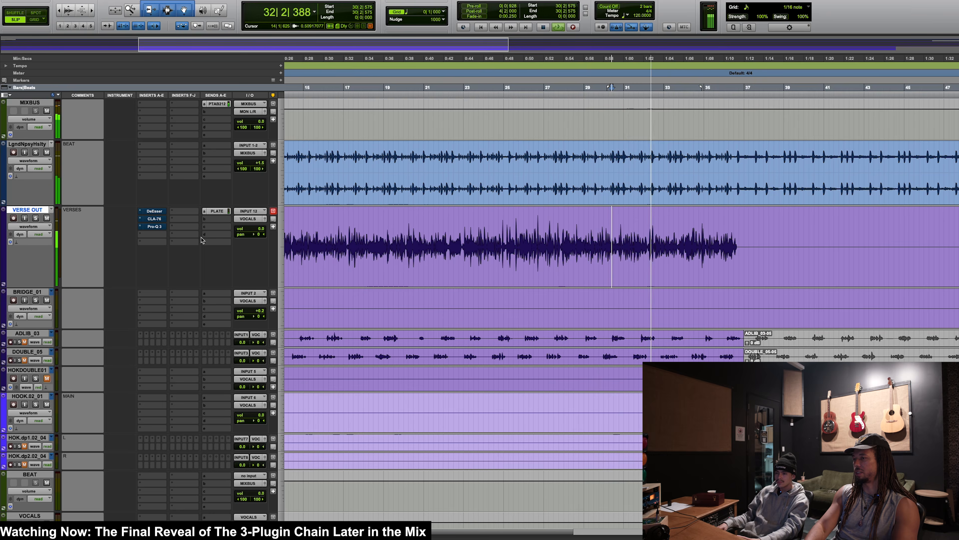
key("shift+a")
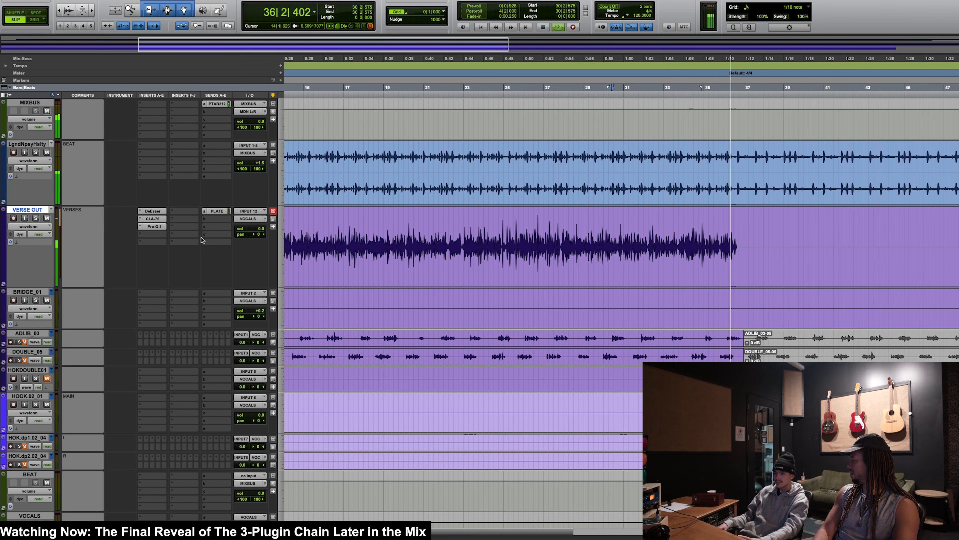
key("space")
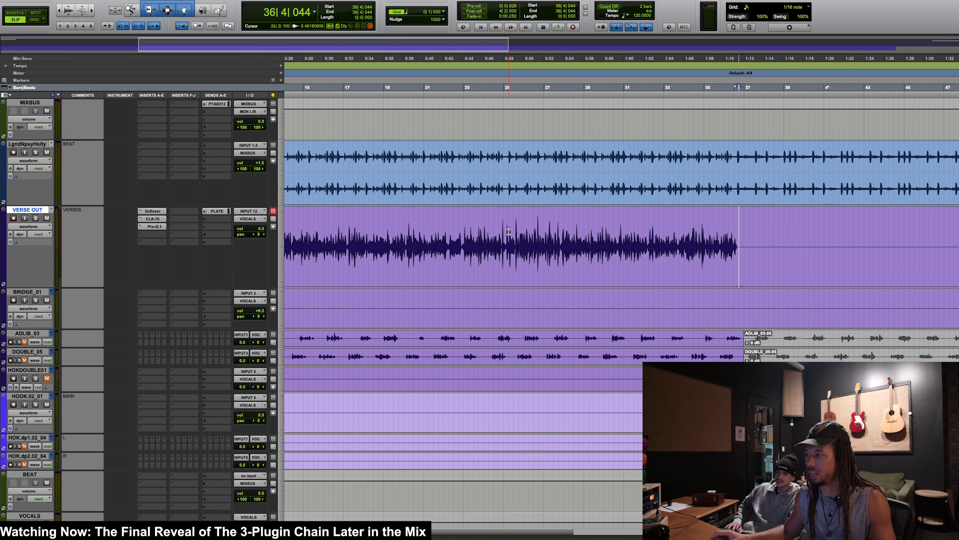
Step: Return to the lead verse's beginning at about bar 13 to listen from there
scroll(509, 231, "left", 5)
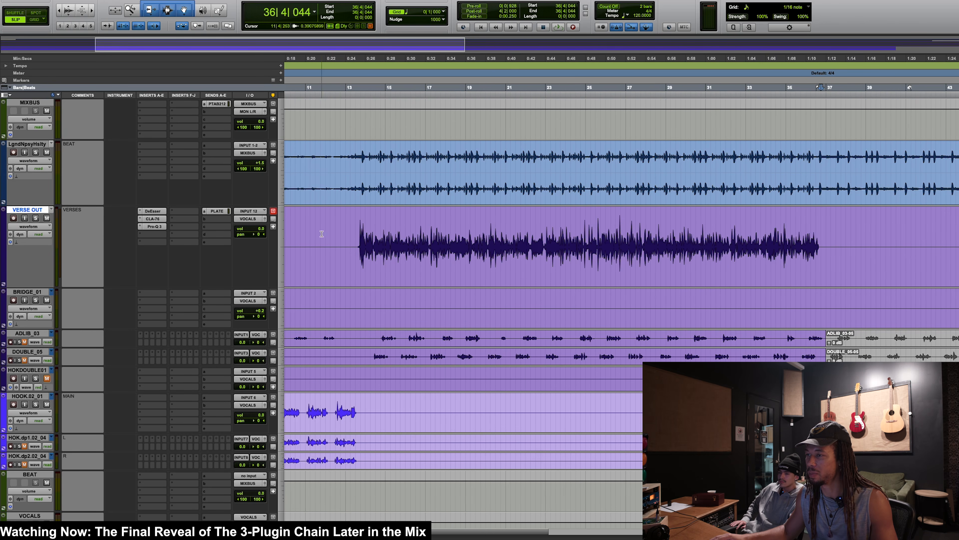
left_click(353, 226)
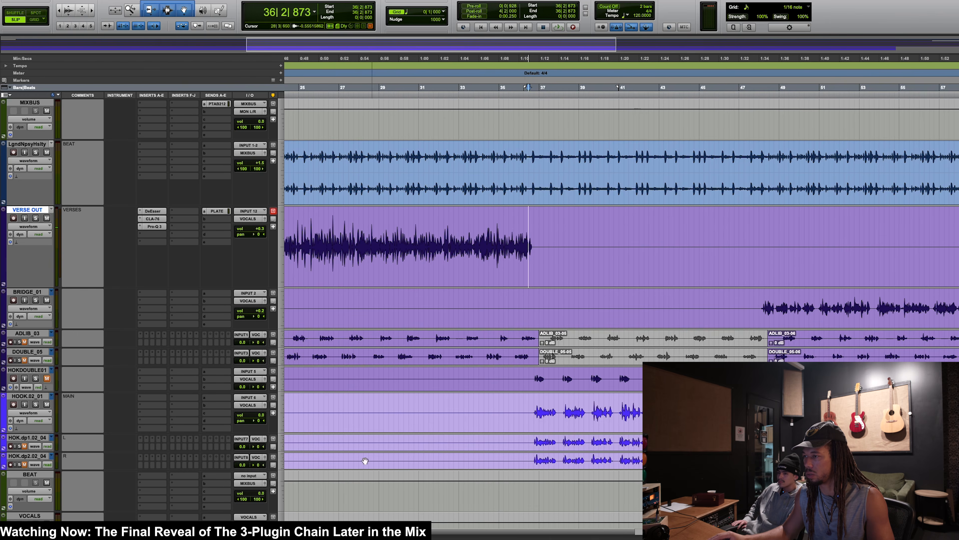